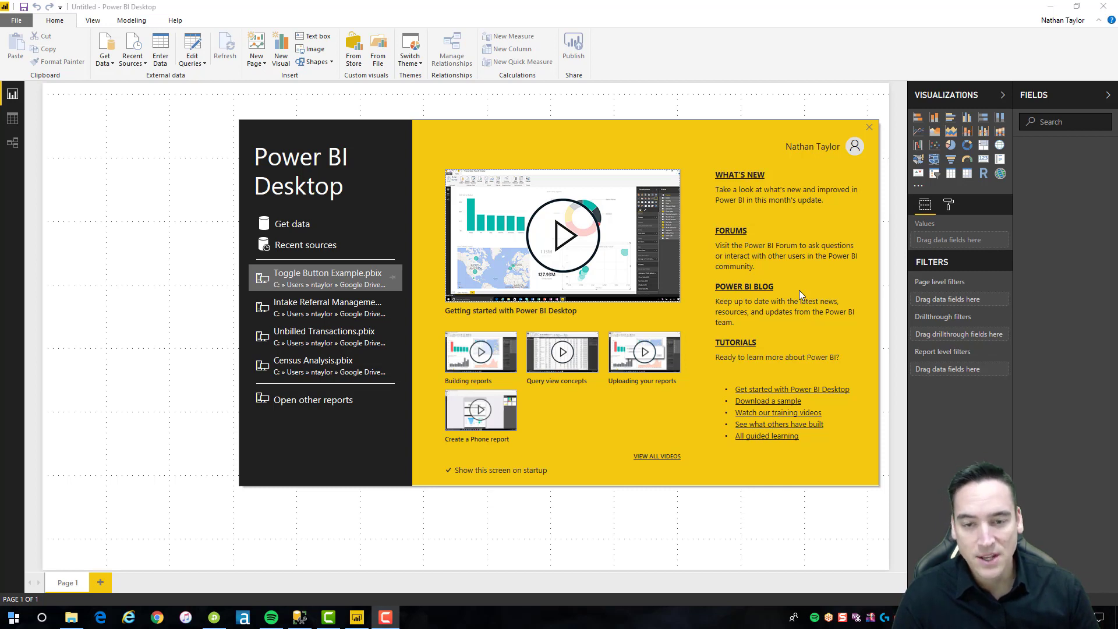
Connect to SQL Server SQL2016\SQL2016, database AdventureWorksDW2016.
click(295, 226)
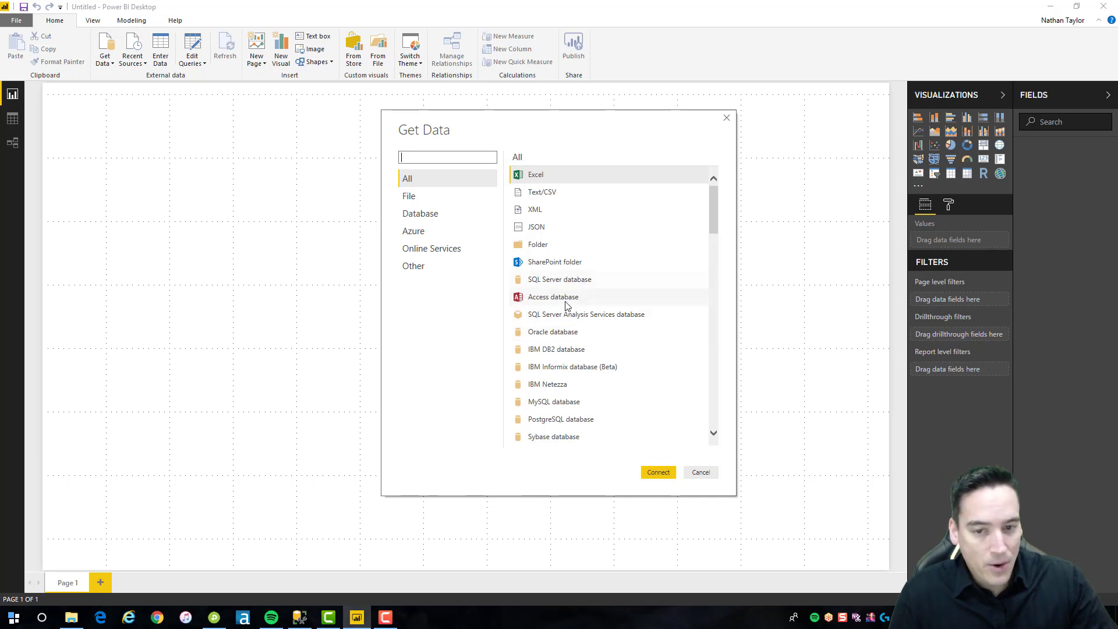
click(556, 282)
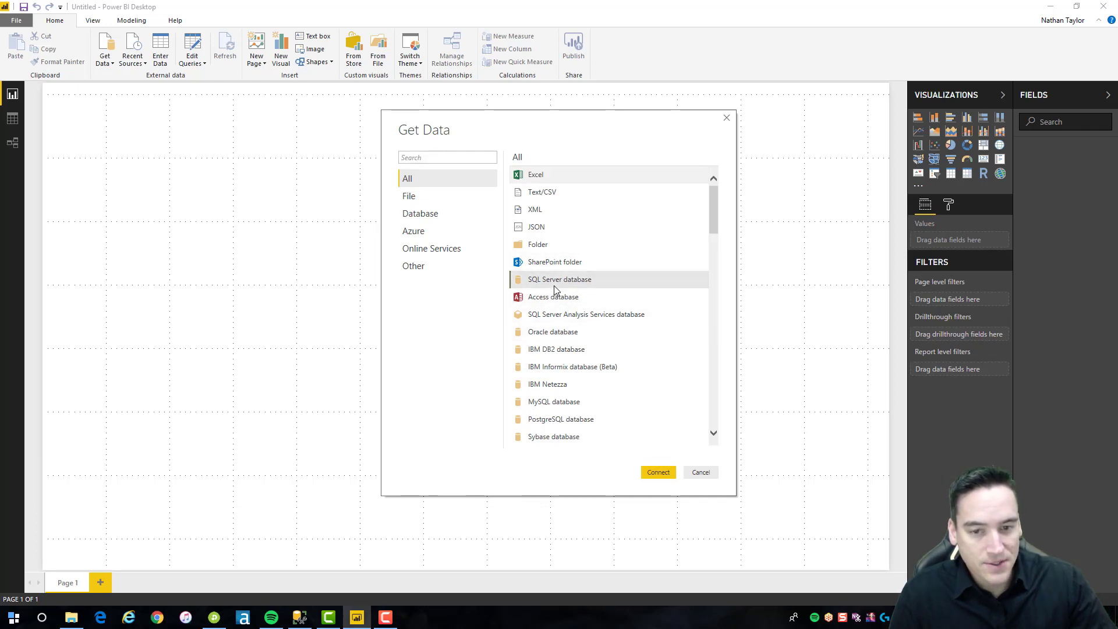
click(667, 472)
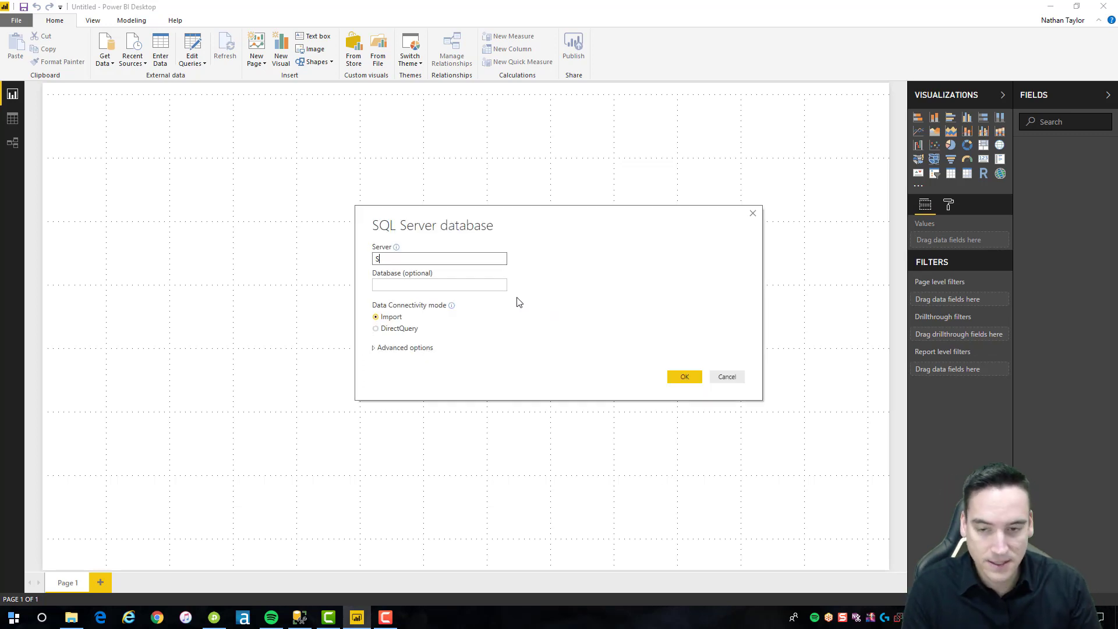
text(SQL2016)
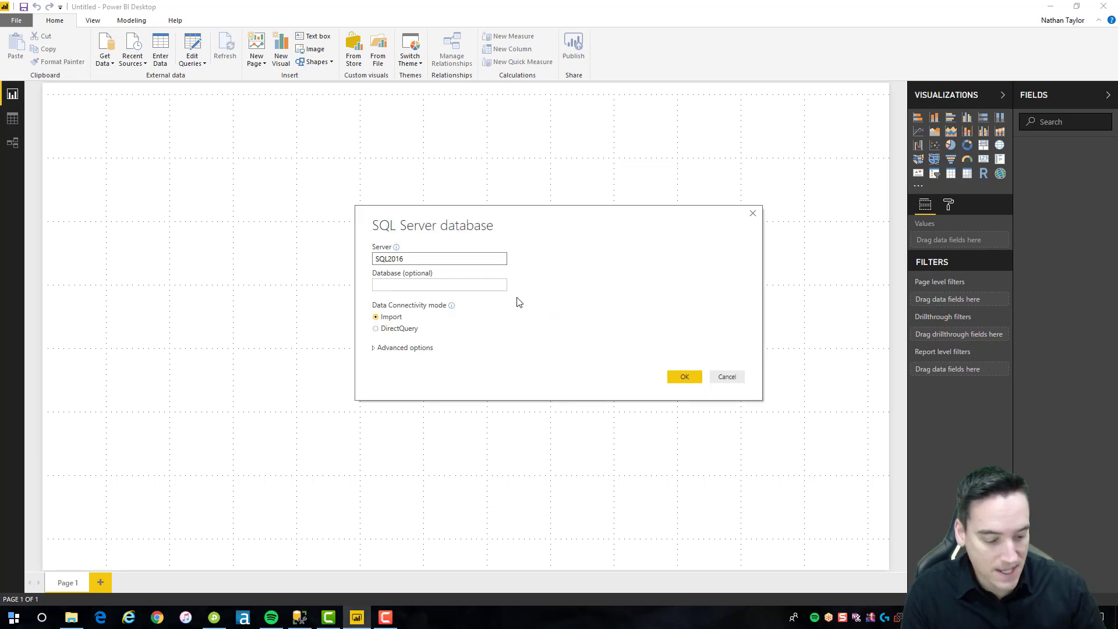
text(\SQL2016)
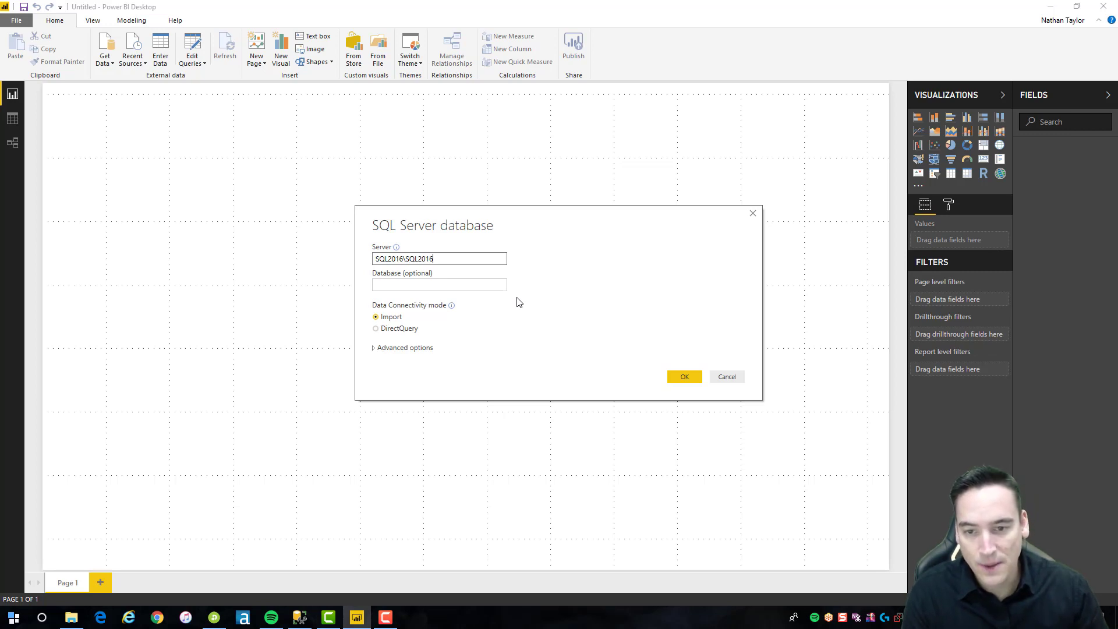
key(Tab)
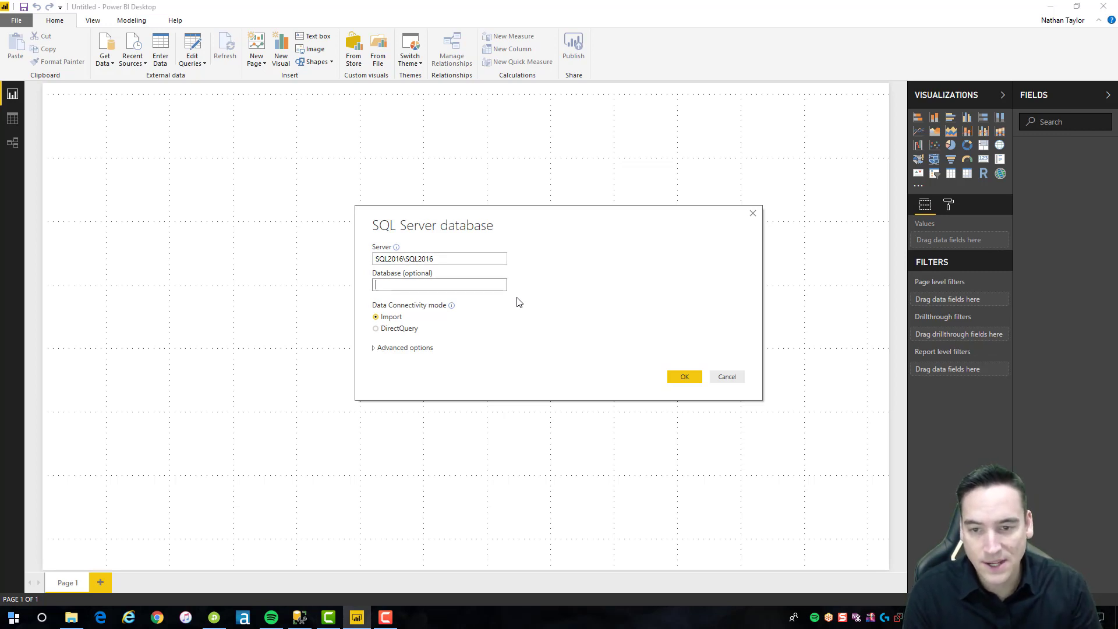
text(A)
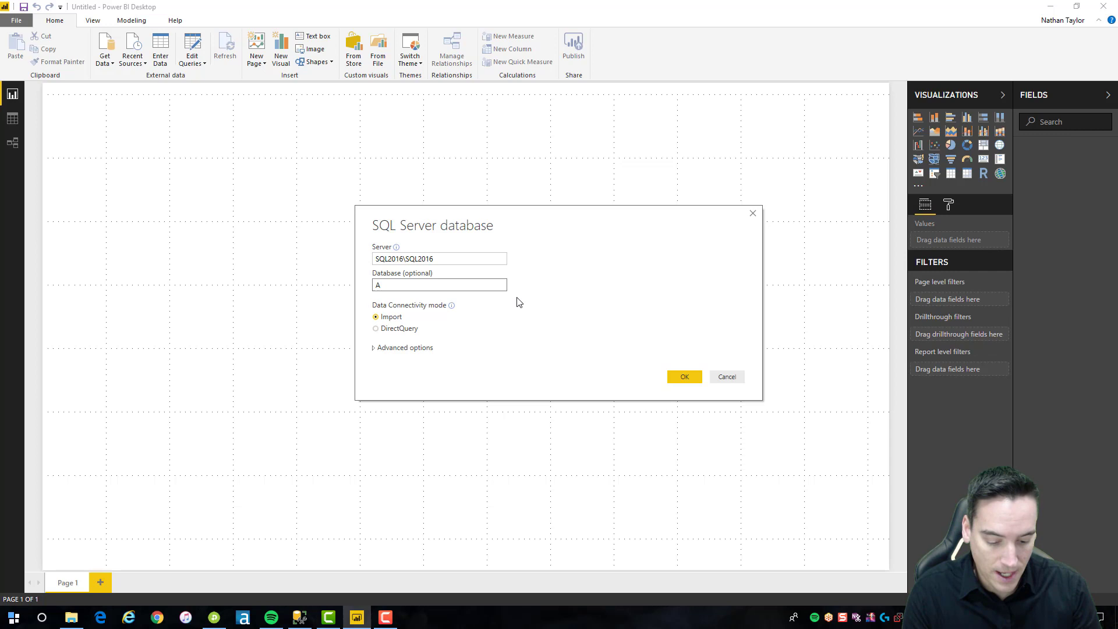
text(dve)
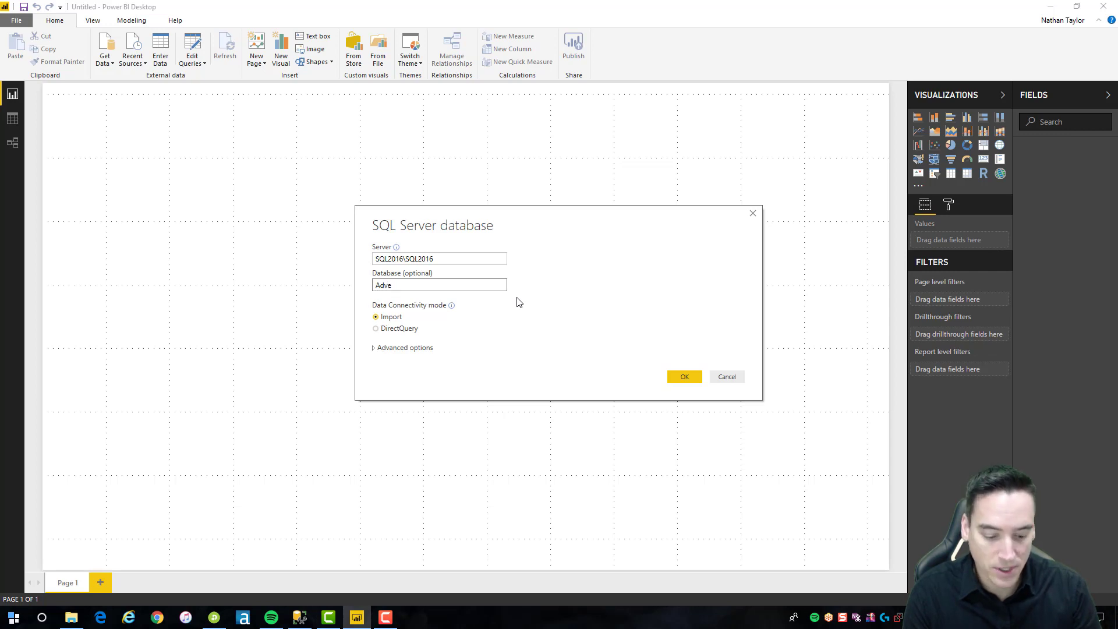
text(ntureWorks)
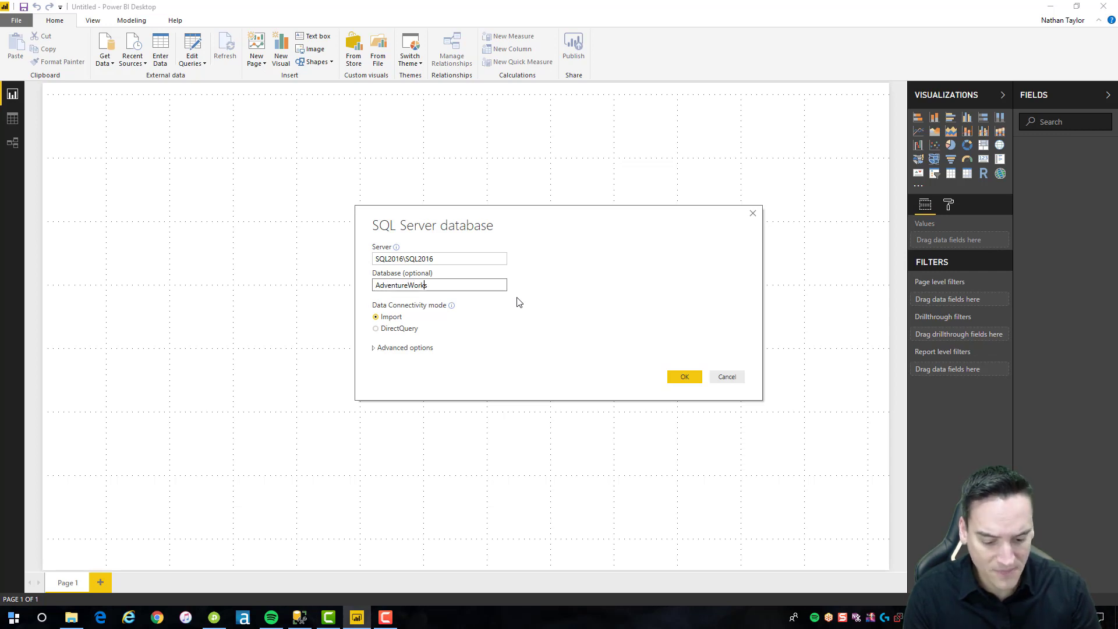
text(DW2016)
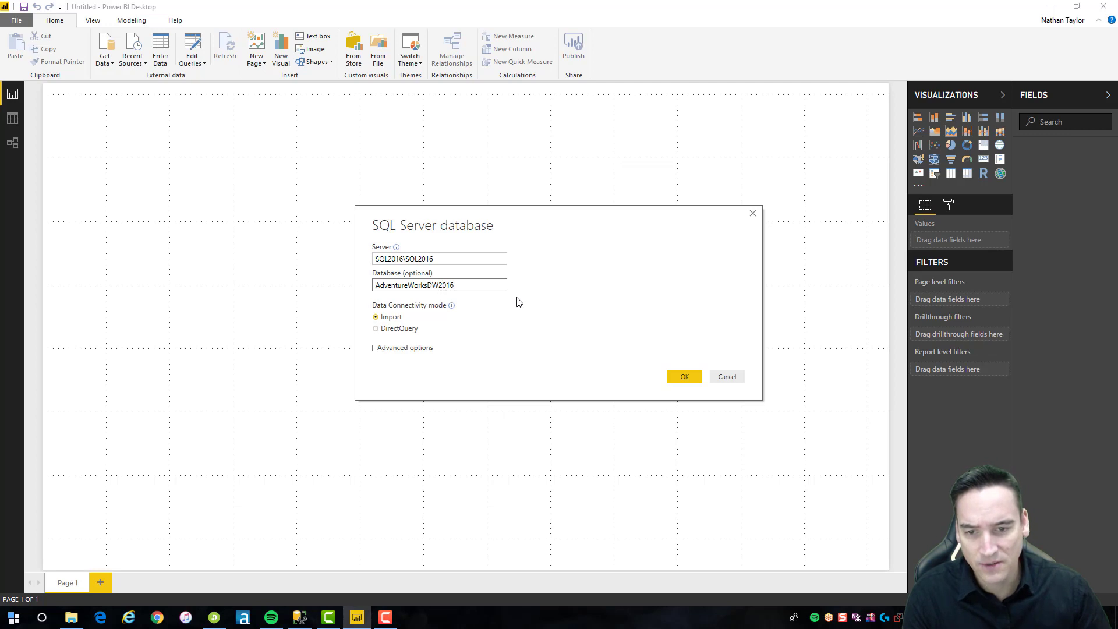
click(682, 377)
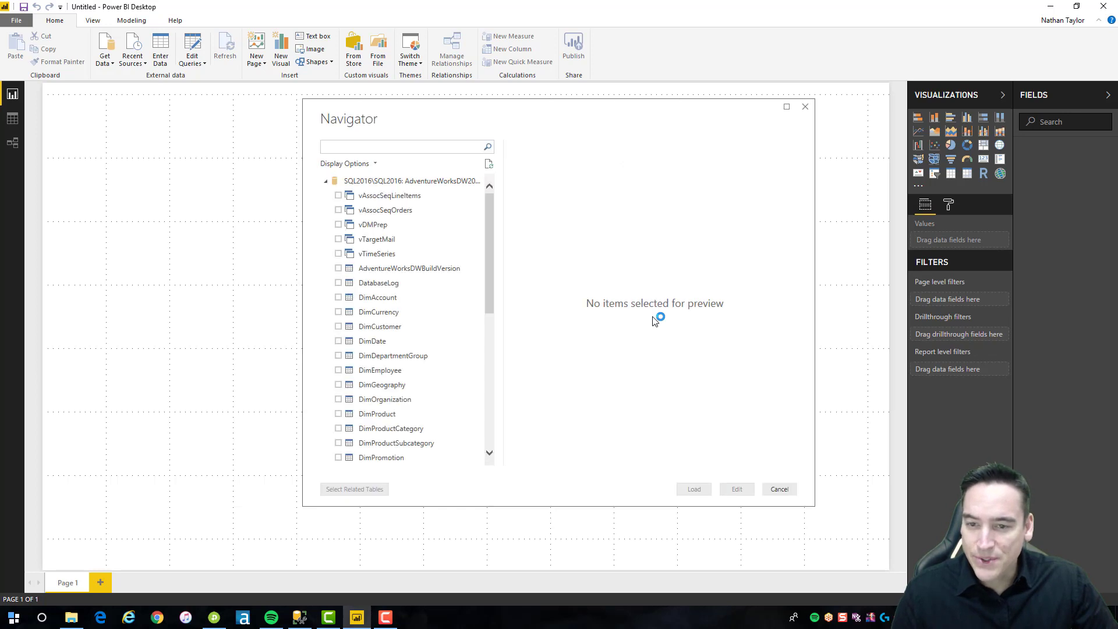
Select DimDate, DimProduct and FactInternetSales and load them into the model.
click(354, 344)
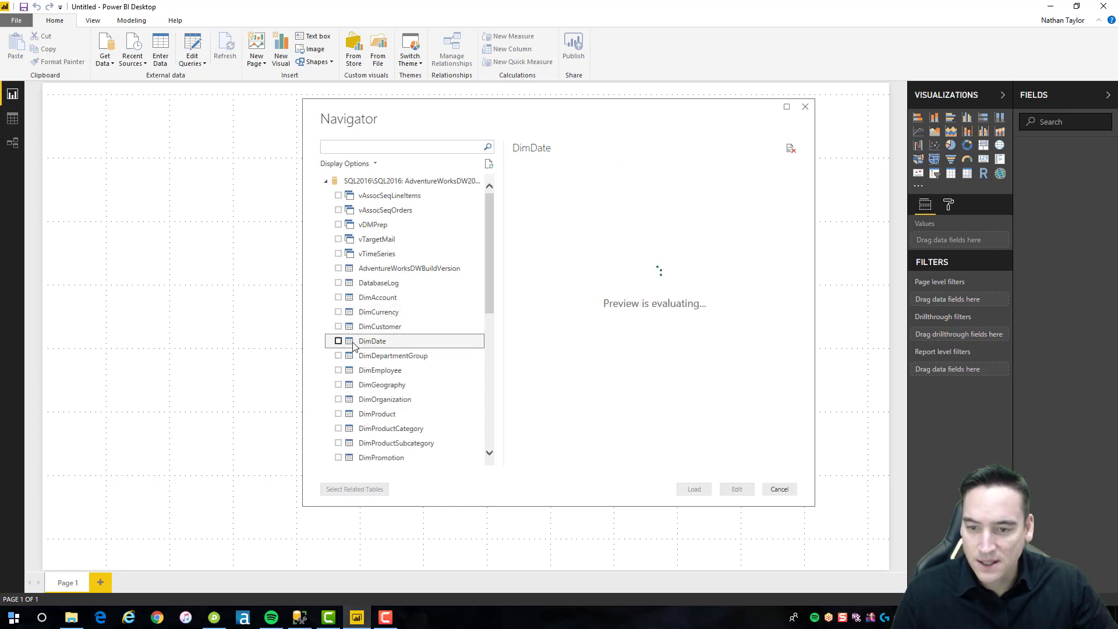
click(338, 342)
scroll(389, 337, down, 1)
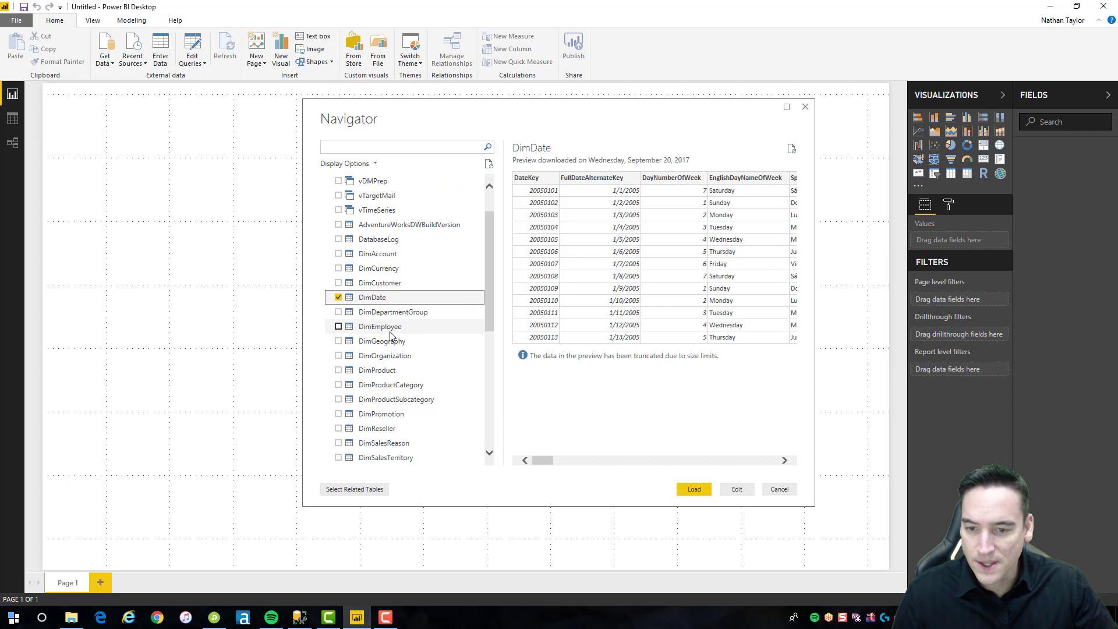
scroll(390, 335, down, 1)
scroll(389, 329, down, 1)
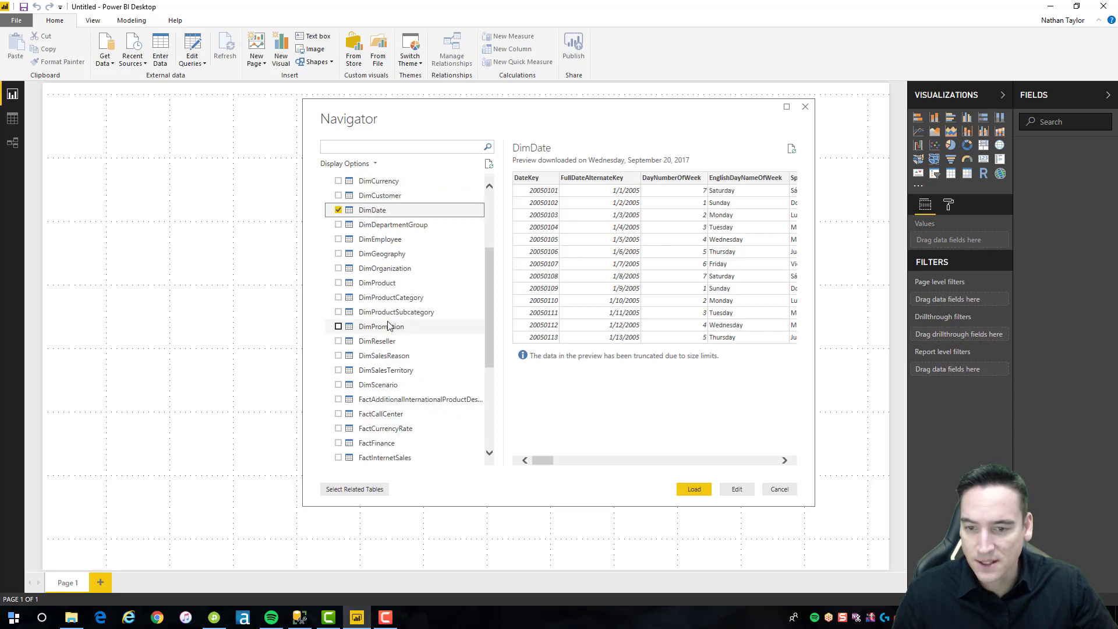
click(339, 282)
scroll(402, 335, down, 1)
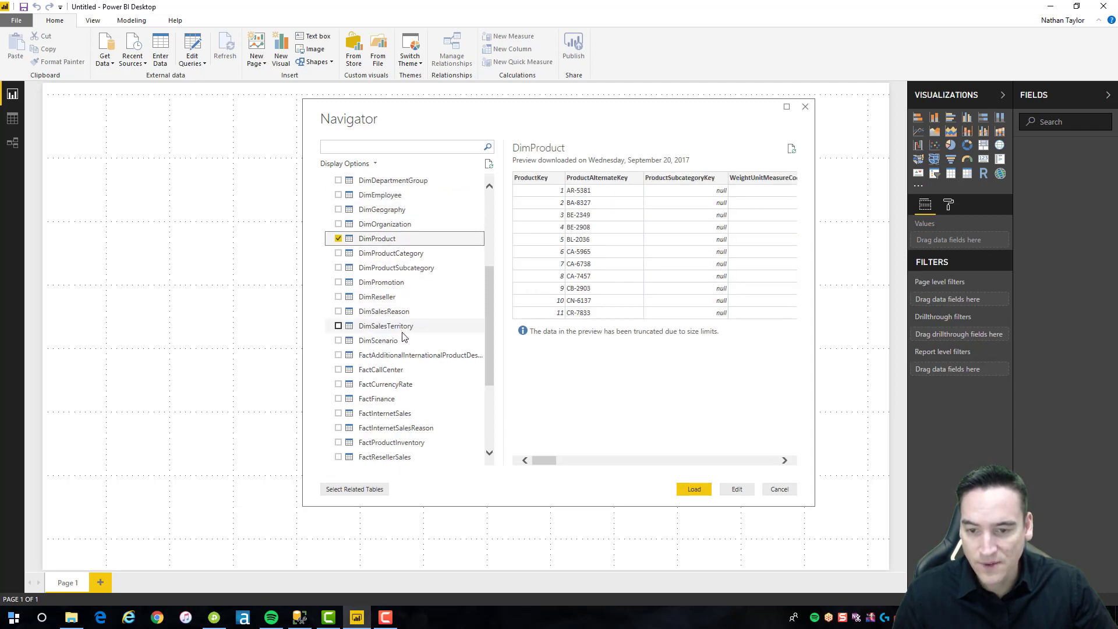
scroll(404, 336, down, 1)
click(338, 369)
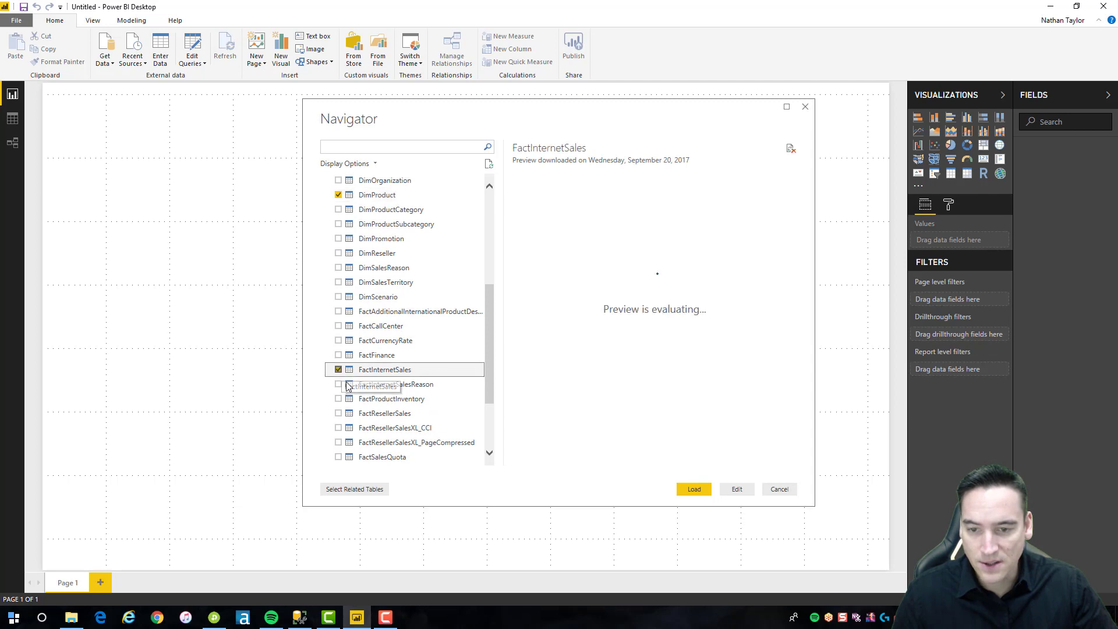
click(694, 489)
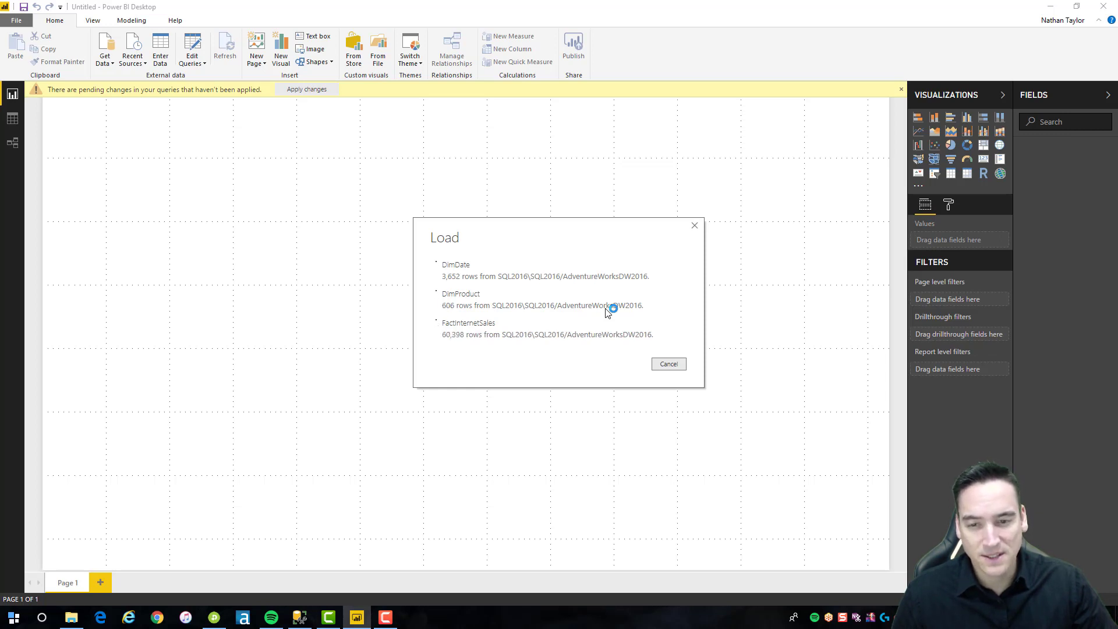
In Relationships view, delete the ShipDateKey and other extra DimDate relationships.
click(14, 144)
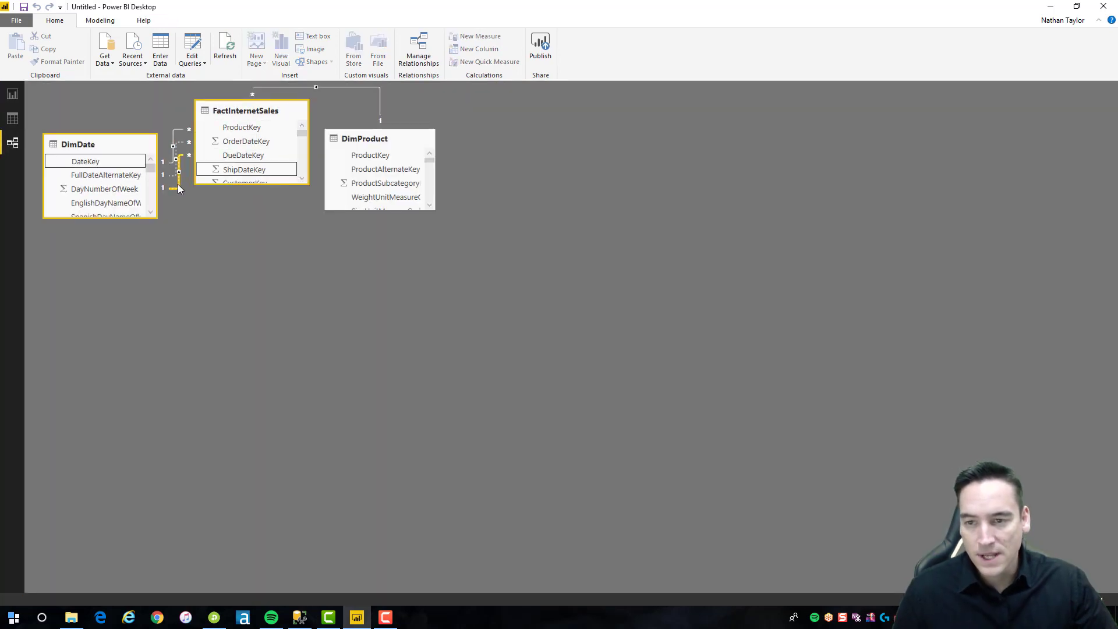
right_click(177, 185)
click(193, 193)
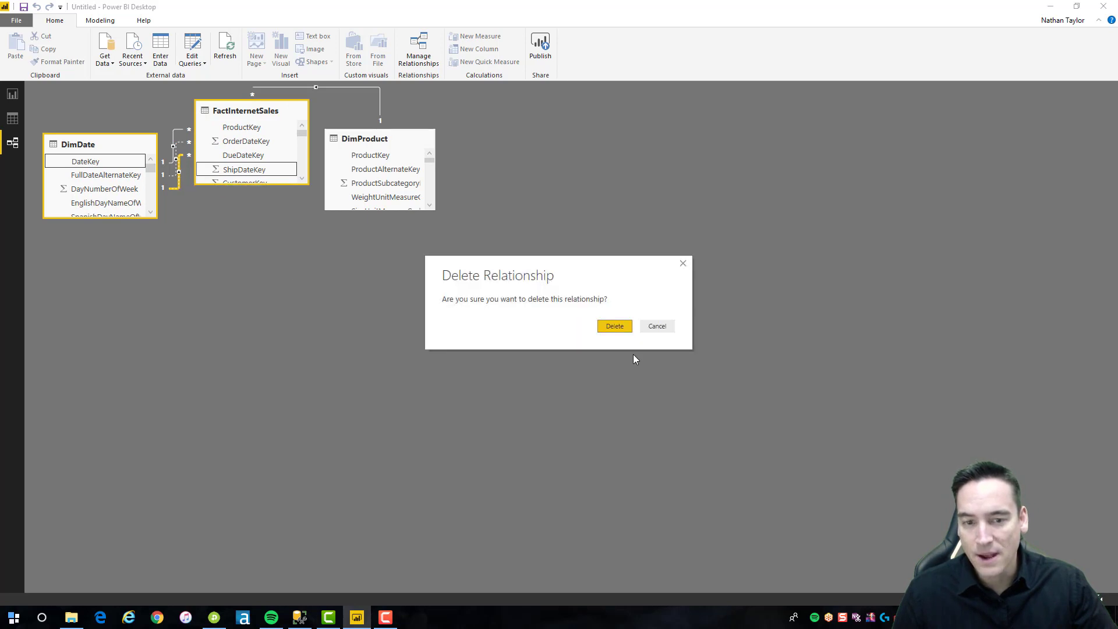
click(629, 324)
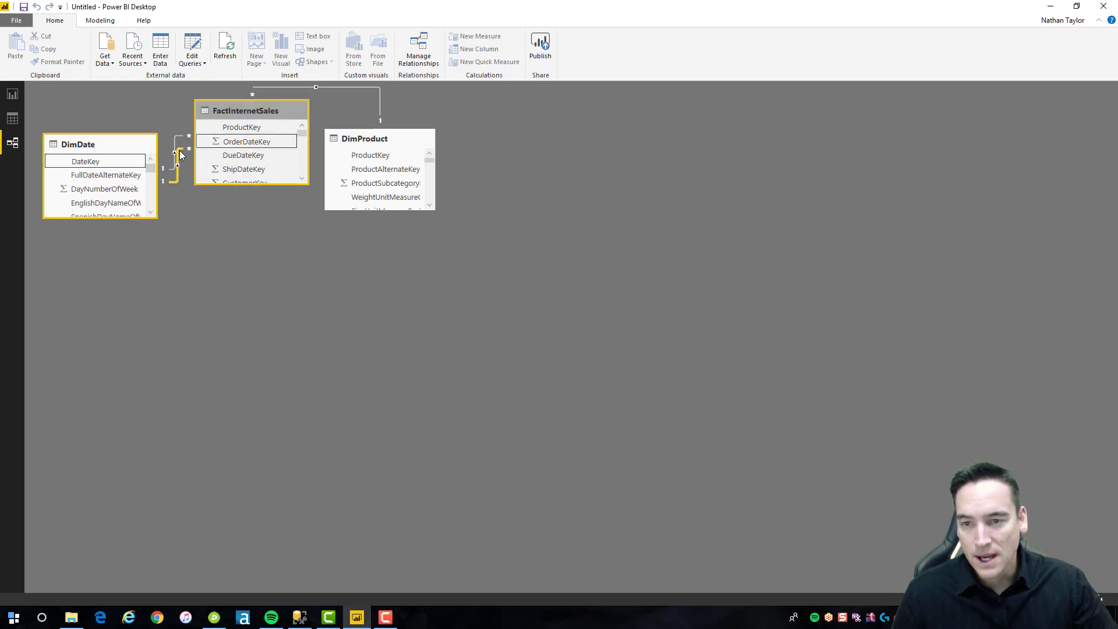
right_click(176, 140)
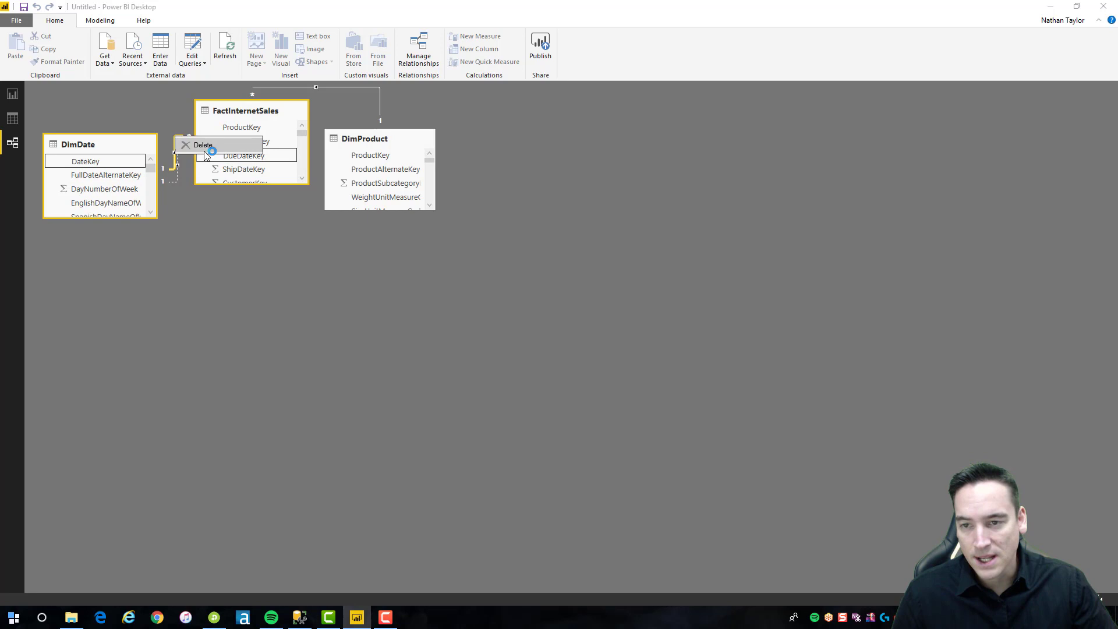
click(204, 145)
click(615, 324)
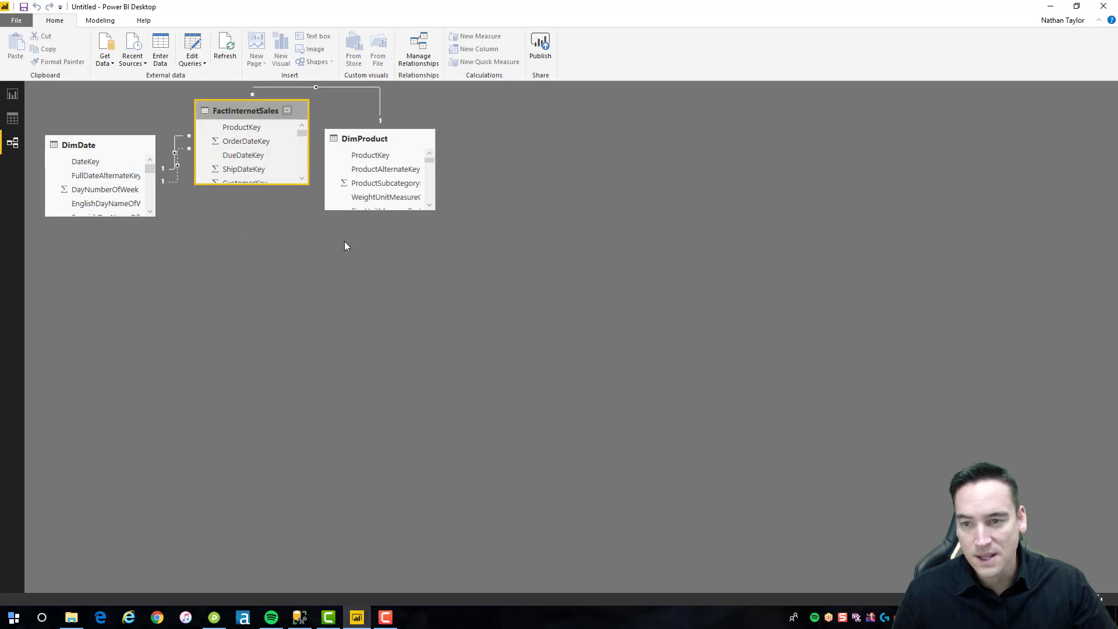
Make the OrderDateKey–DateKey relationship active and go back to the report page.
right_click(176, 153)
click(176, 148)
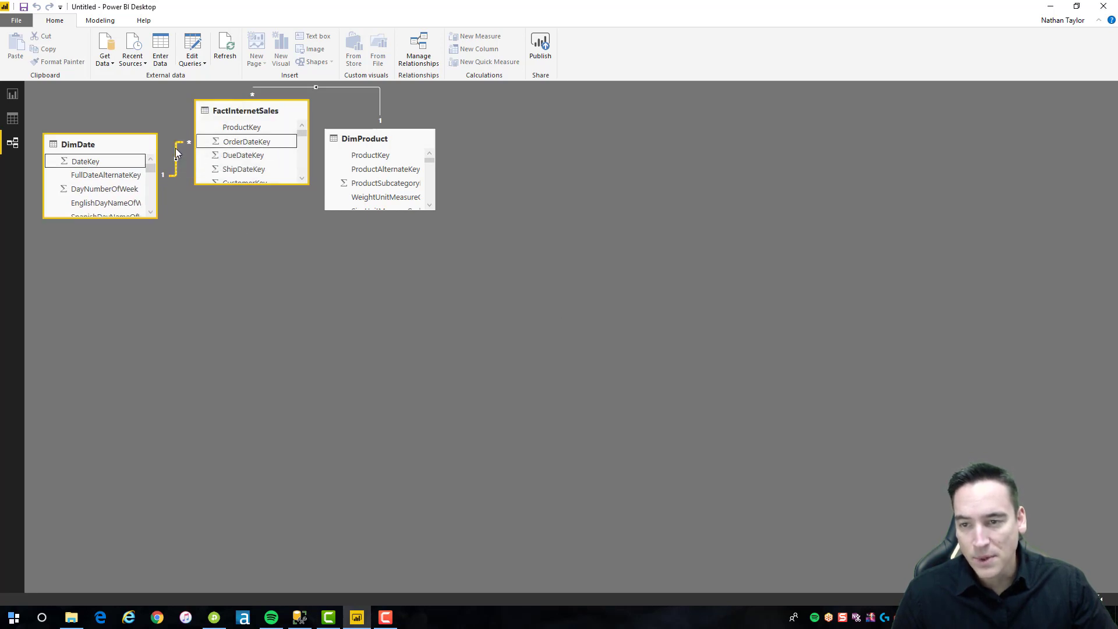
double_click(176, 148)
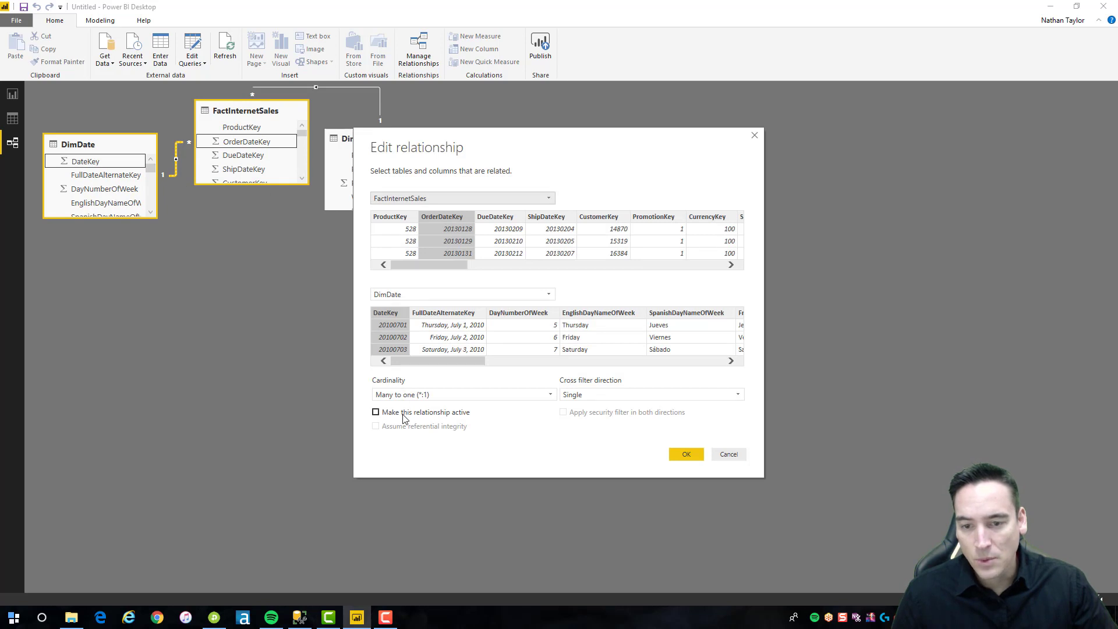
click(403, 415)
click(685, 460)
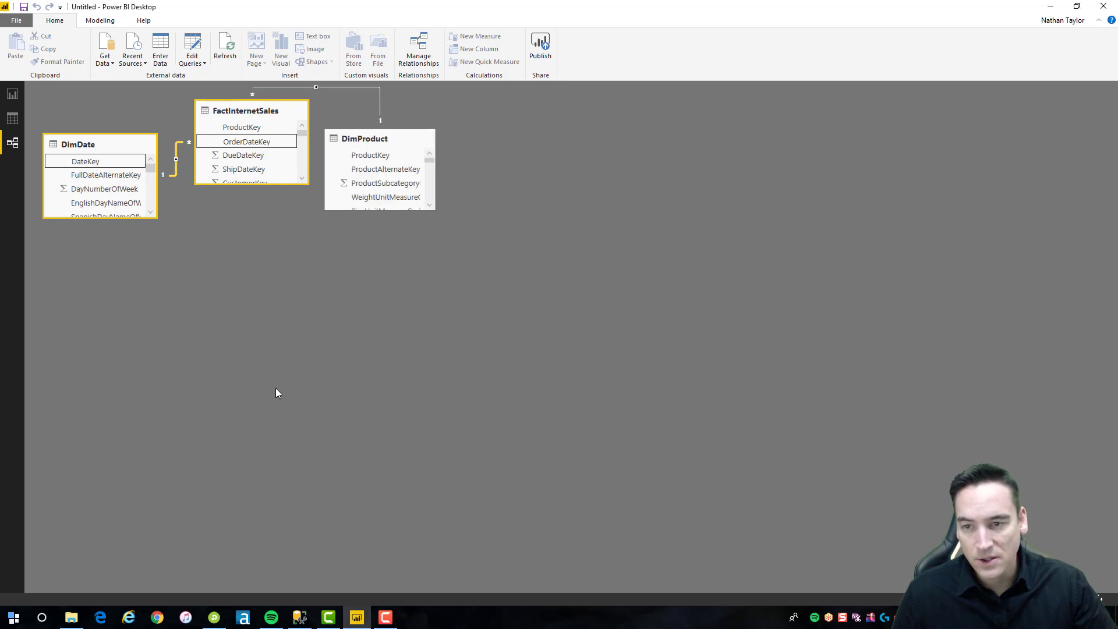
click(11, 96)
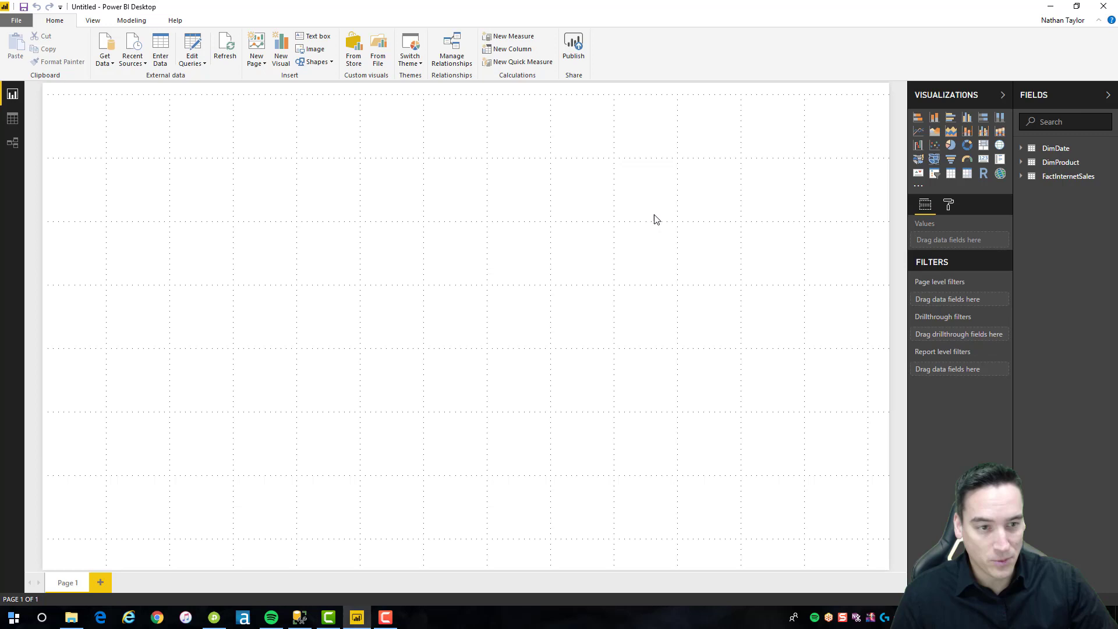
Add a stacked bar chart of OrderQuantity by EnglishProductName.
click(918, 117)
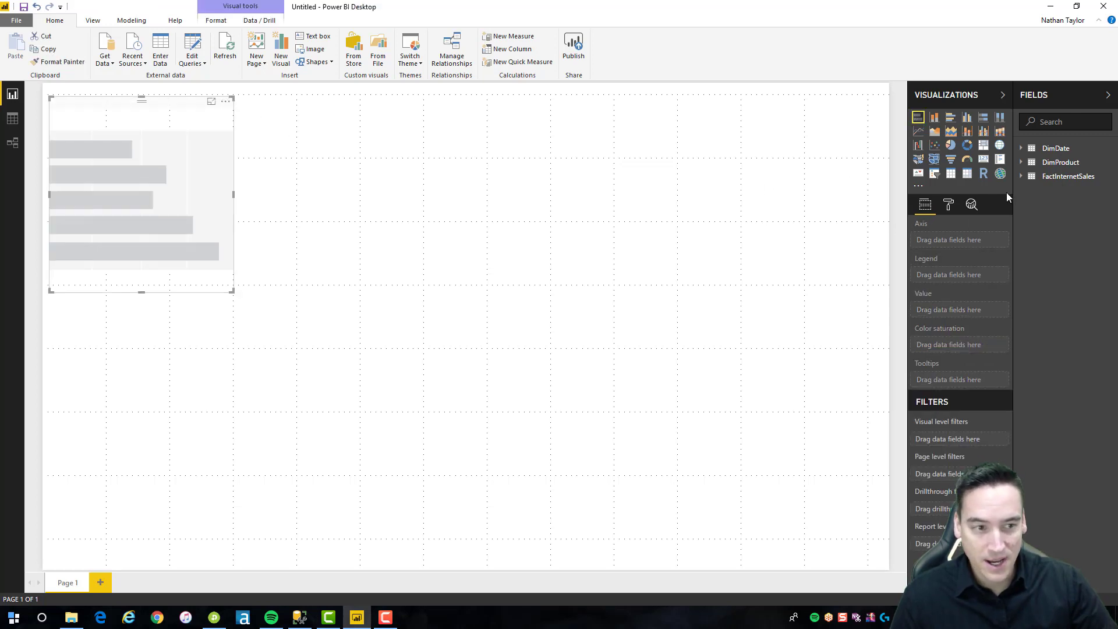
click(1022, 164)
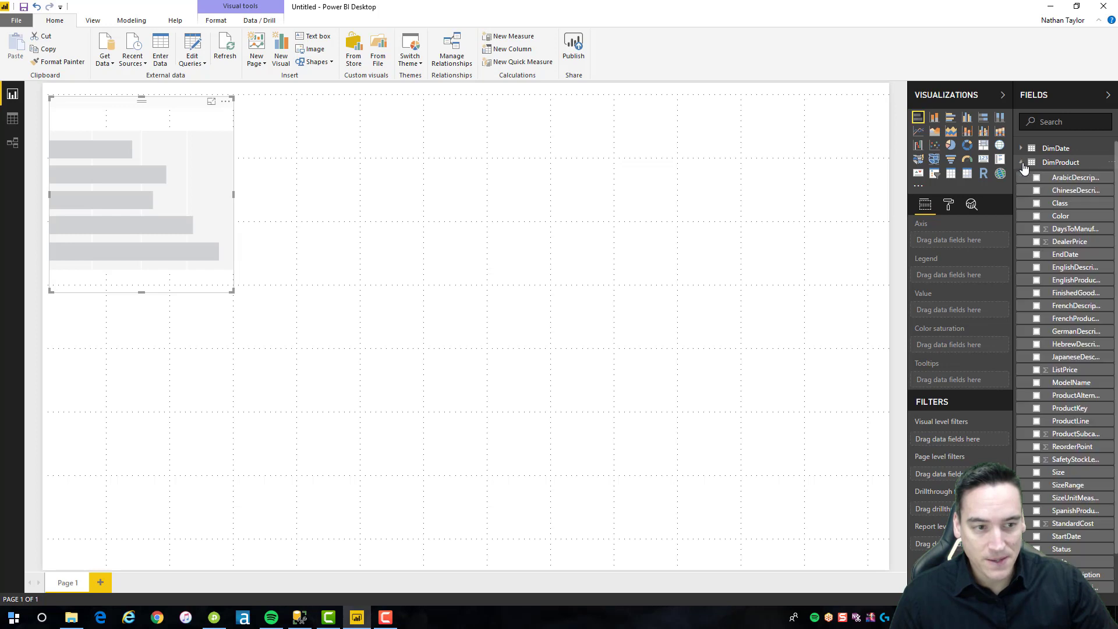
drag(1015, 187, 970, 187)
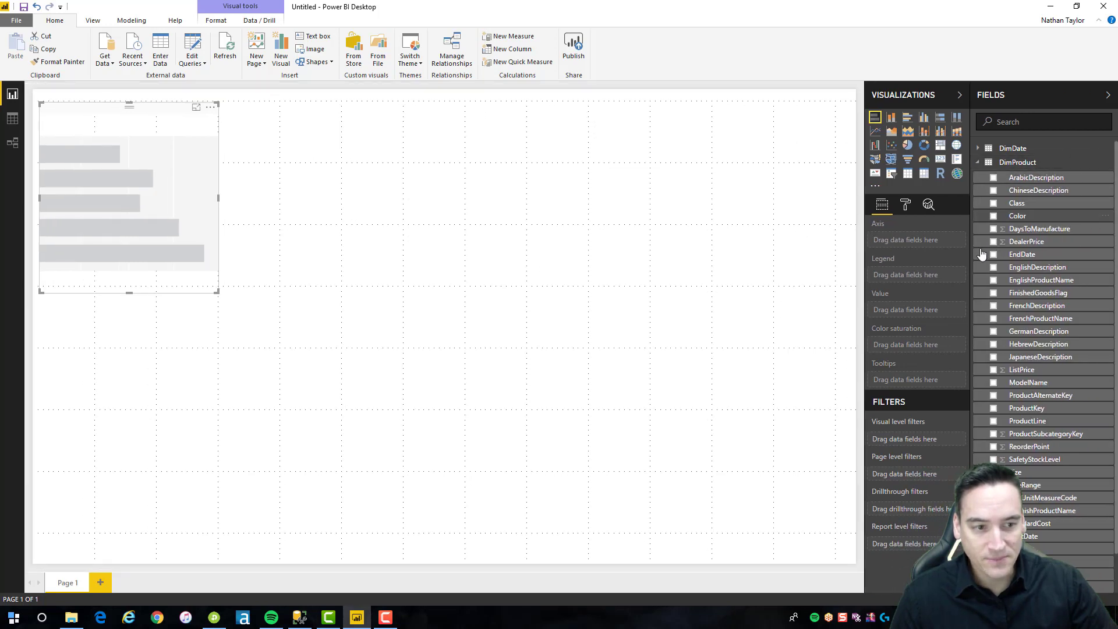
drag(1042, 281, 130, 180)
click(979, 163)
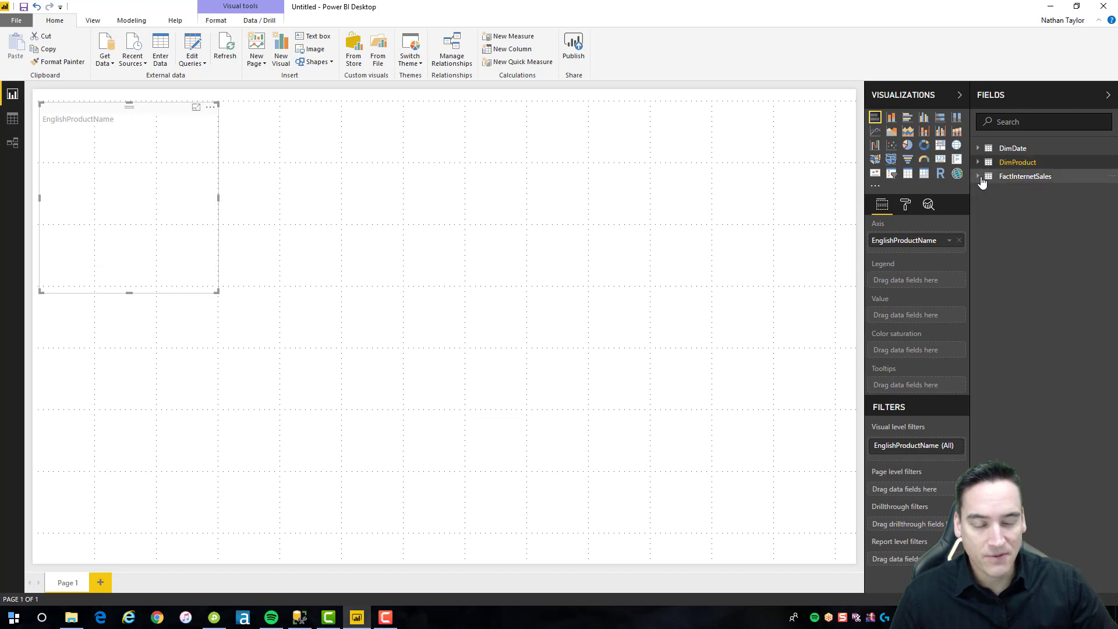
click(979, 177)
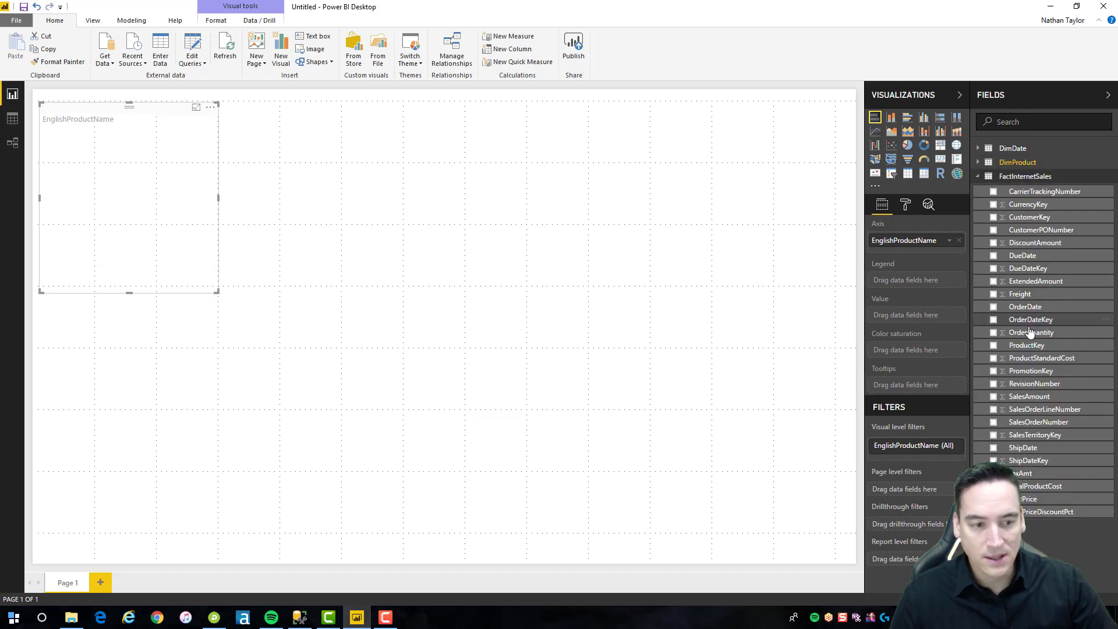
drag(1030, 332, 919, 316)
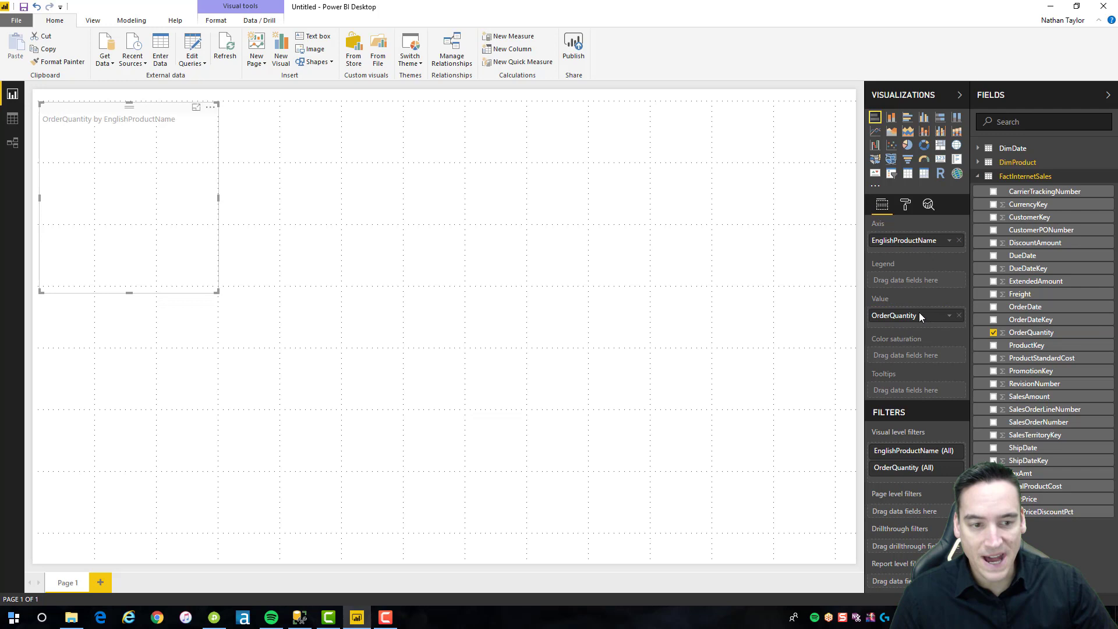
click(949, 316)
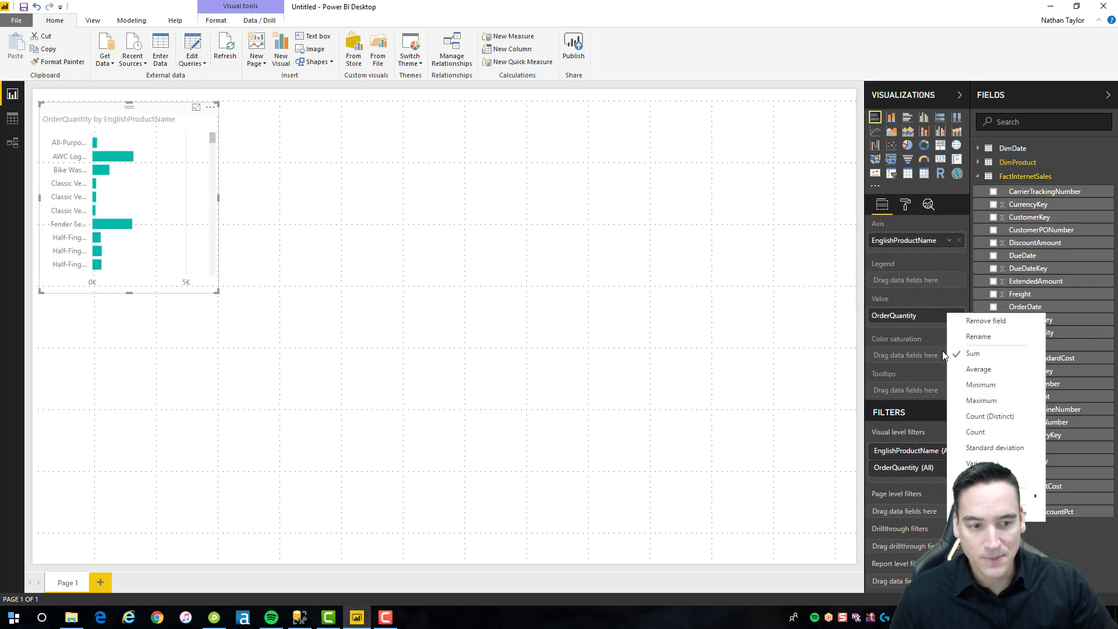
click(613, 219)
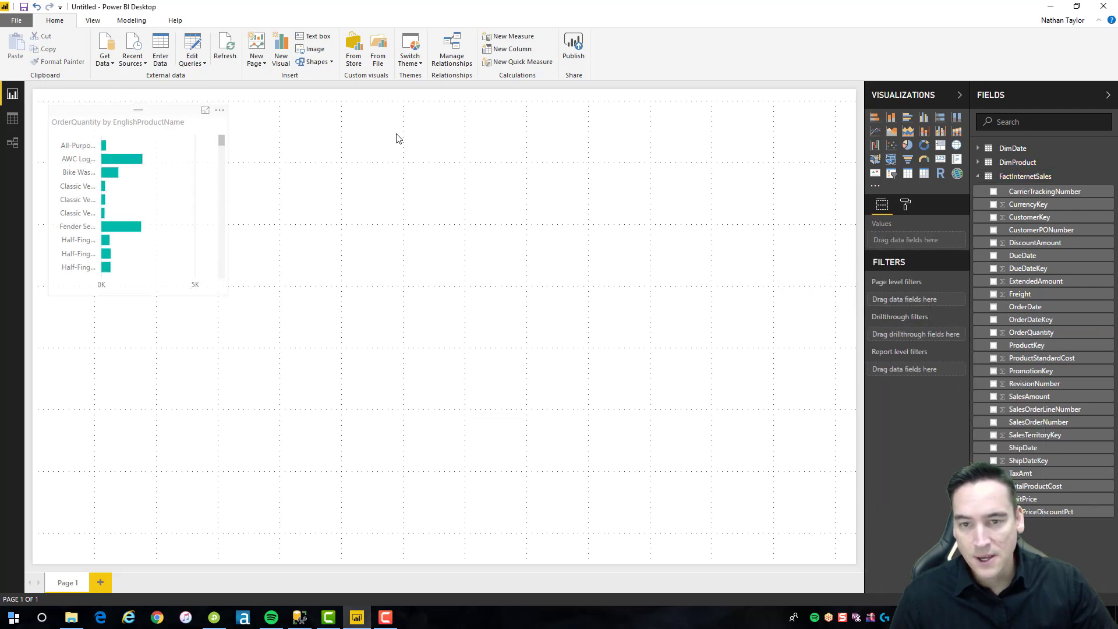
Centre and enlarge the bar chart, sort by OrderQuantity descending, and turn on data labels.
drag(138, 109, 465, 105)
mouse_move(517, 293)
mouse_down()
mouse_move(613, 434)
mouse_move(692, 460)
mouse_up()
click(682, 107)
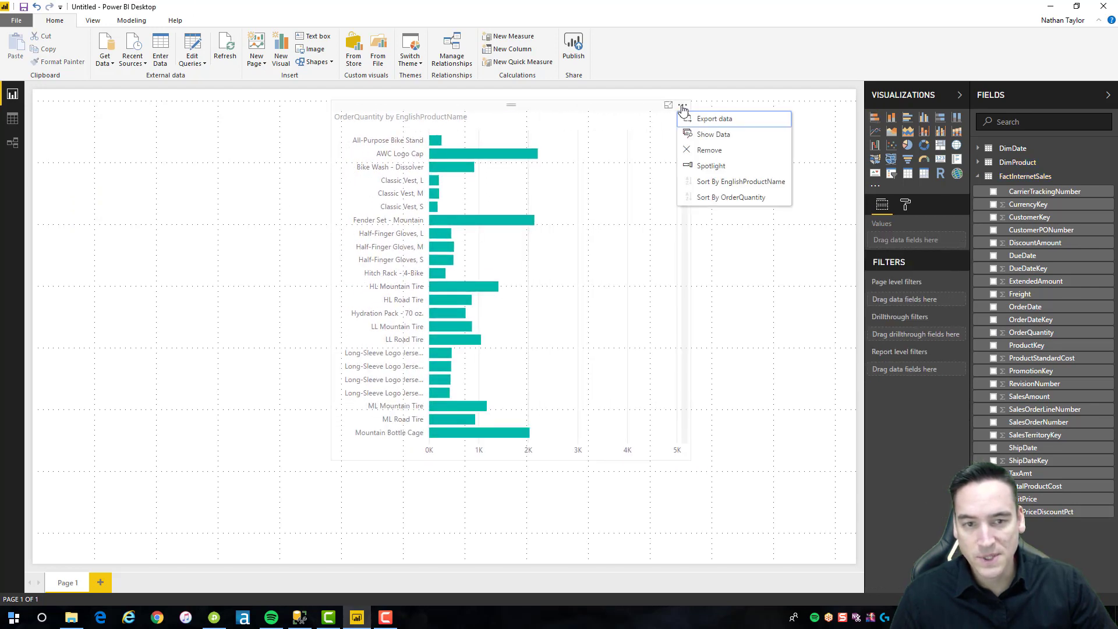
click(713, 198)
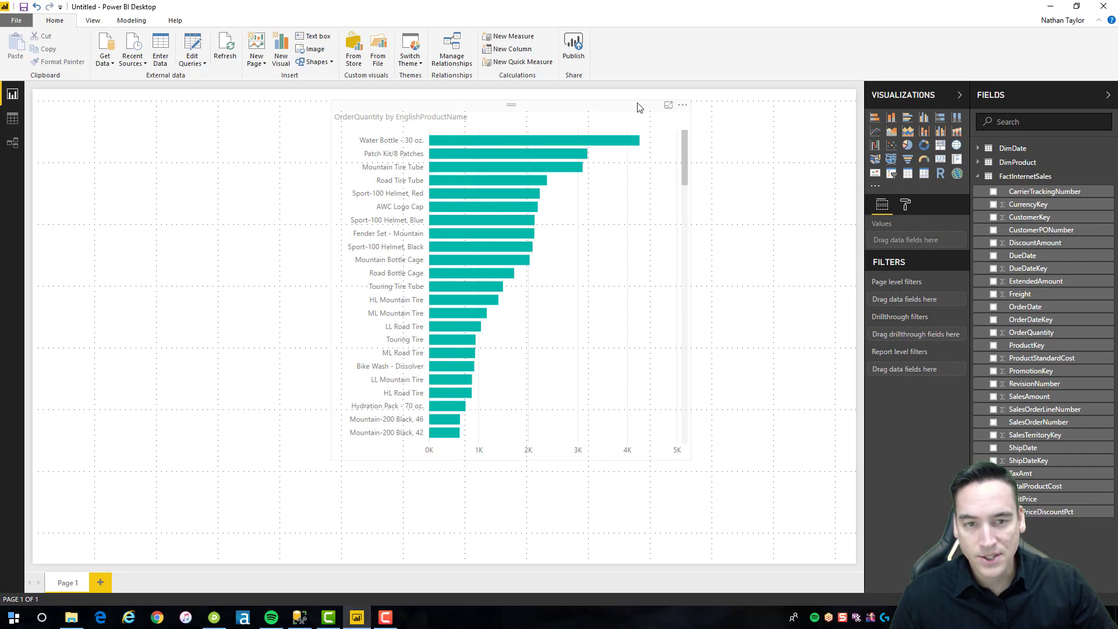
click(639, 108)
click(905, 205)
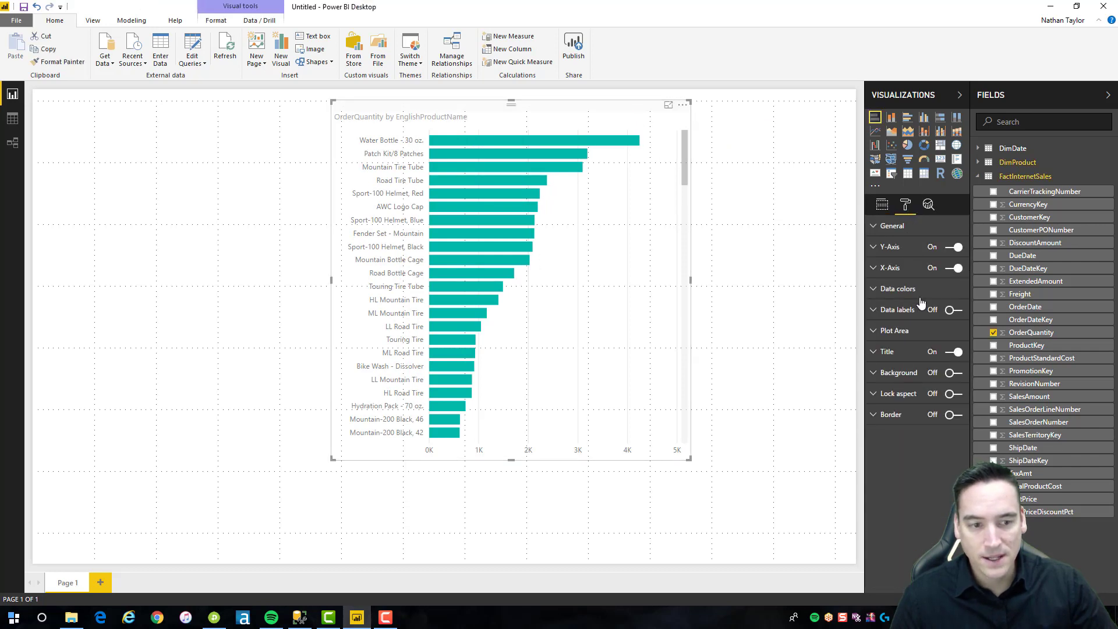
click(952, 310)
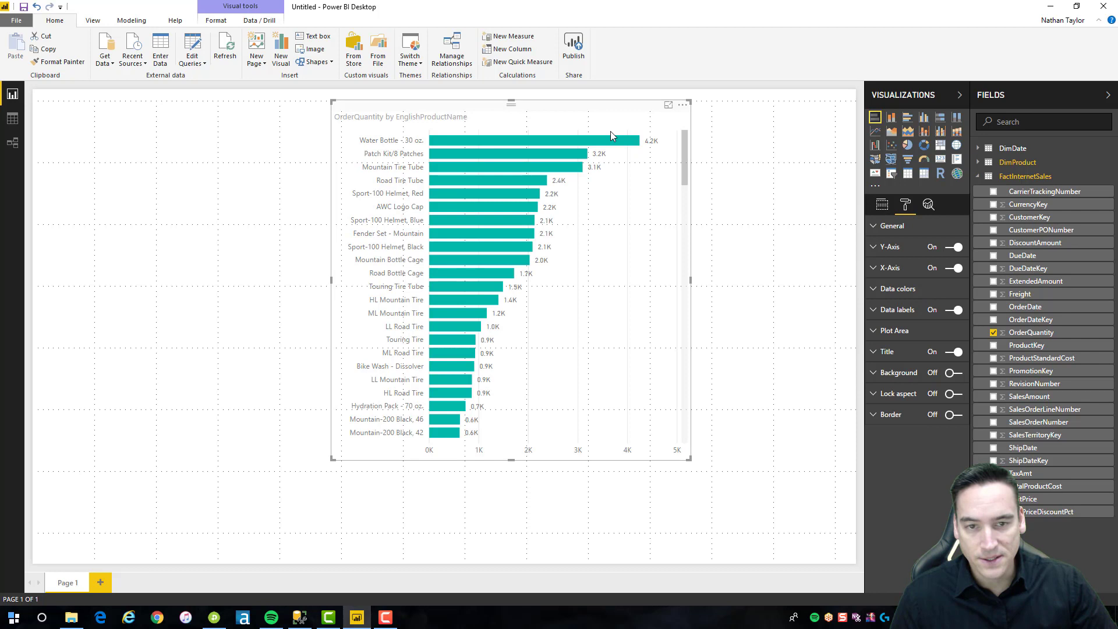
mouse_move(601, 107)
mouse_down()
mouse_move(622, 107)
mouse_move(609, 108)
mouse_up()
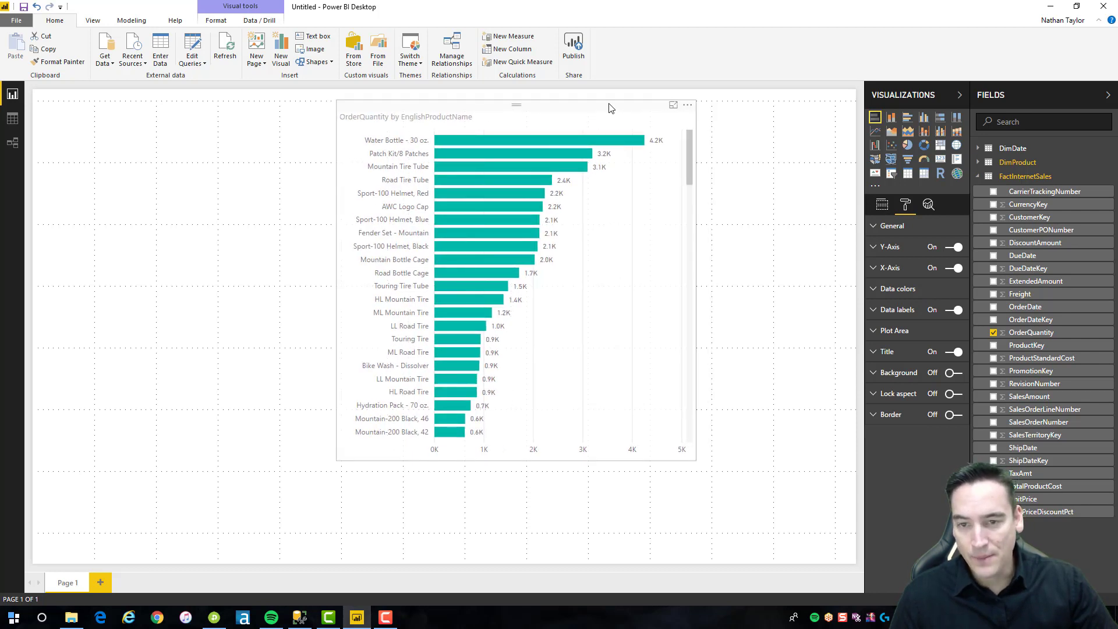
click(799, 179)
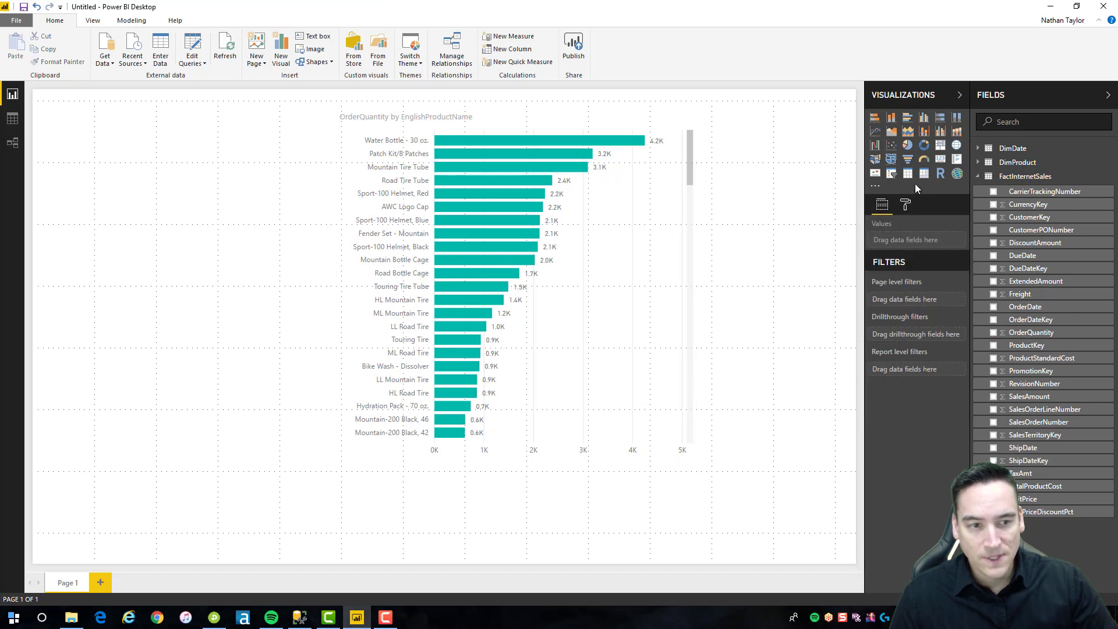
Add a small card showing the 60K OrderQuantity total.
click(941, 159)
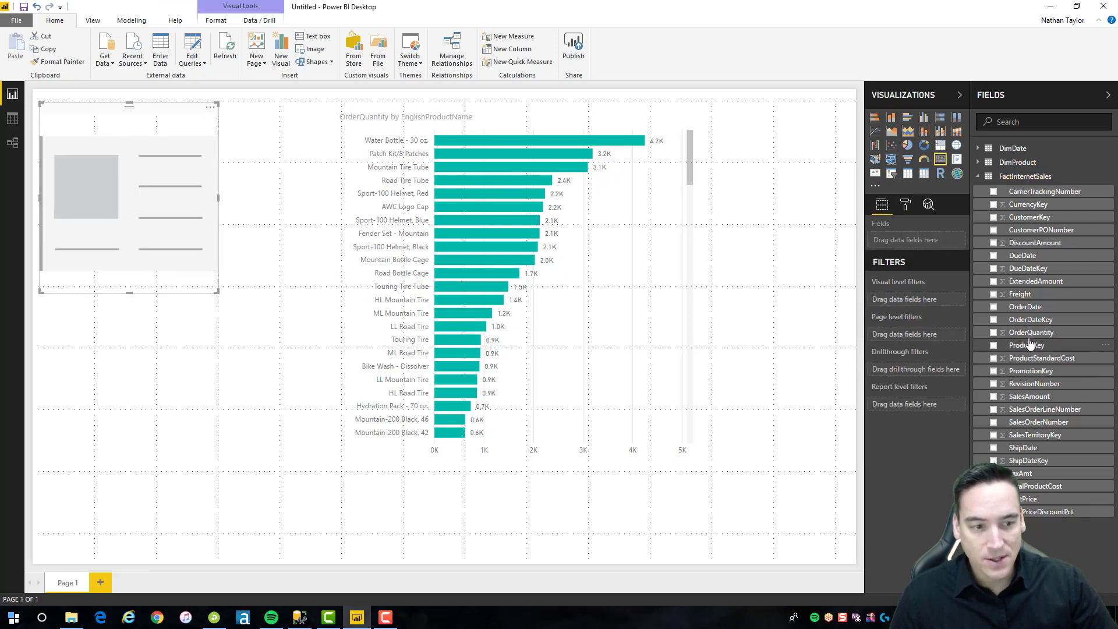
drag(1031, 332, 909, 240)
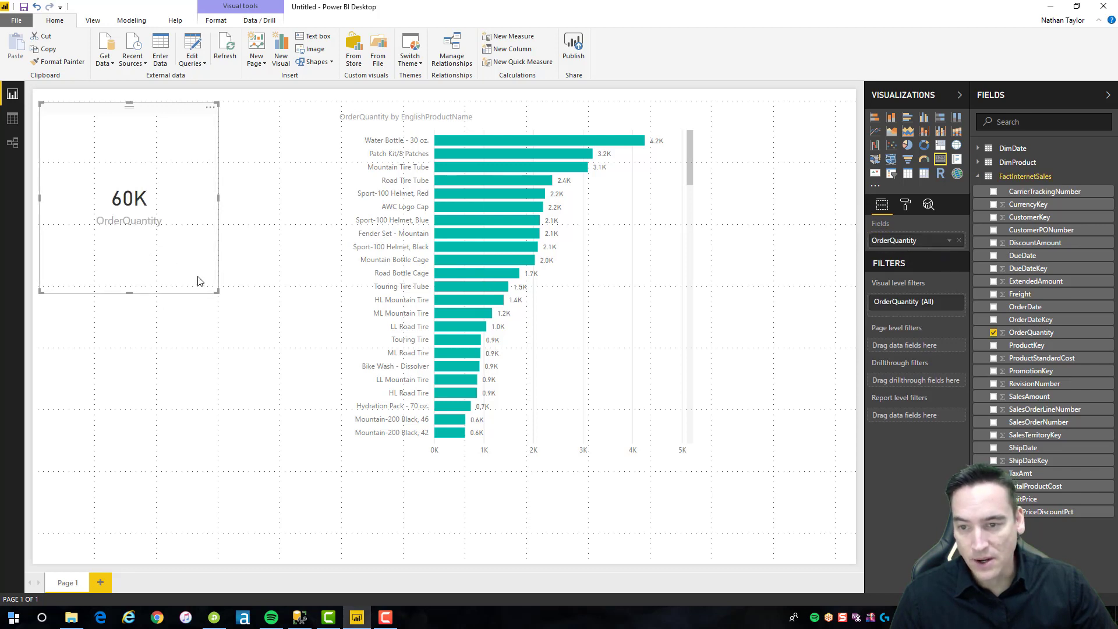
drag(216, 293, 205, 173)
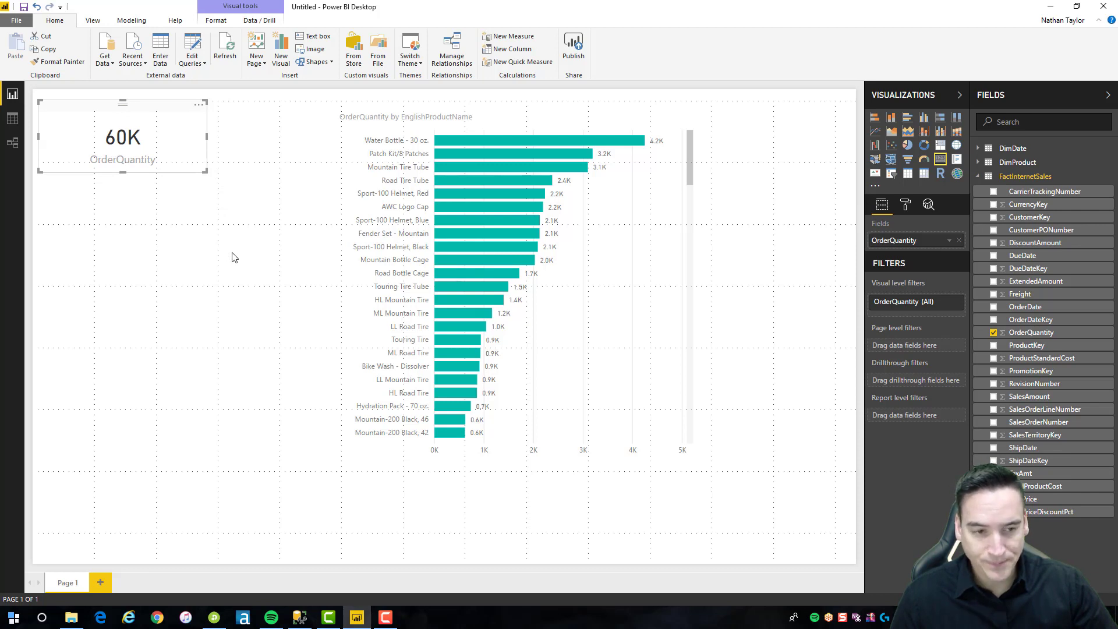
Add a shortened OrderDate slicer (12/29/2010–1/28/2014) positioned beneath the card.
click(824, 200)
click(892, 175)
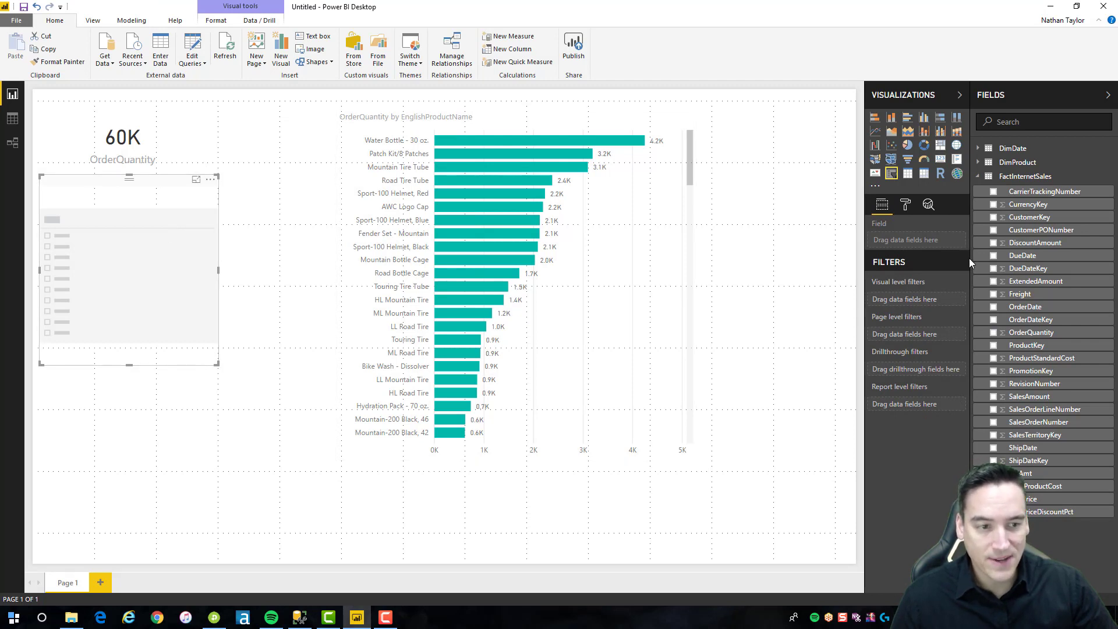
drag(1025, 307, 917, 240)
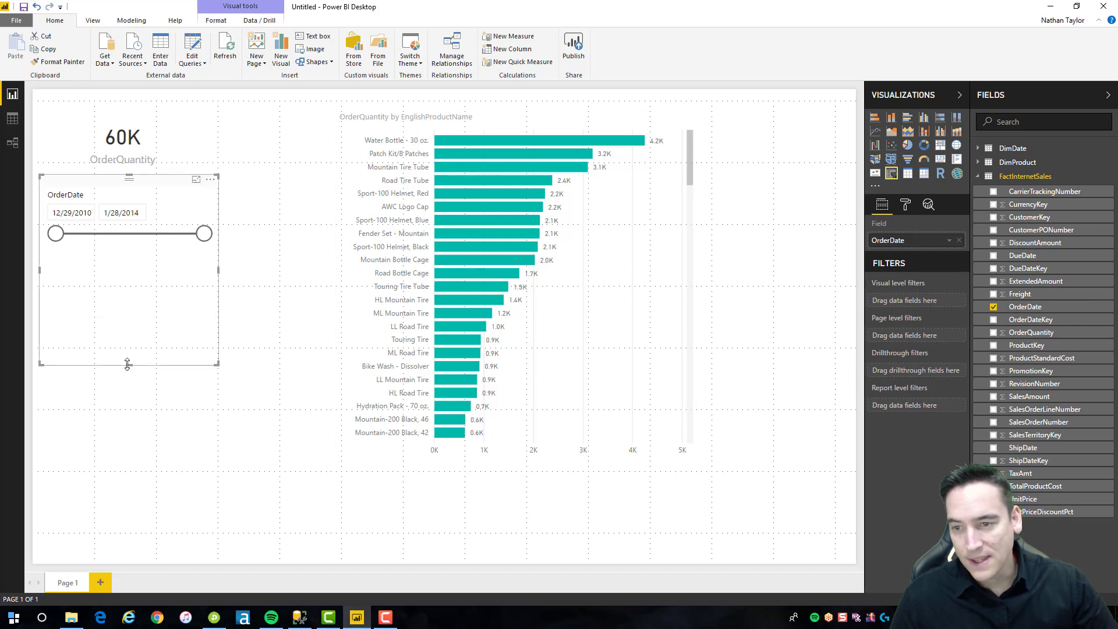
drag(129, 366, 129, 265)
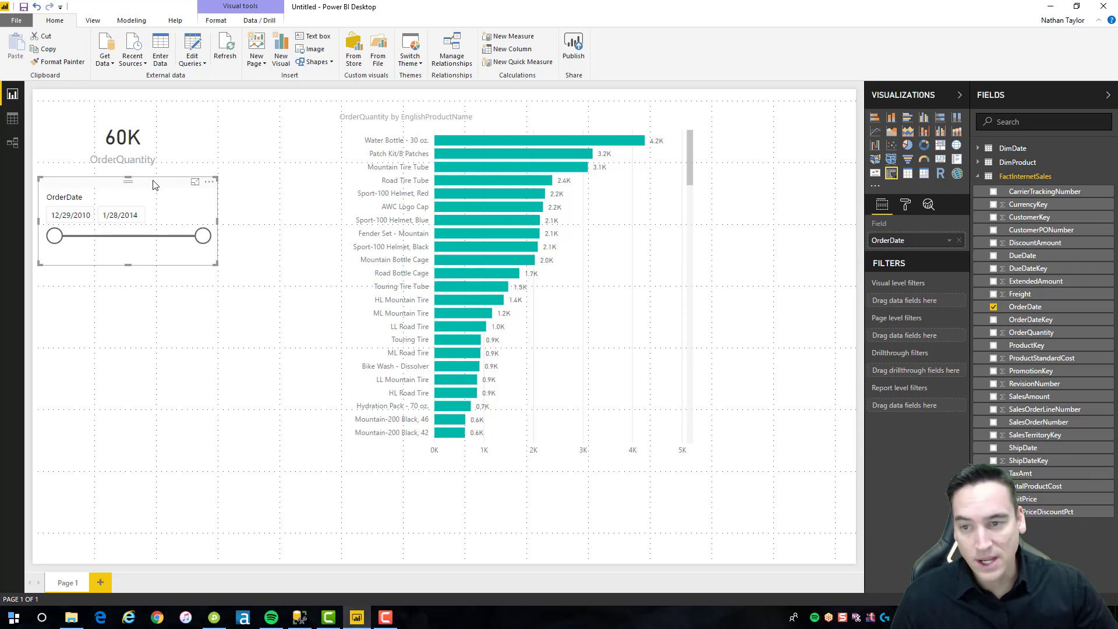
drag(154, 184, 152, 194)
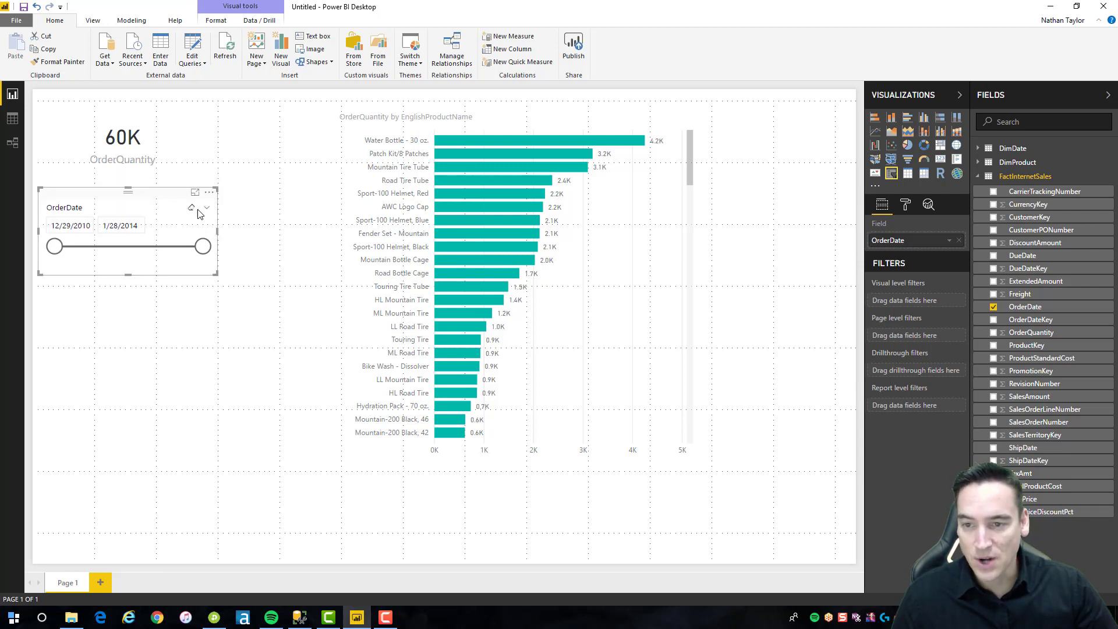
Switch the OrderDate slicer to Relative mode filtering the Last 4 Years.
click(207, 210)
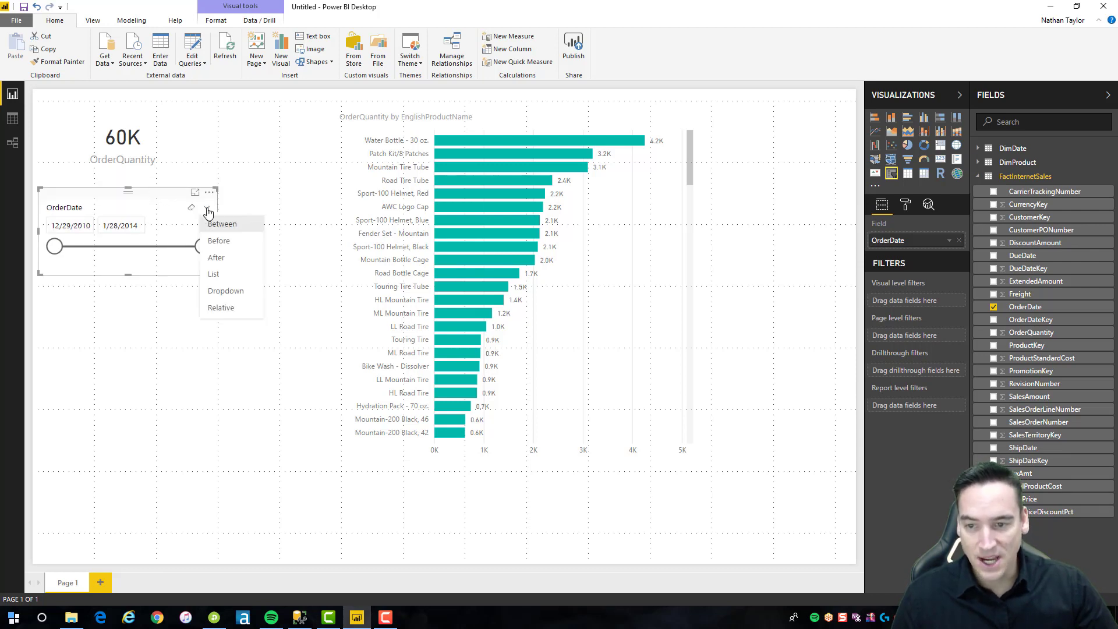
click(229, 309)
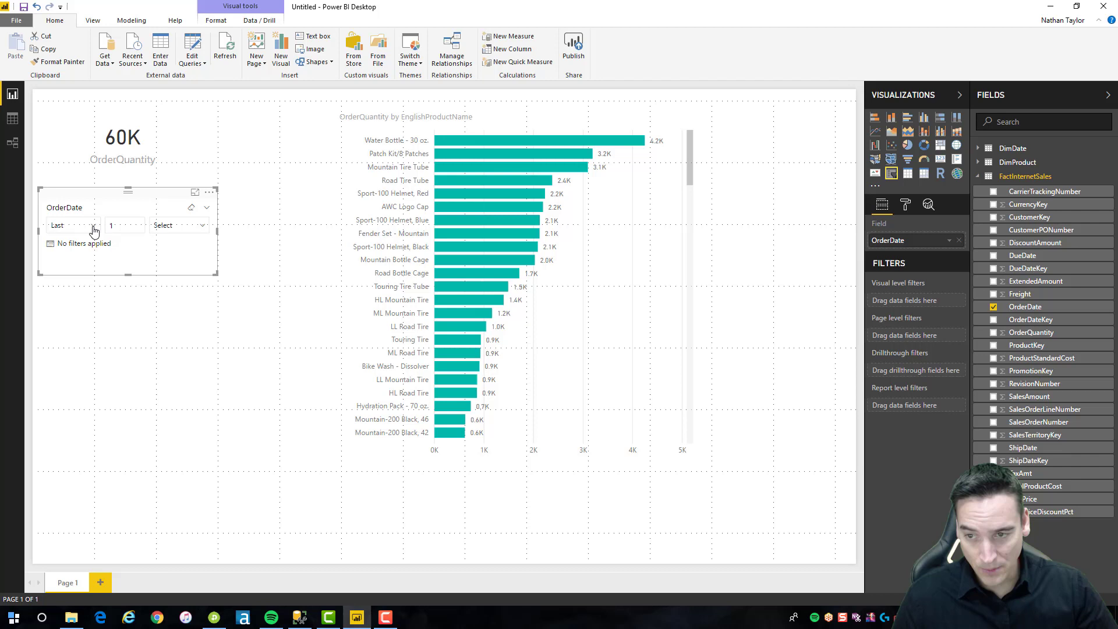
click(119, 226)
double_click(106, 225)
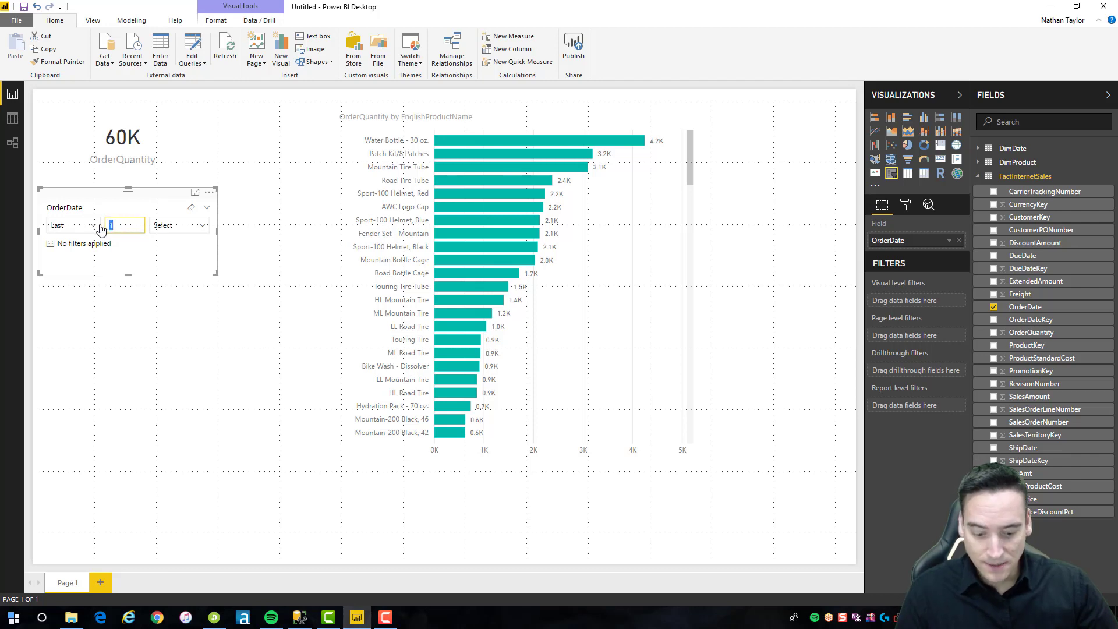
text(4)
click(195, 227)
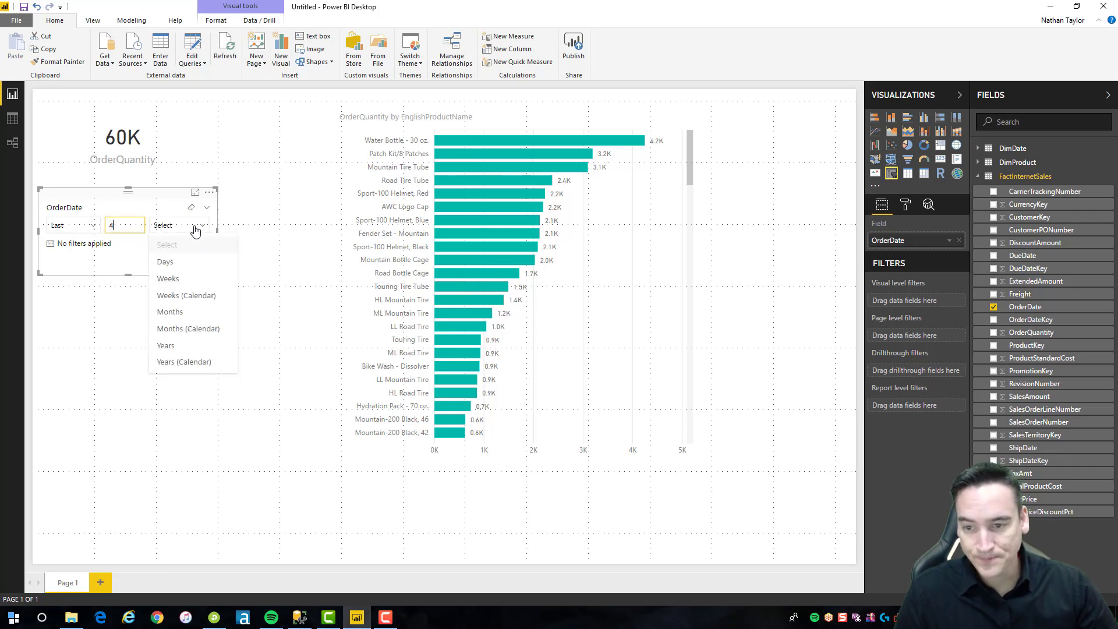
click(185, 346)
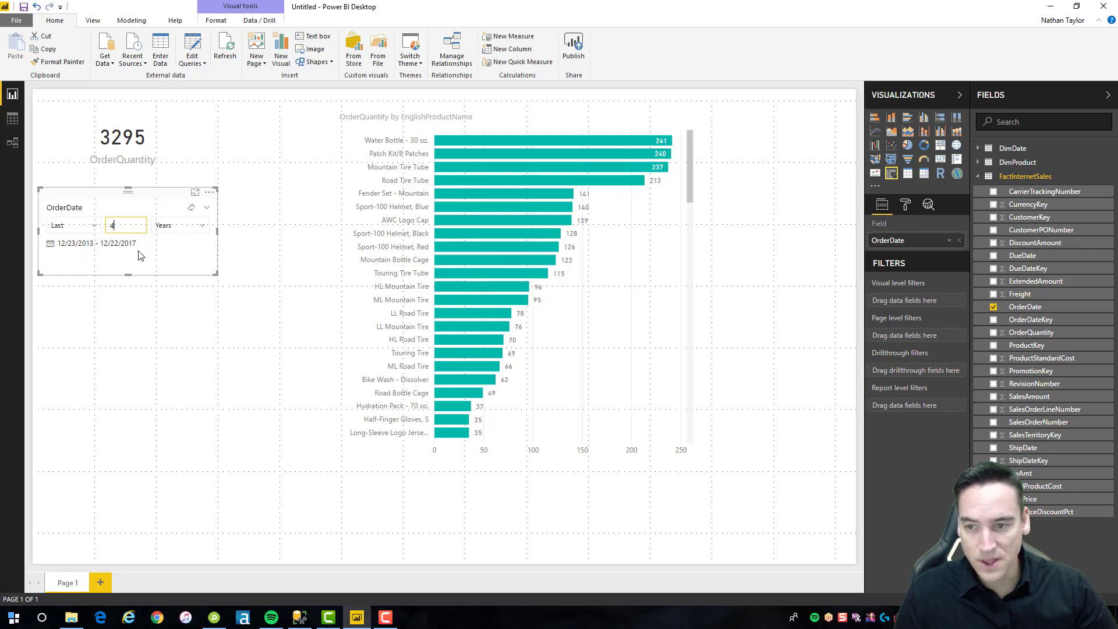
click(183, 317)
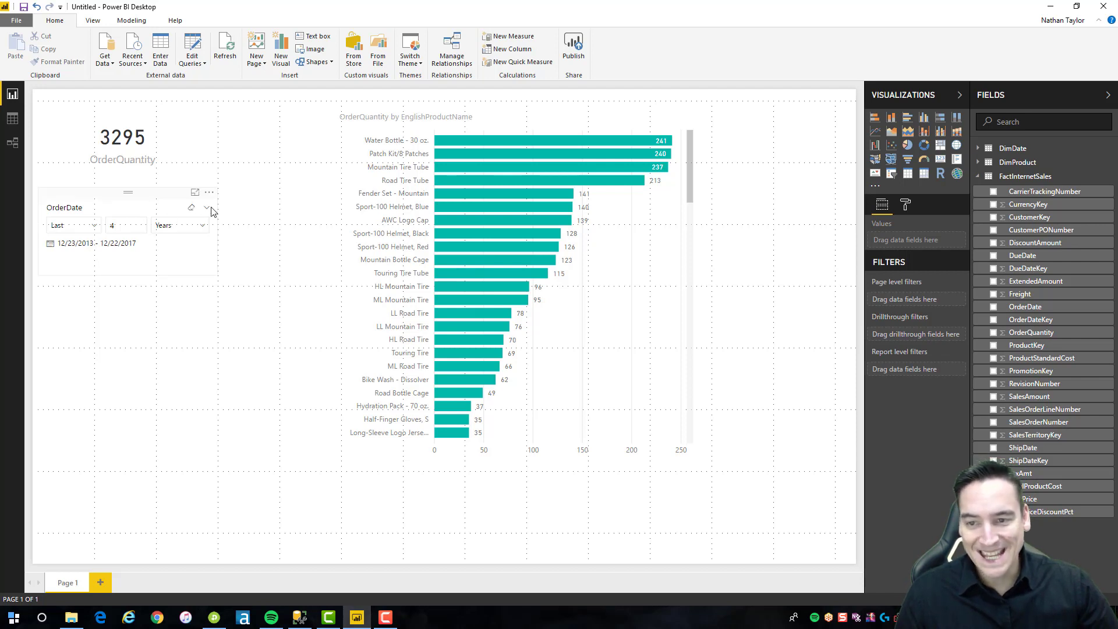
click(208, 208)
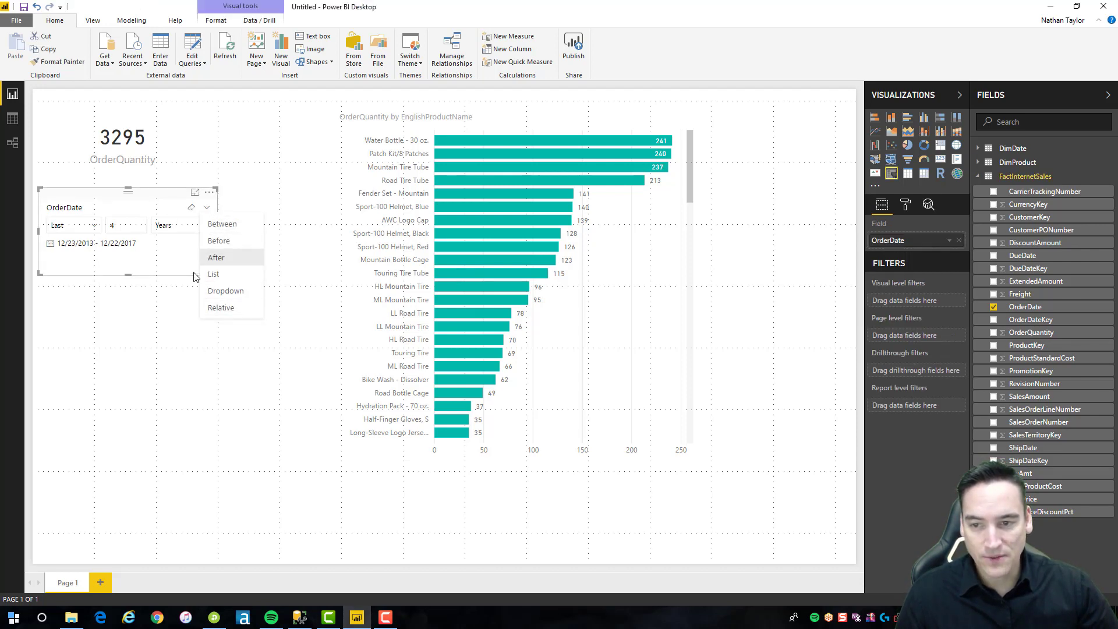
click(145, 316)
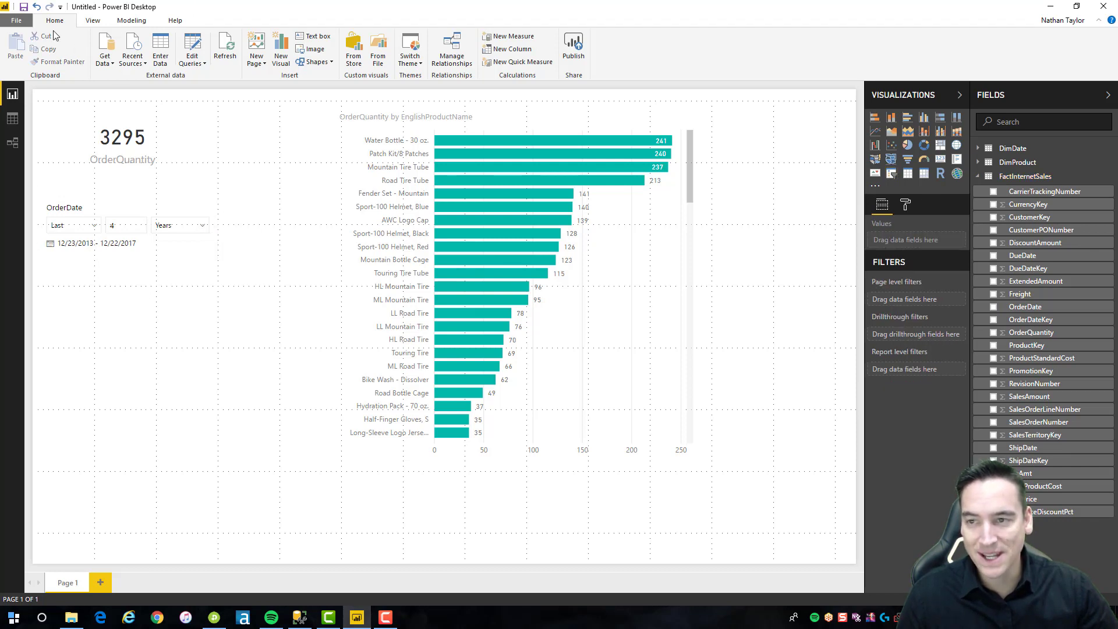
Save as 'Toggle Button Example' in Google Drive\Power BI and publish to My workspace.
click(23, 7)
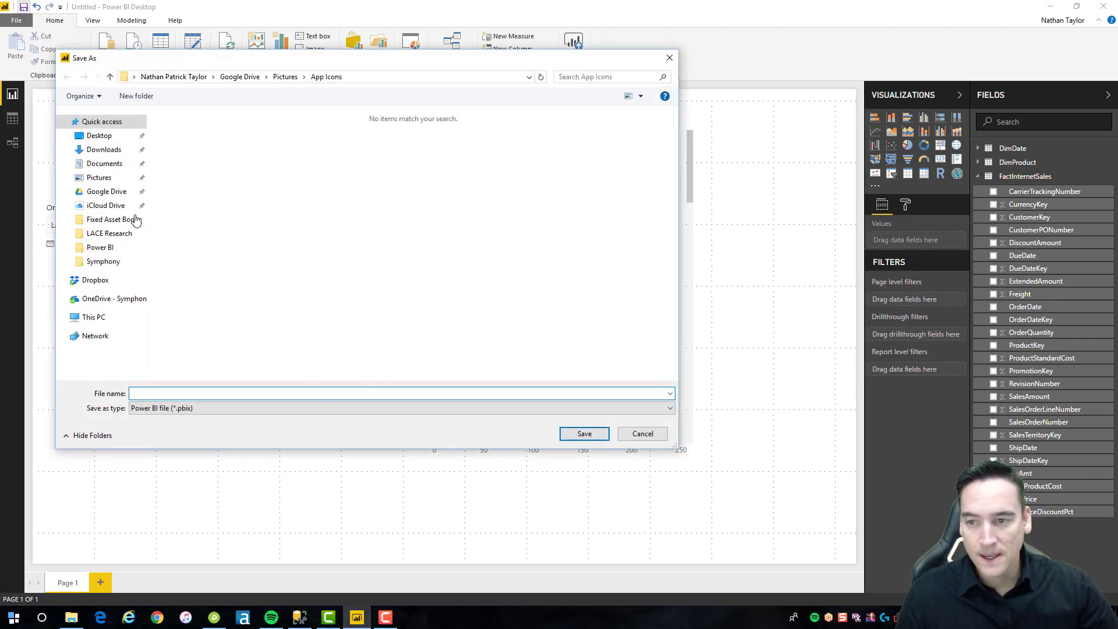
click(115, 192)
click(206, 302)
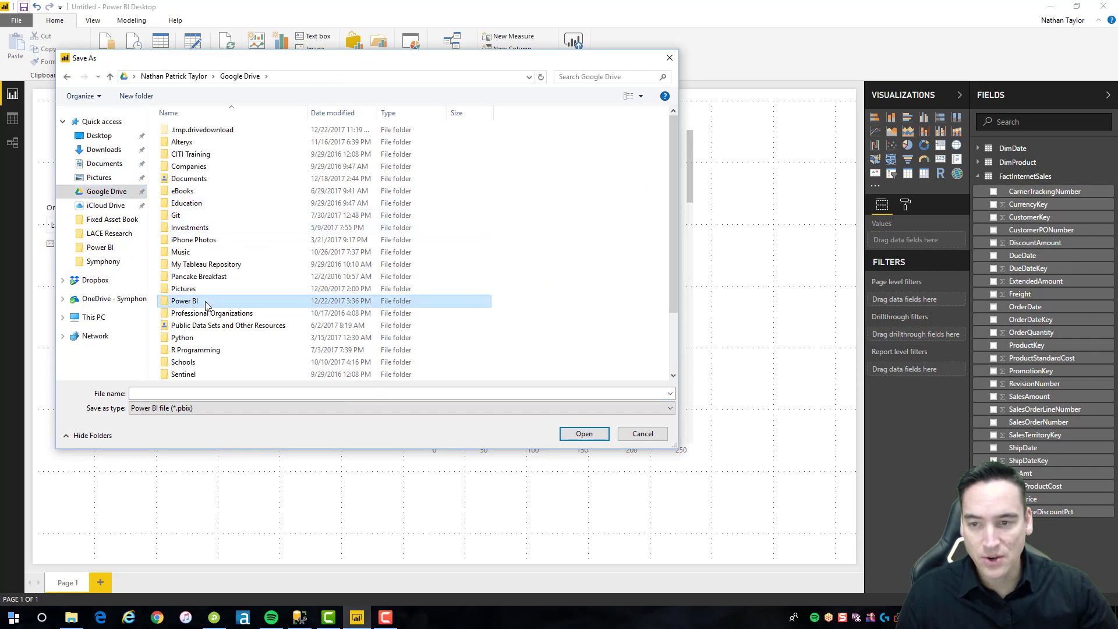
double_click(206, 302)
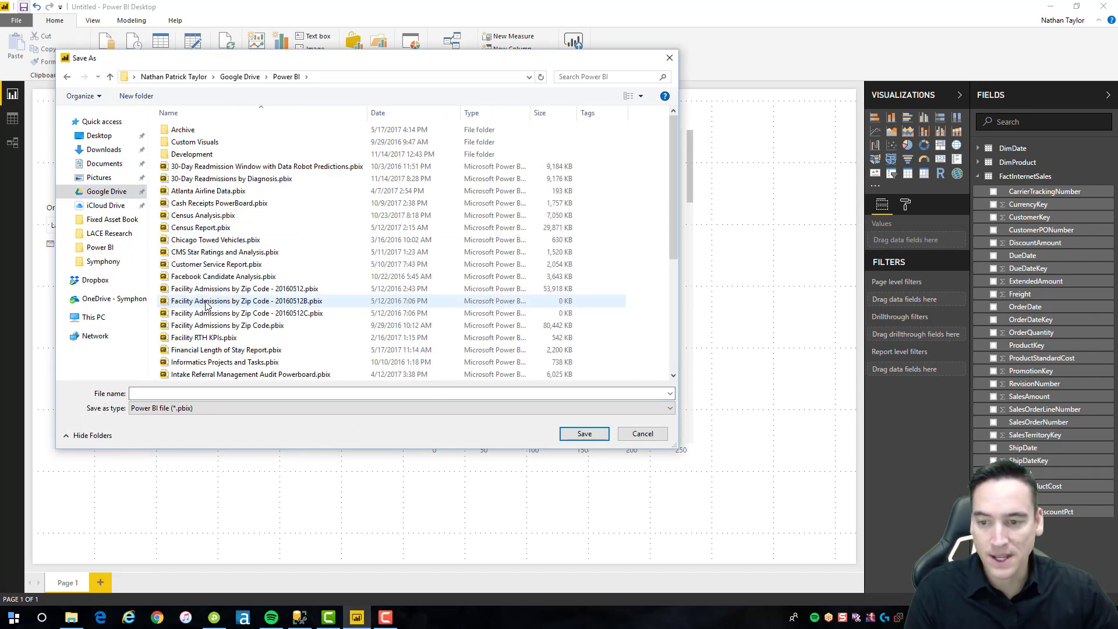
click(209, 394)
text(To)
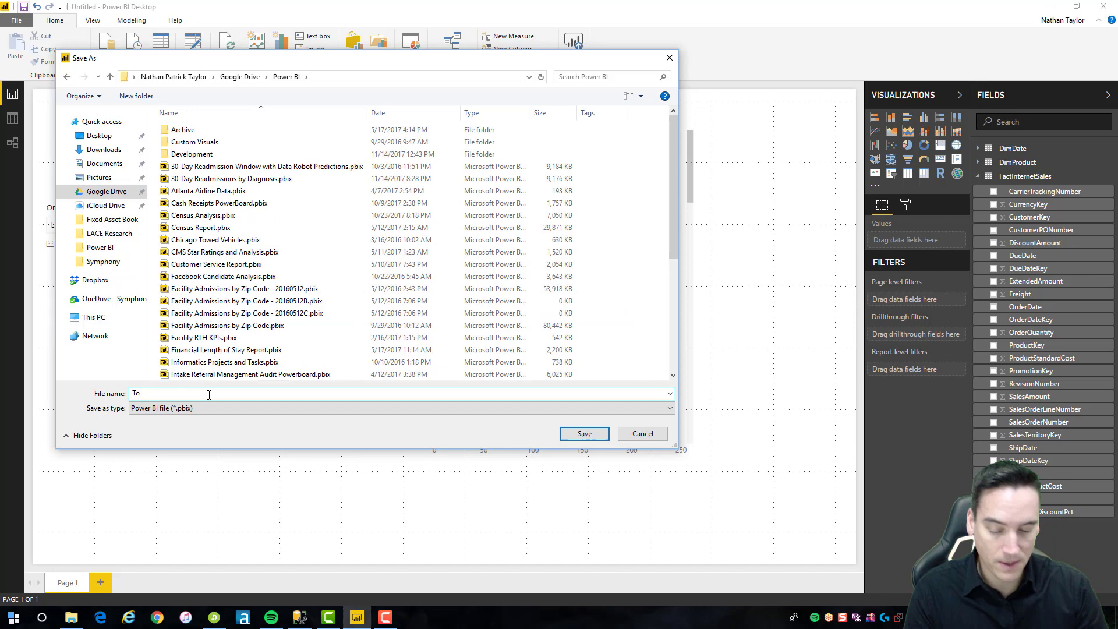
text(ggle Button Exampl)
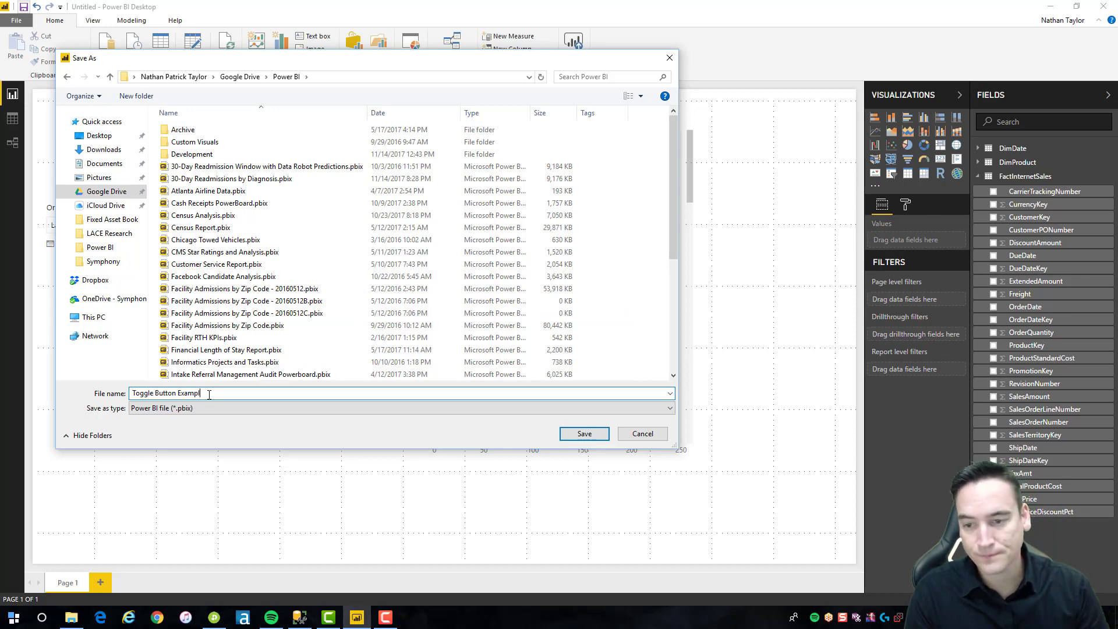
key(Return)
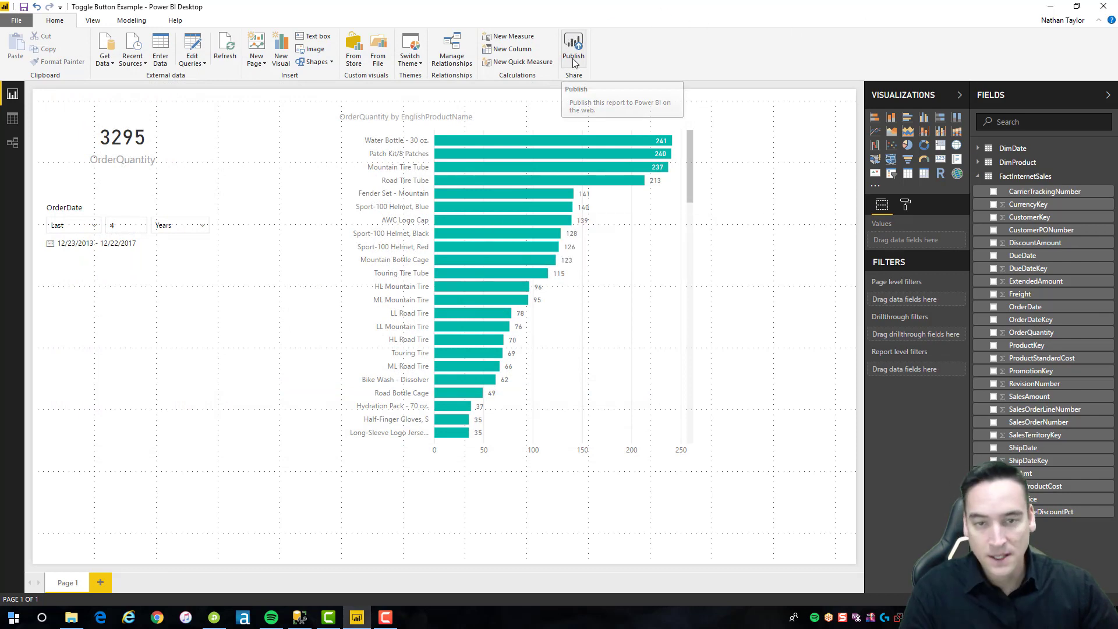
click(572, 45)
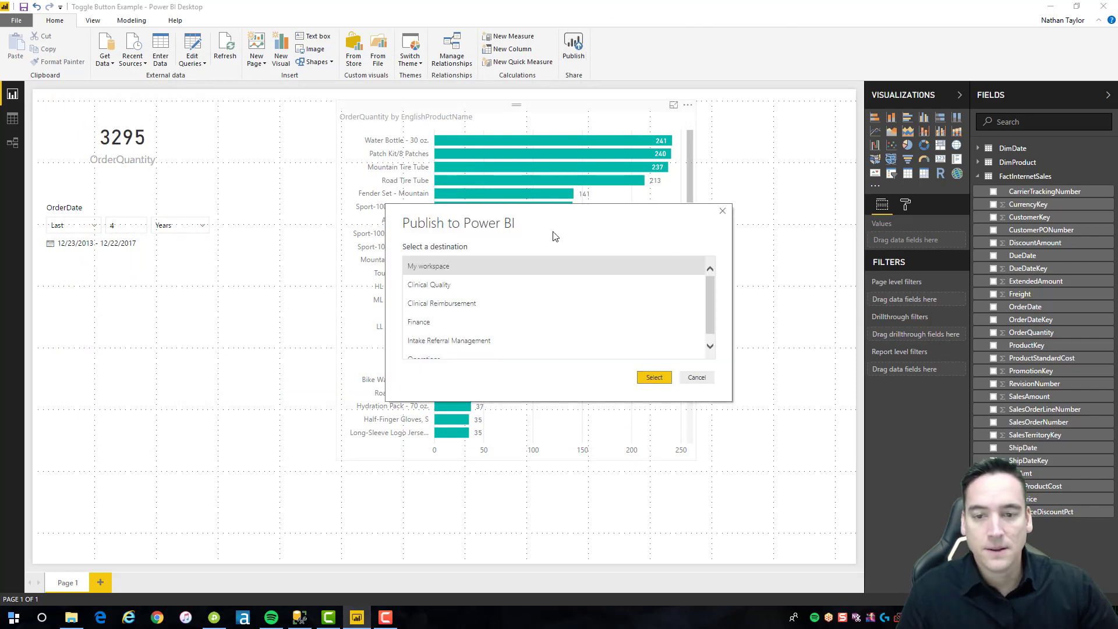
click(654, 378)
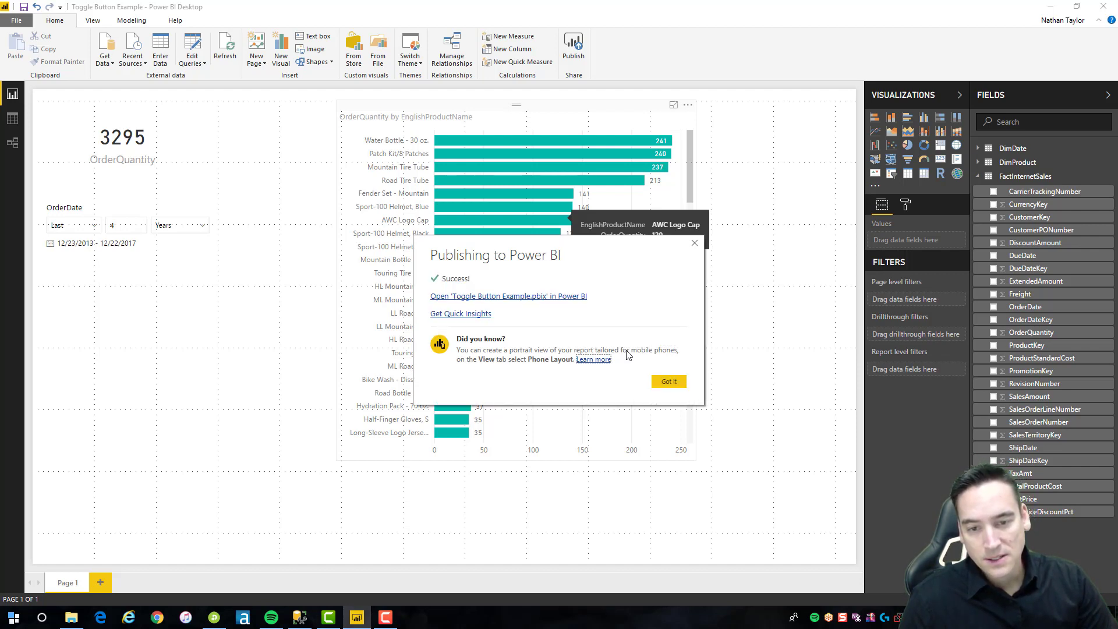
Open the published report online, inspect the OrderDate slicer's options, then return to Desktop.
click(510, 297)
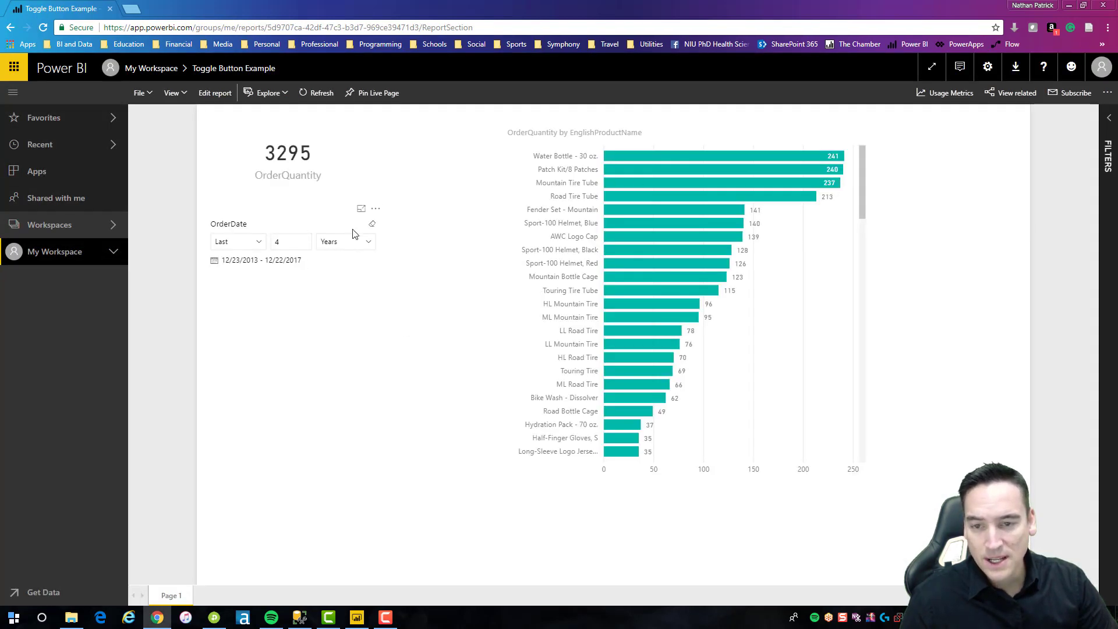
mouse_move(372, 228)
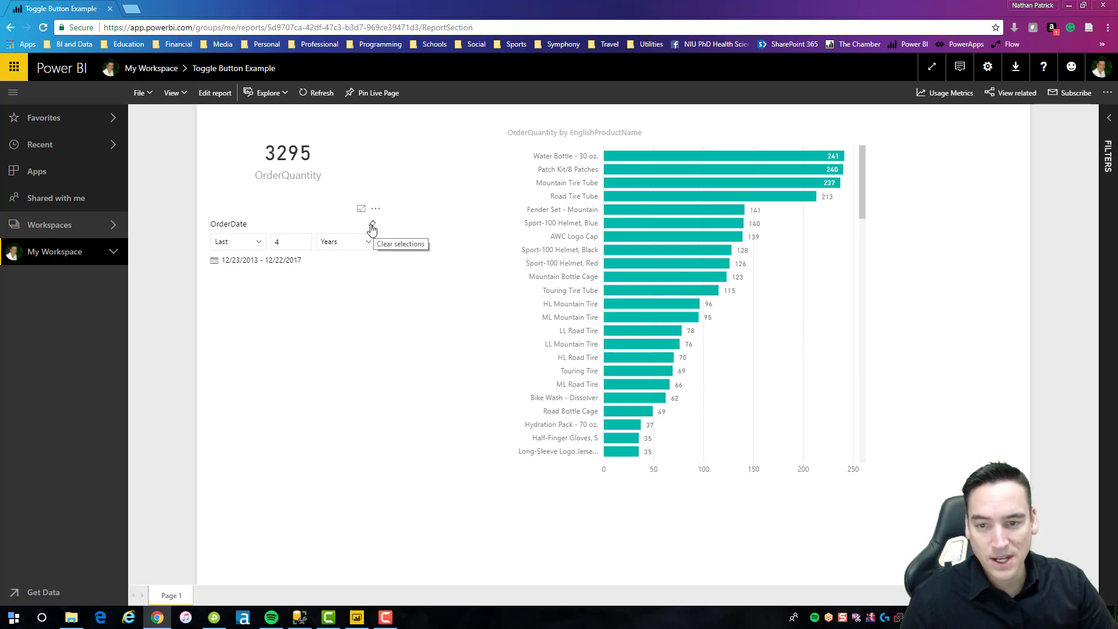
click(376, 208)
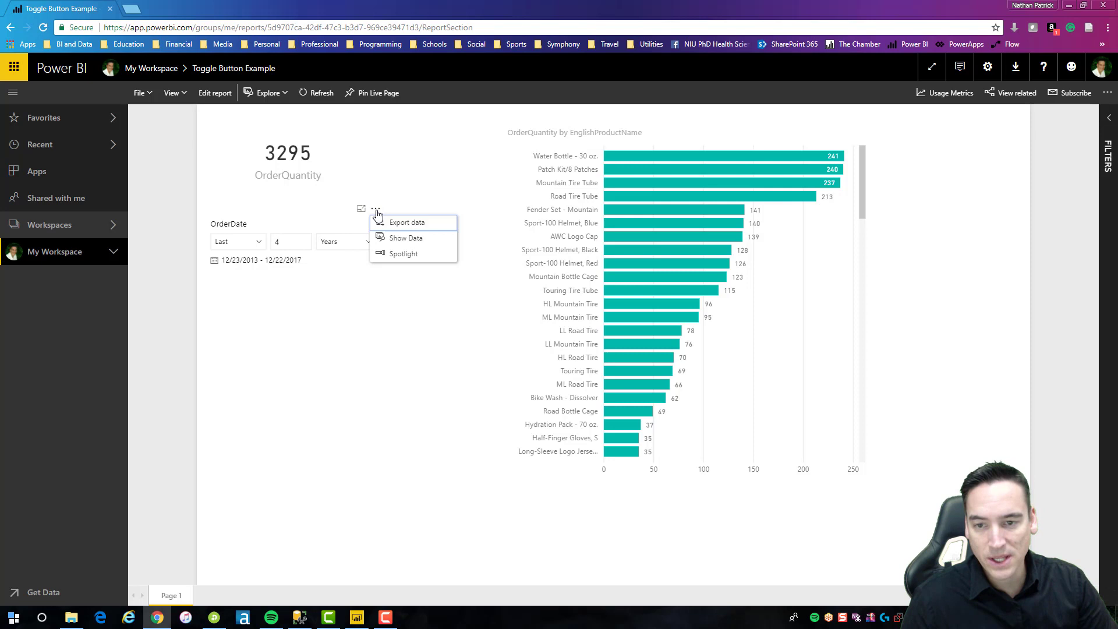
click(428, 328)
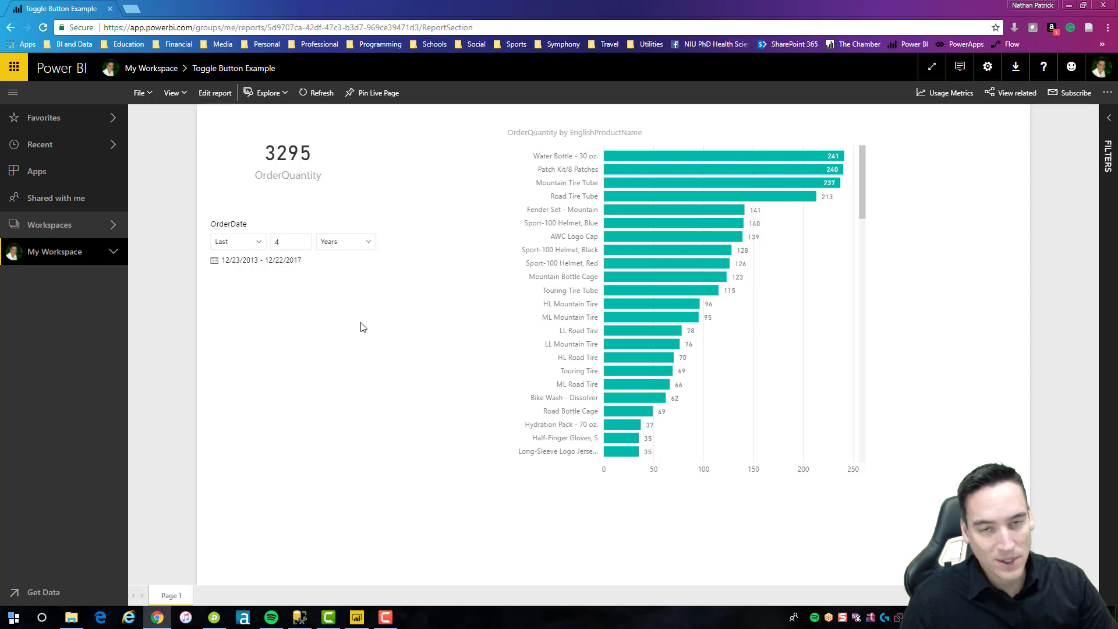
click(357, 618)
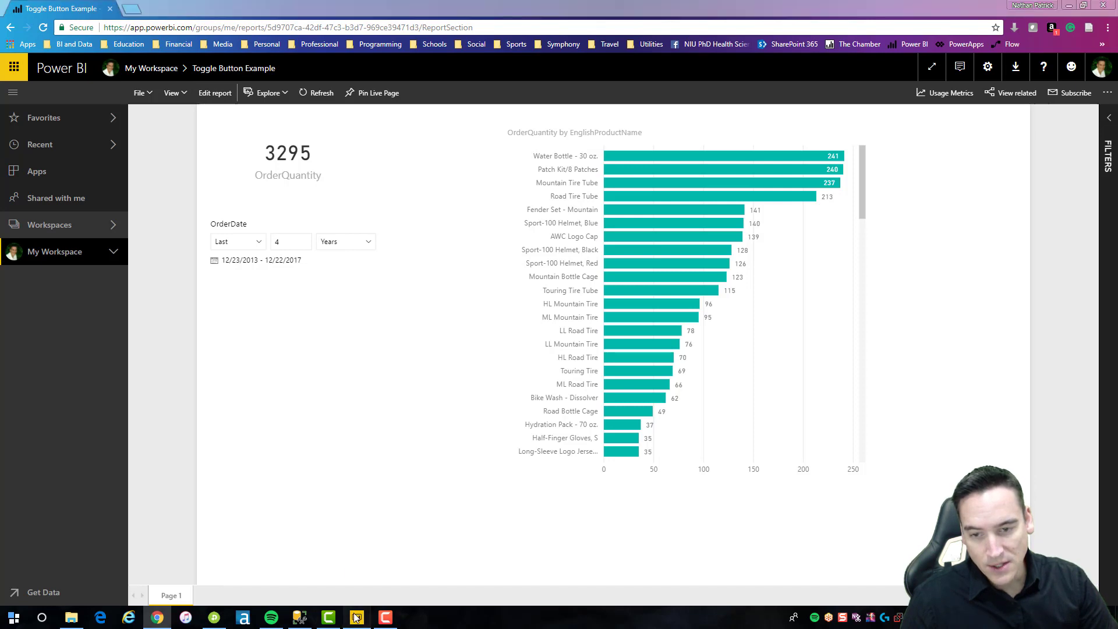
Dismiss the publish message, then move the OrderDate slicer lower and shorten it.
click(668, 382)
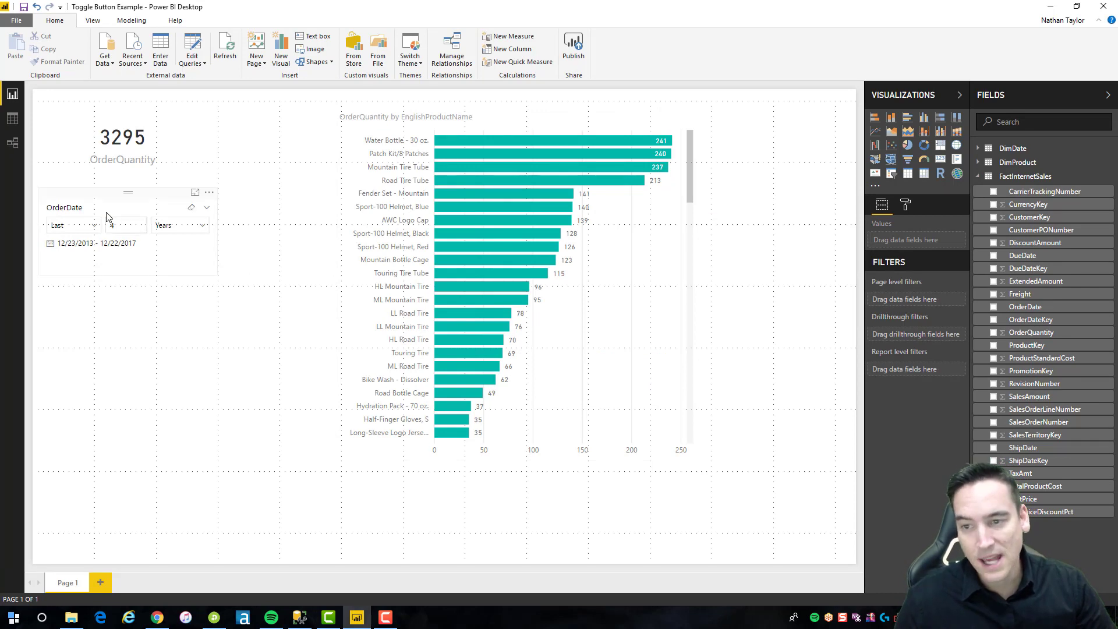
drag(95, 198, 95, 271)
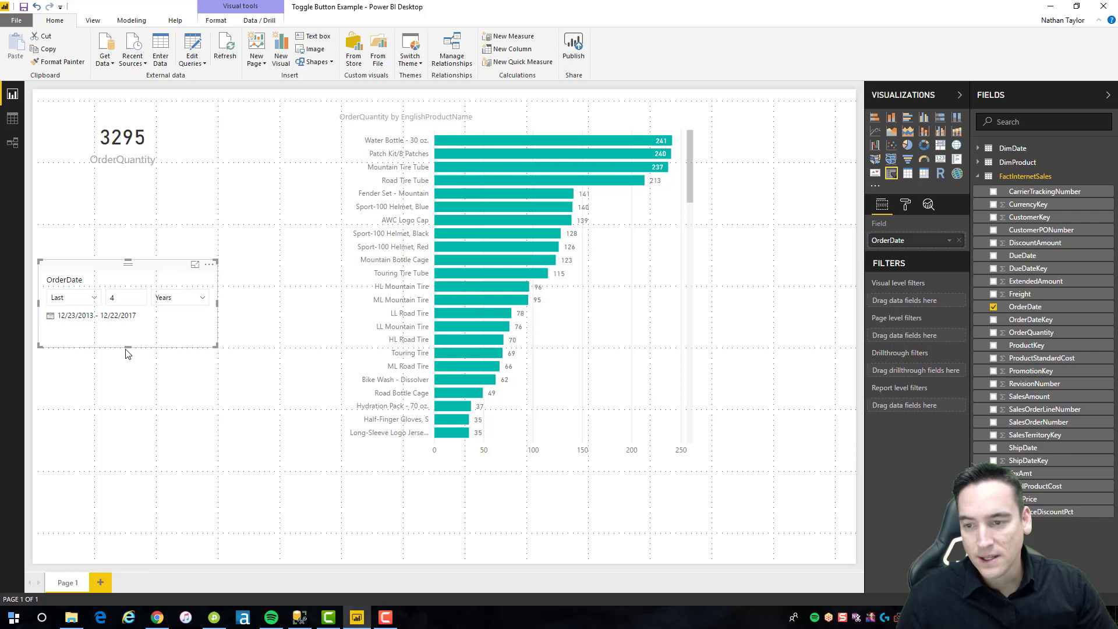
drag(128, 347, 129, 327)
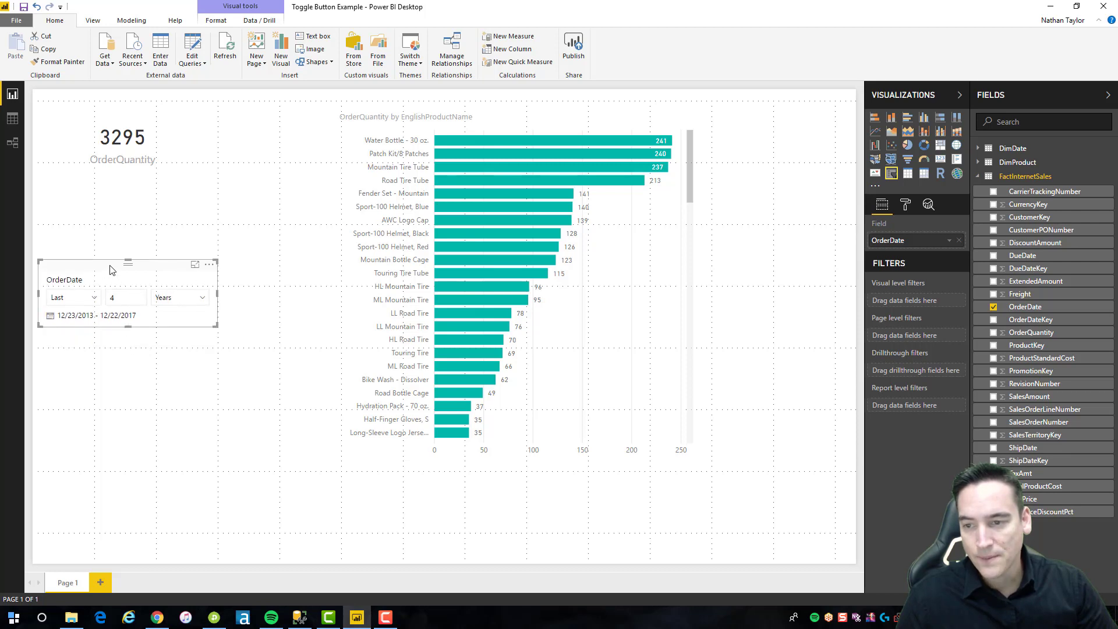
drag(112, 269, 107, 284)
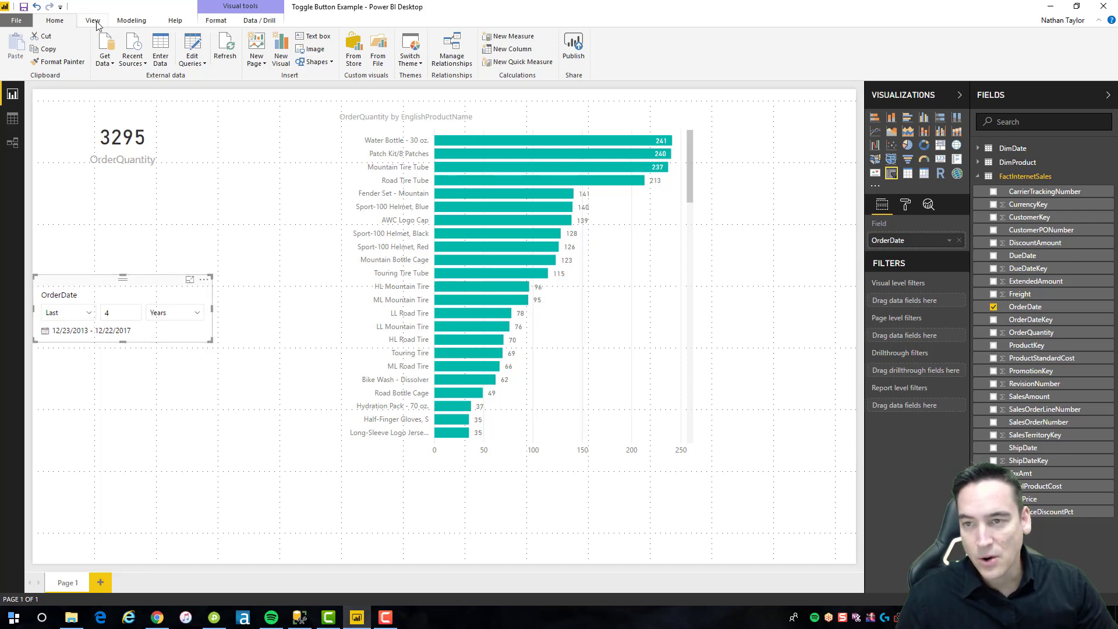
Insert Toggle On.png from Google Drive\Pictures\App Icons, shrunk just below the card.
click(317, 53)
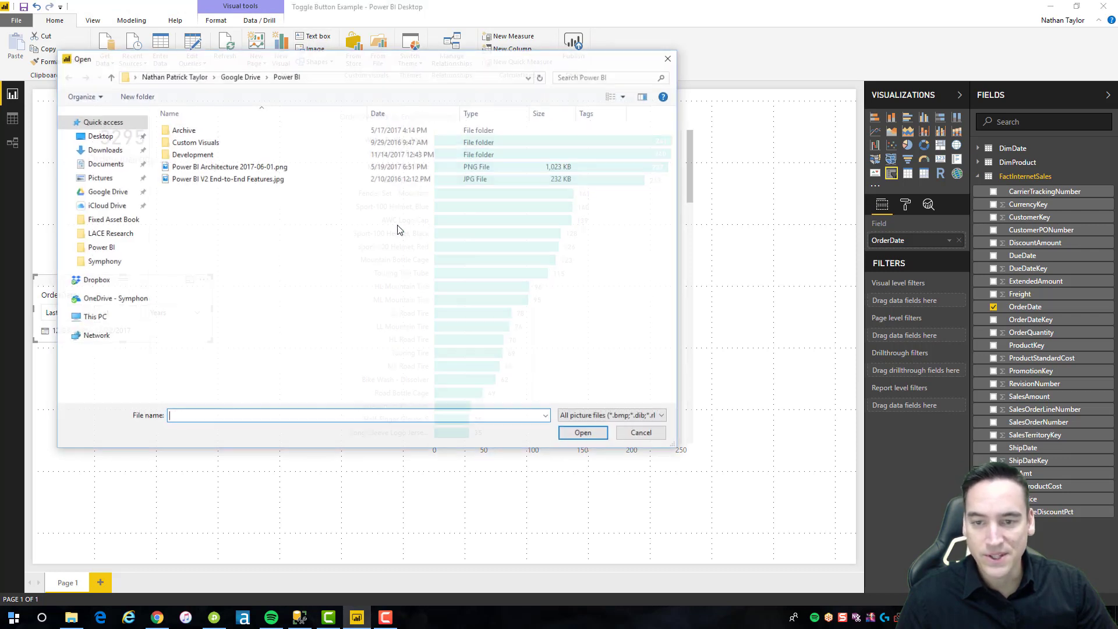
click(116, 192)
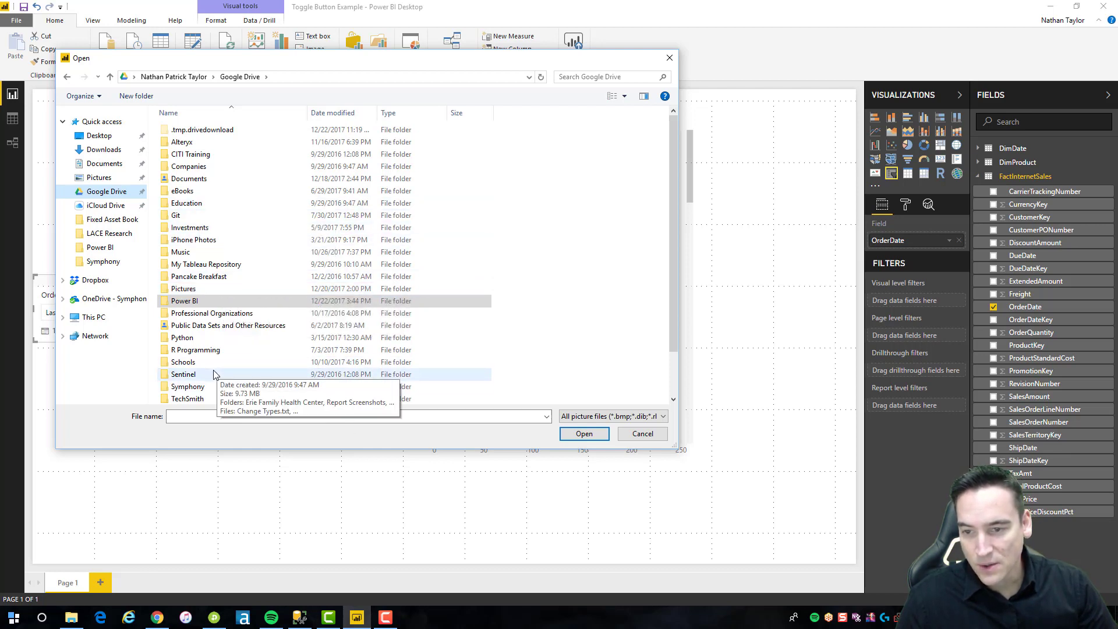
click(198, 290)
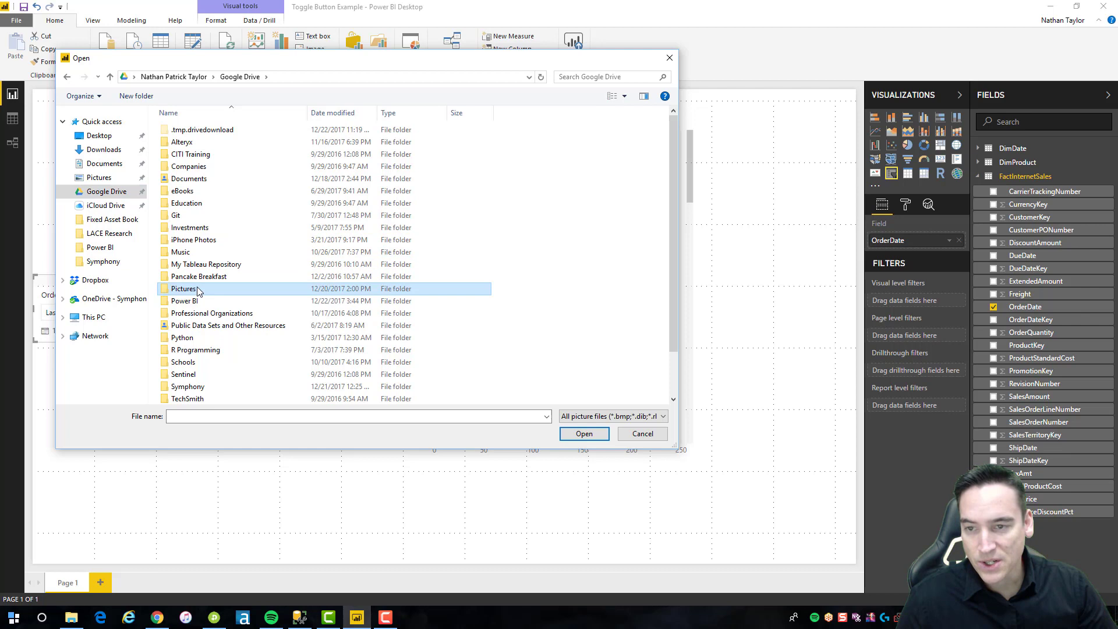
double_click(198, 290)
double_click(192, 153)
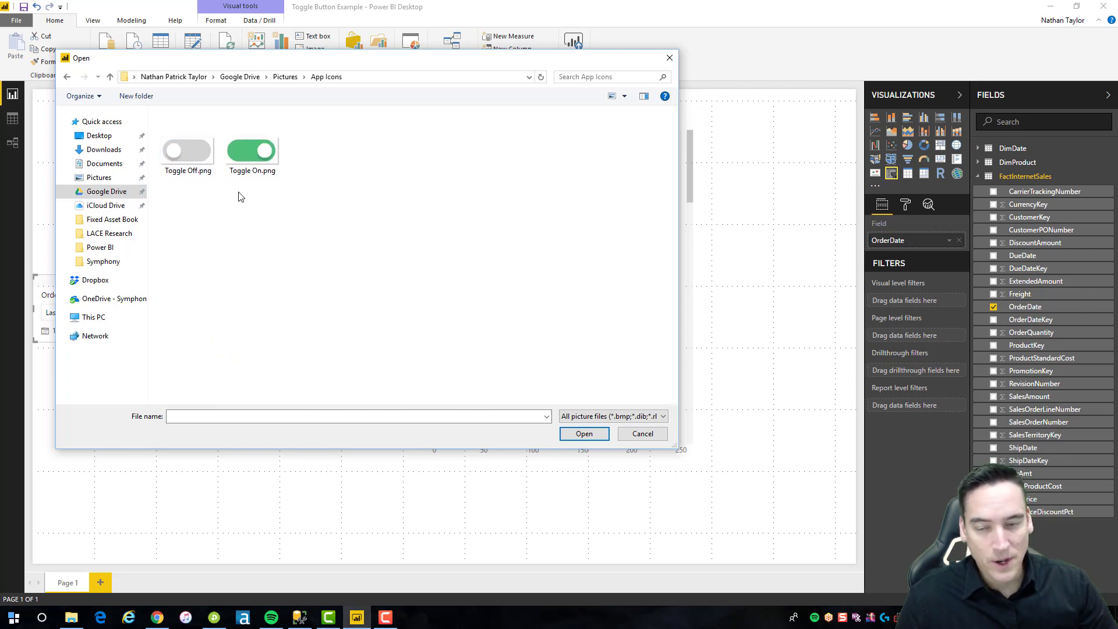
click(248, 159)
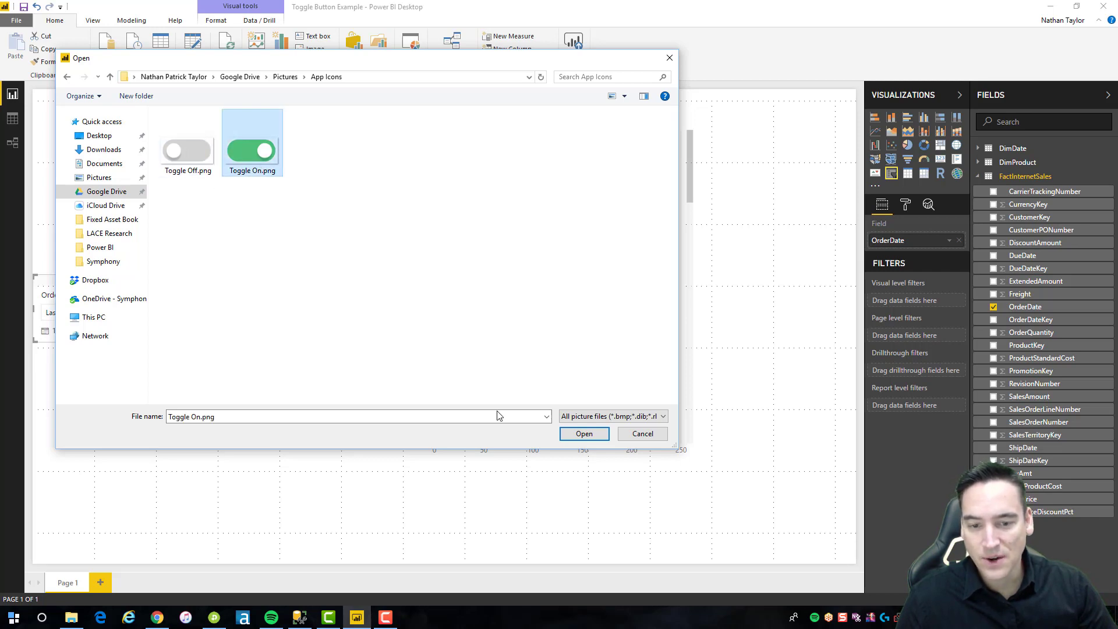
click(583, 433)
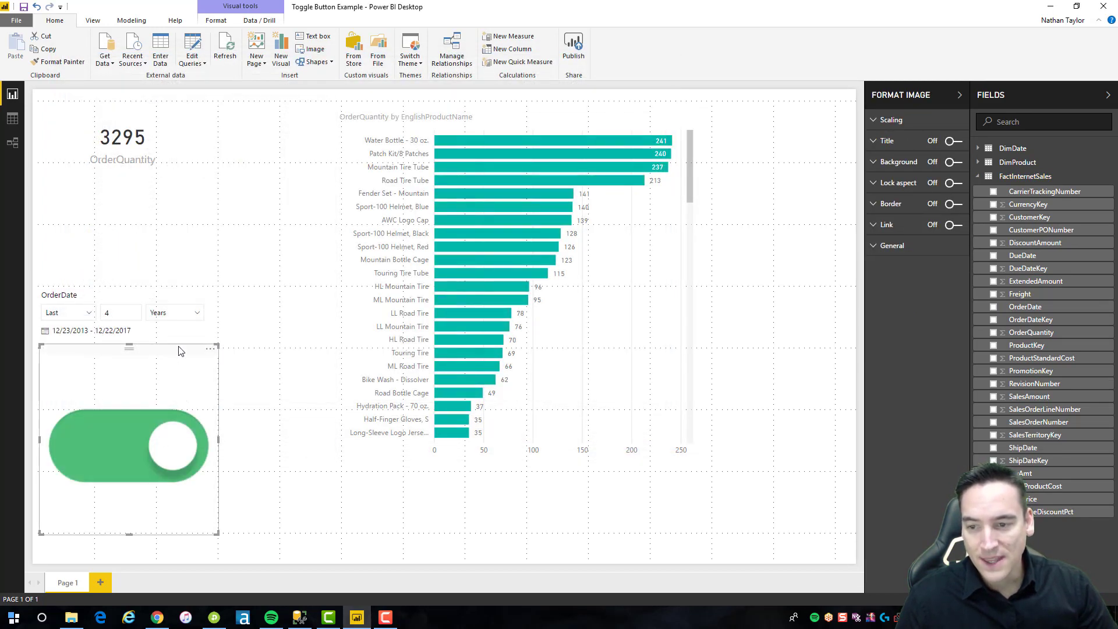
mouse_move(180, 350)
mouse_down()
mouse_move(251, 204)
mouse_move(174, 343)
mouse_move(193, 195)
mouse_up()
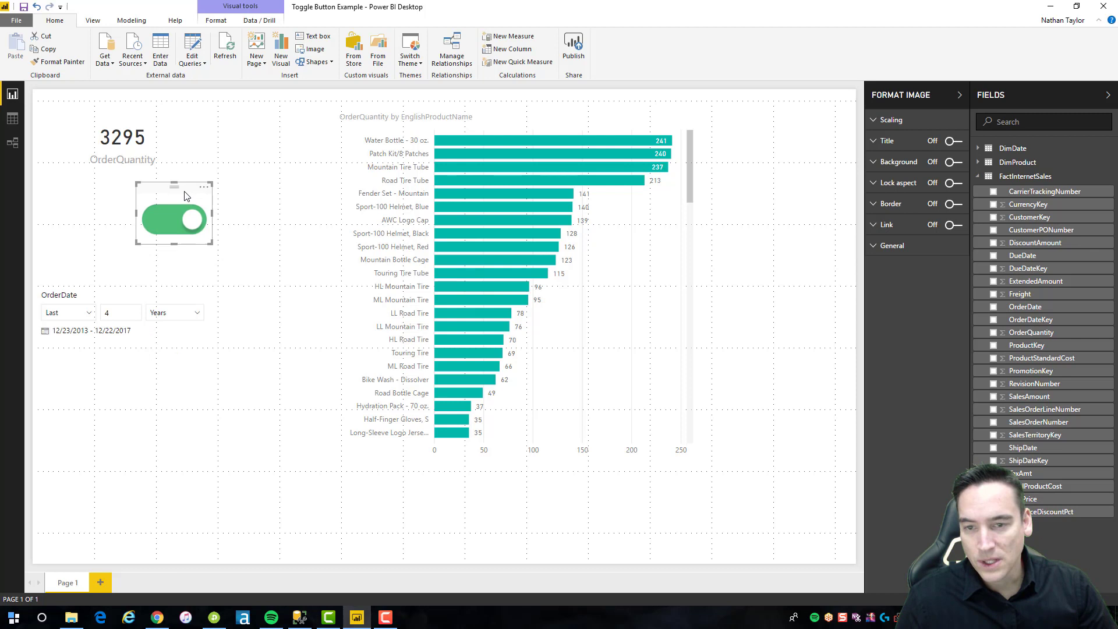
drag(211, 185, 157, 210)
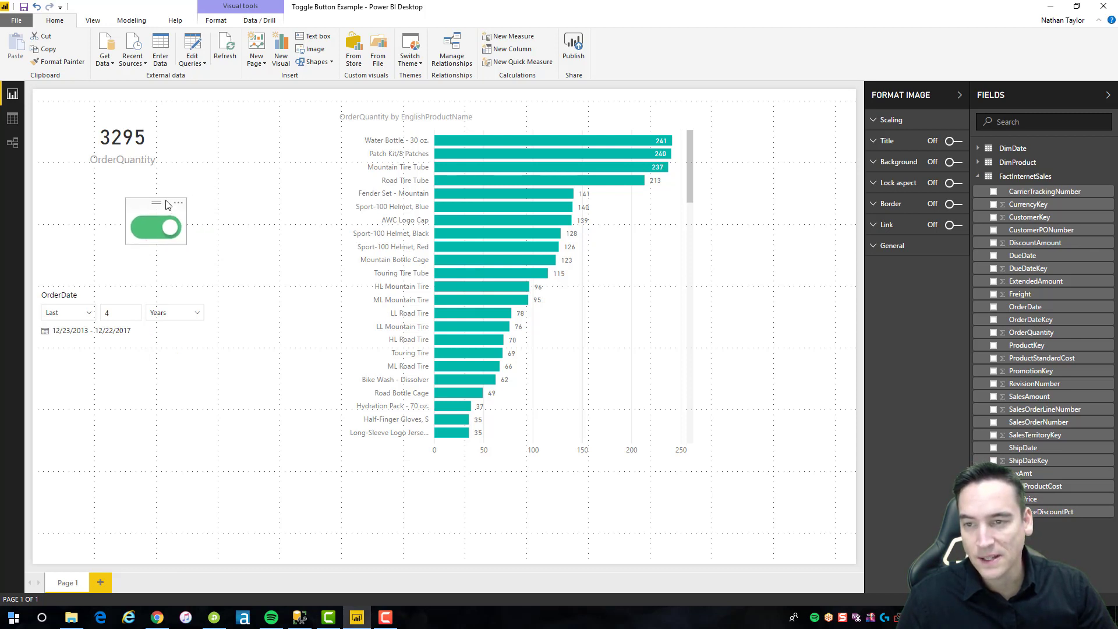
click(299, 51)
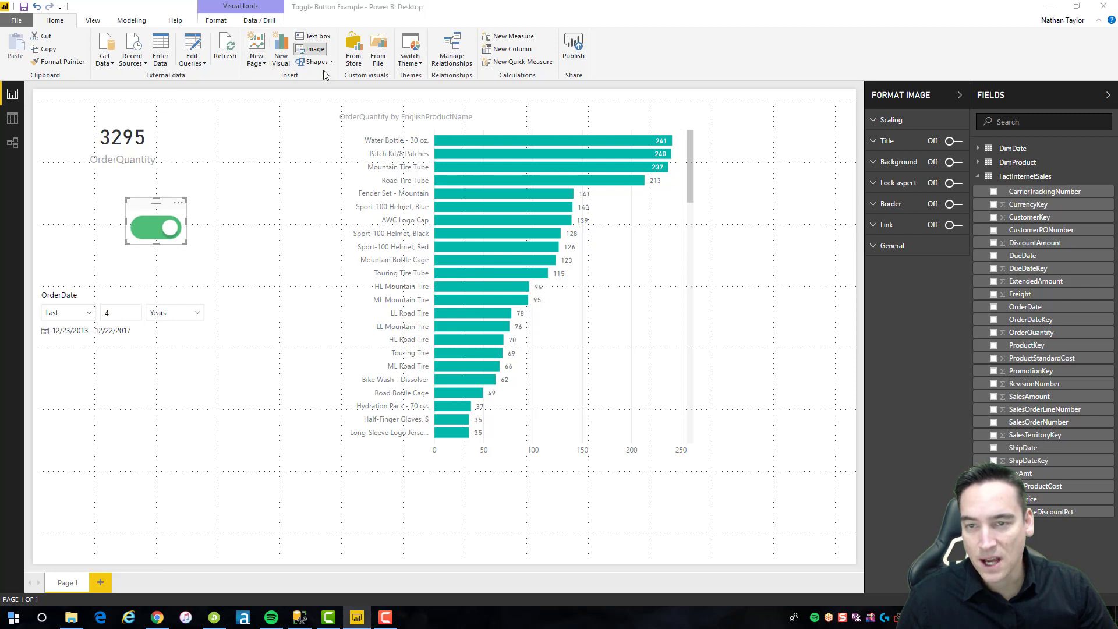
Insert Toggle Off.png and move it up the page.
click(179, 114)
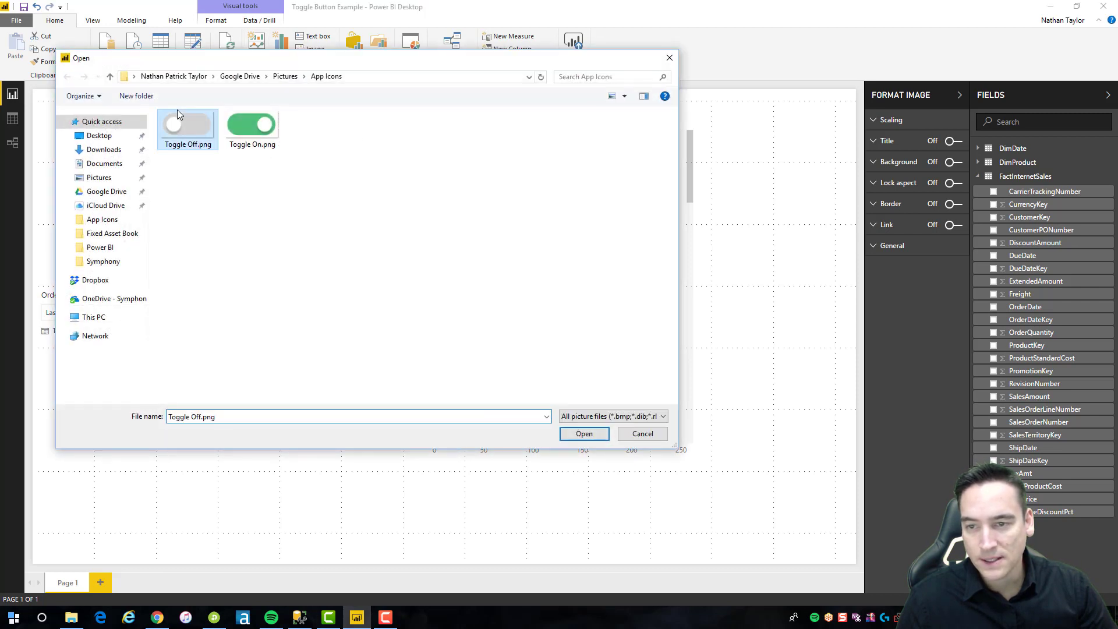
click(583, 433)
mouse_move(214, 295)
mouse_down()
mouse_move(267, 227)
mouse_move(255, 155)
mouse_up()
Set the grey toggle's width to 96 and align it beside the green toggle.
click(134, 211)
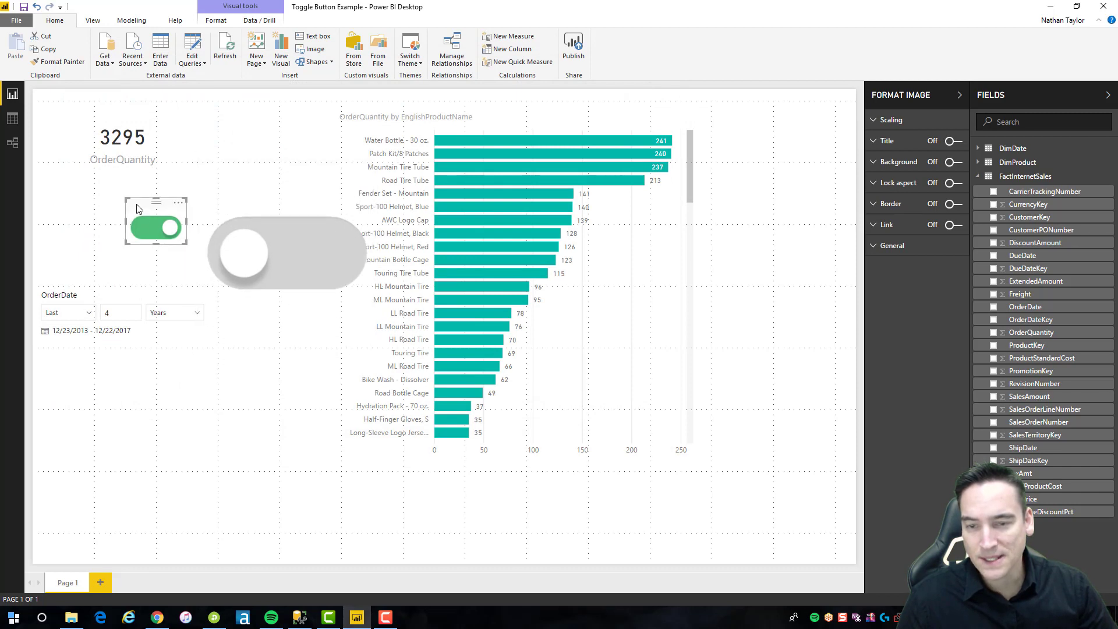
click(893, 245)
mouse_move(383, 241)
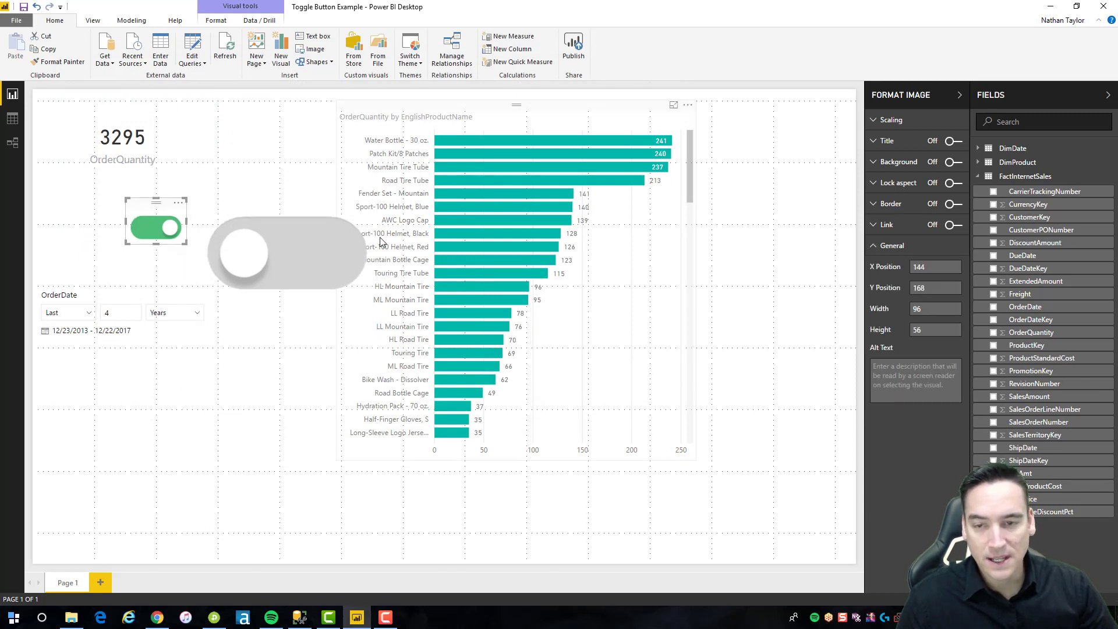
click(308, 265)
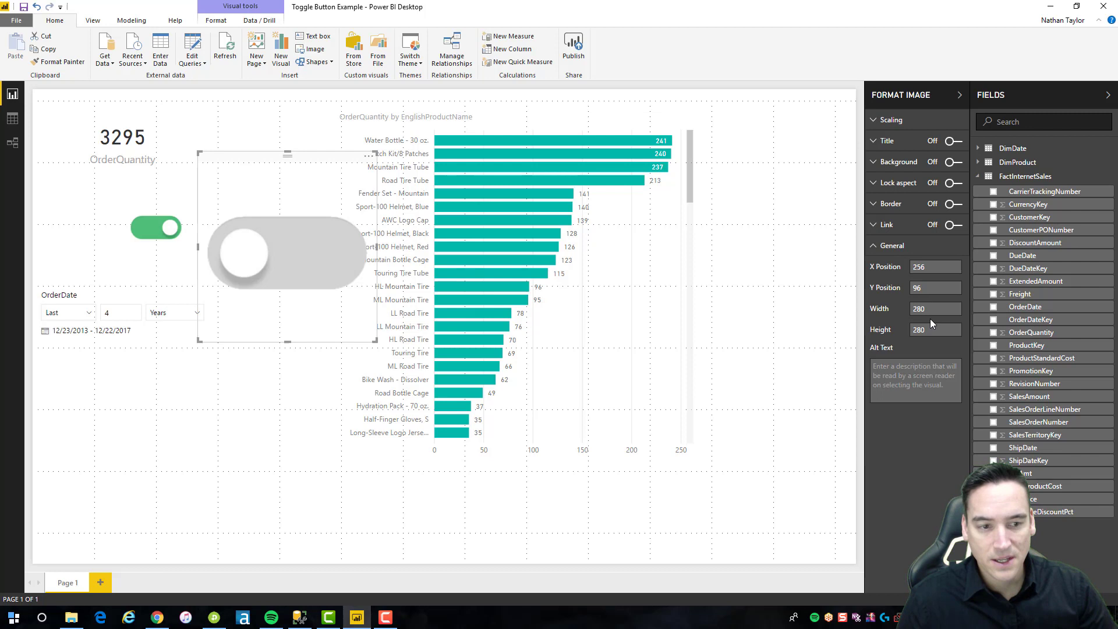
text(96)
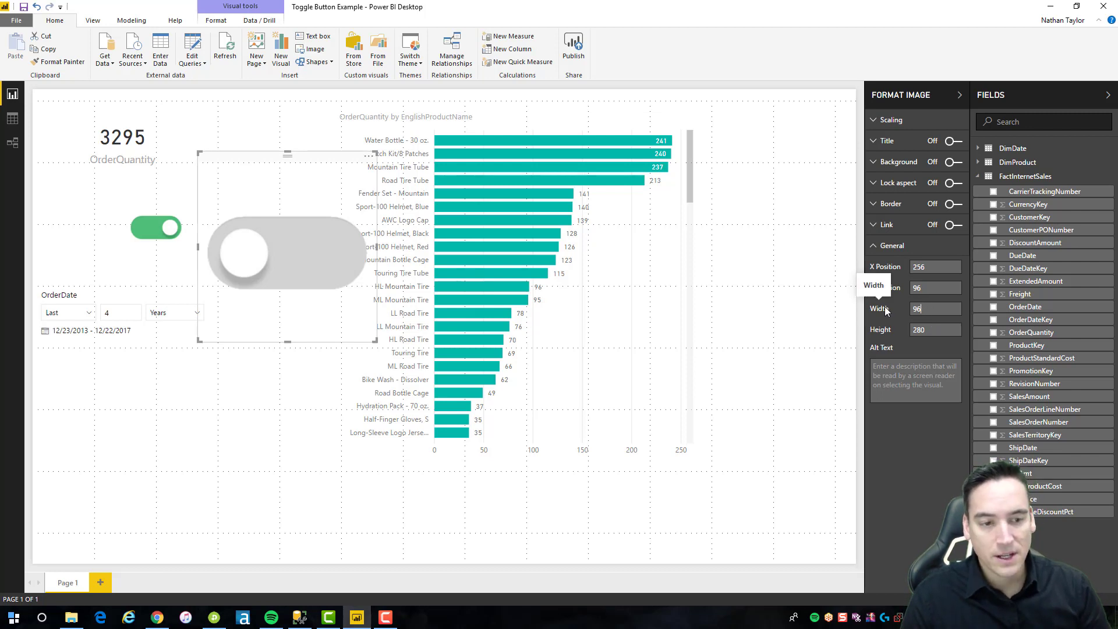
key(Tab)
text(56)
key(Tab)
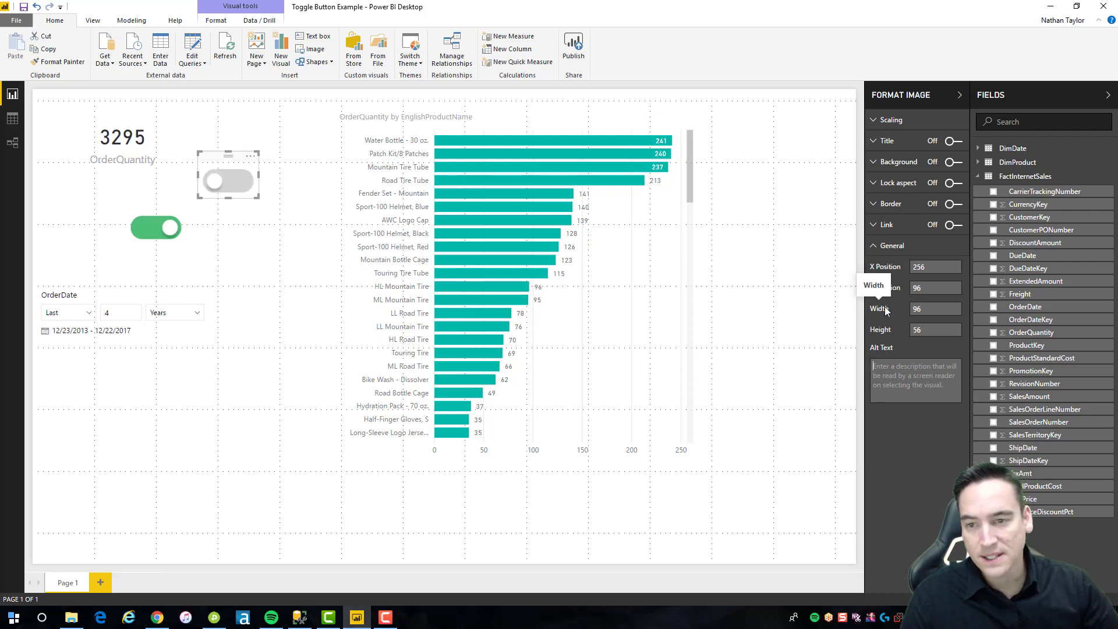
drag(212, 170, 216, 216)
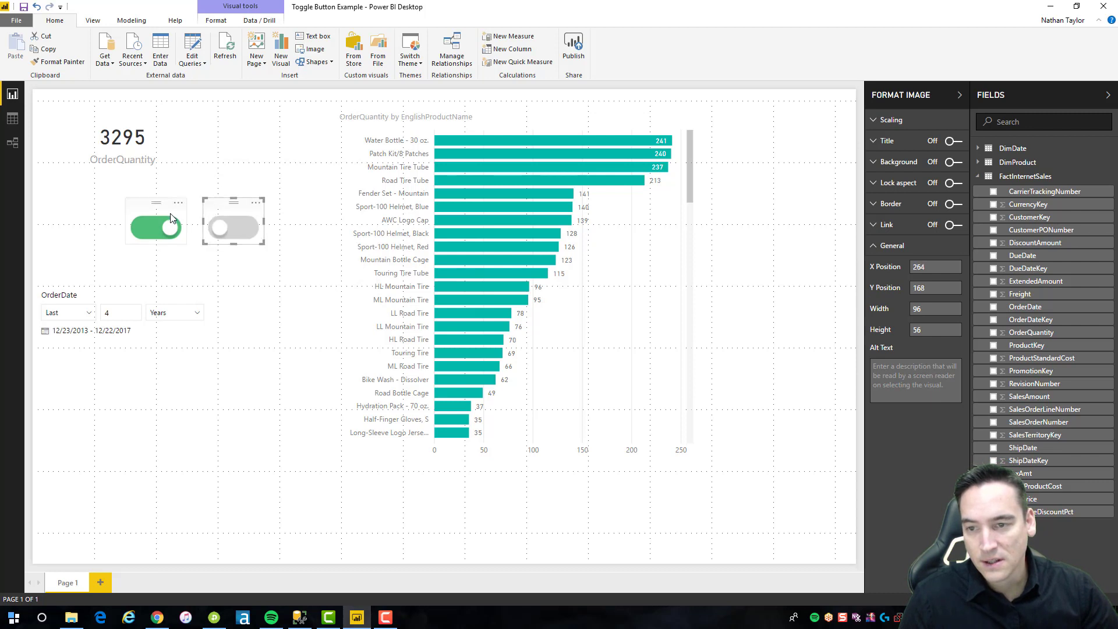
click(146, 208)
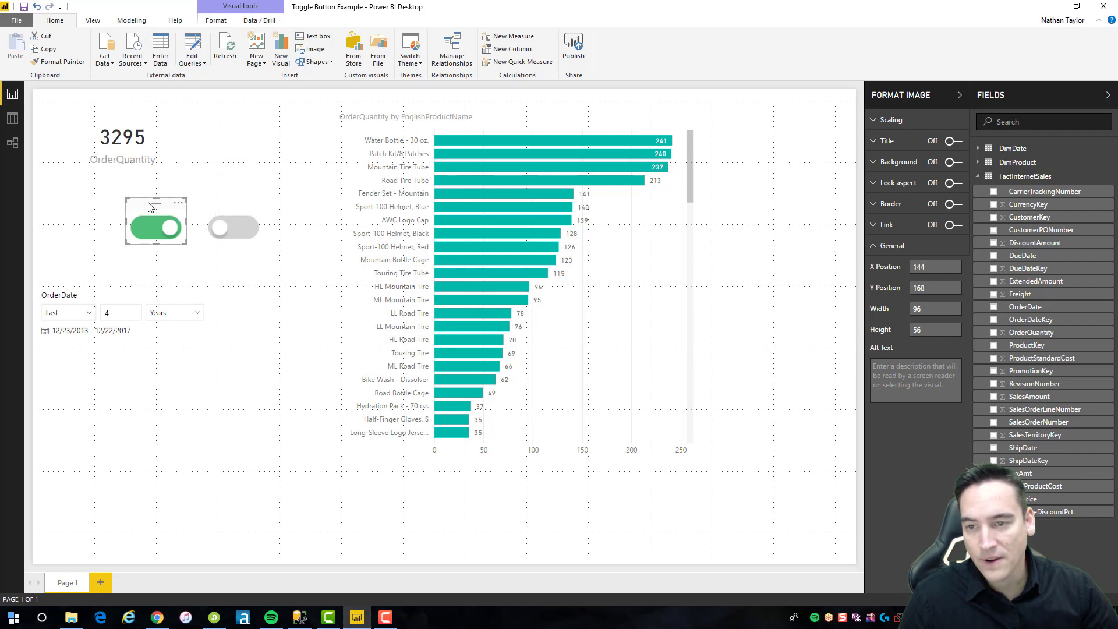
mouse_move(220, 204)
mouse_down()
mouse_move(154, 203)
mouse_move(220, 208)
mouse_up()
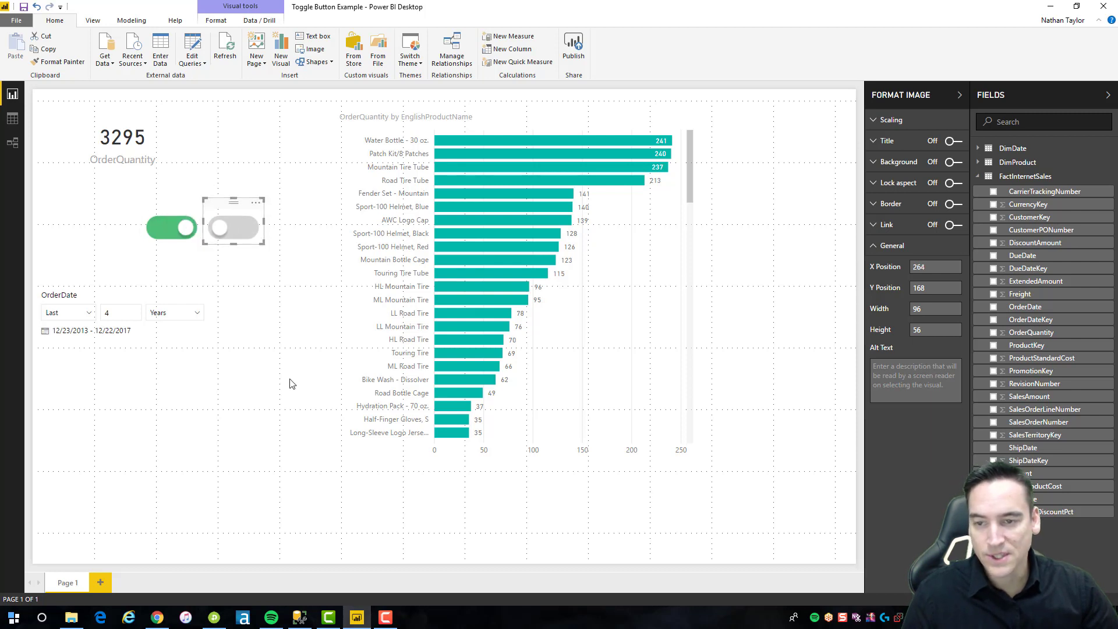
click(260, 317)
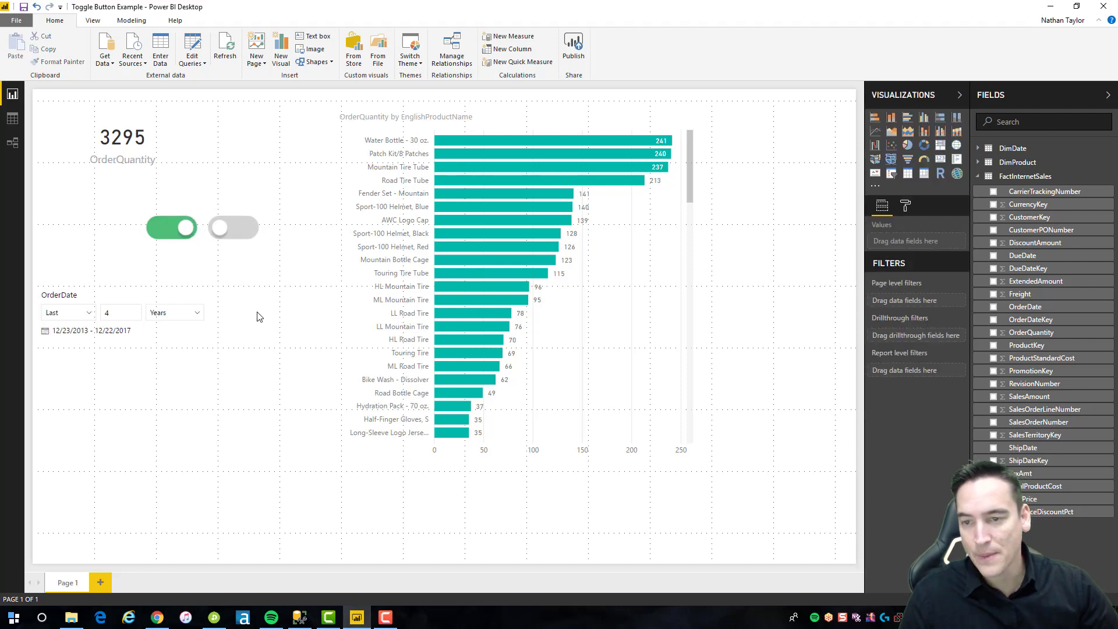
Add a 'Relative Date Filter' text box, bold in Segoe UI, sized to fit the label.
click(315, 36)
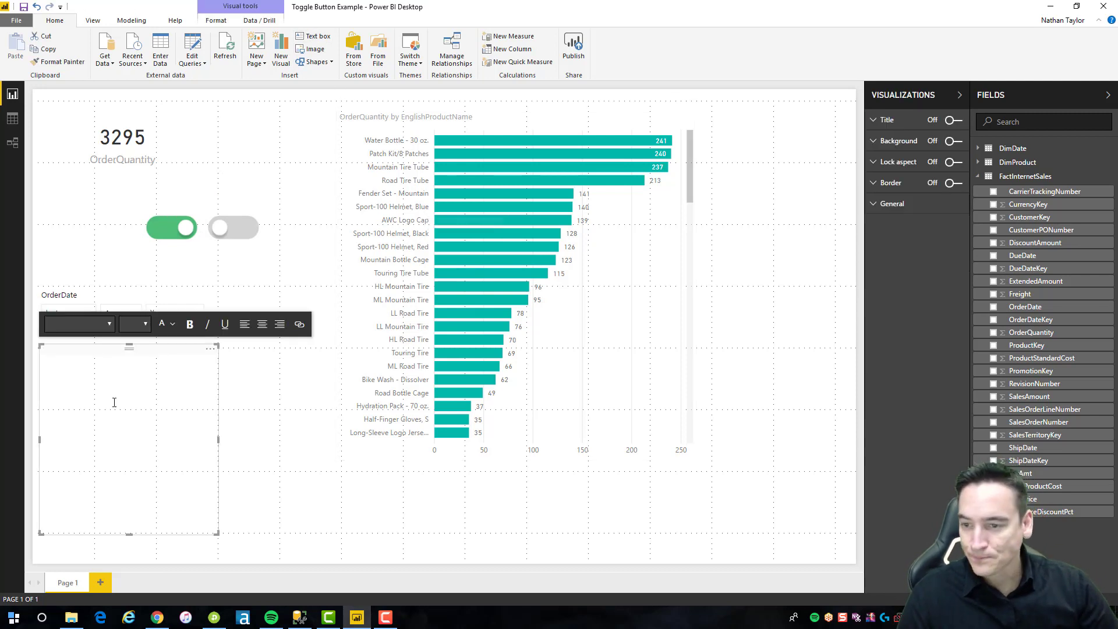
text(Re)
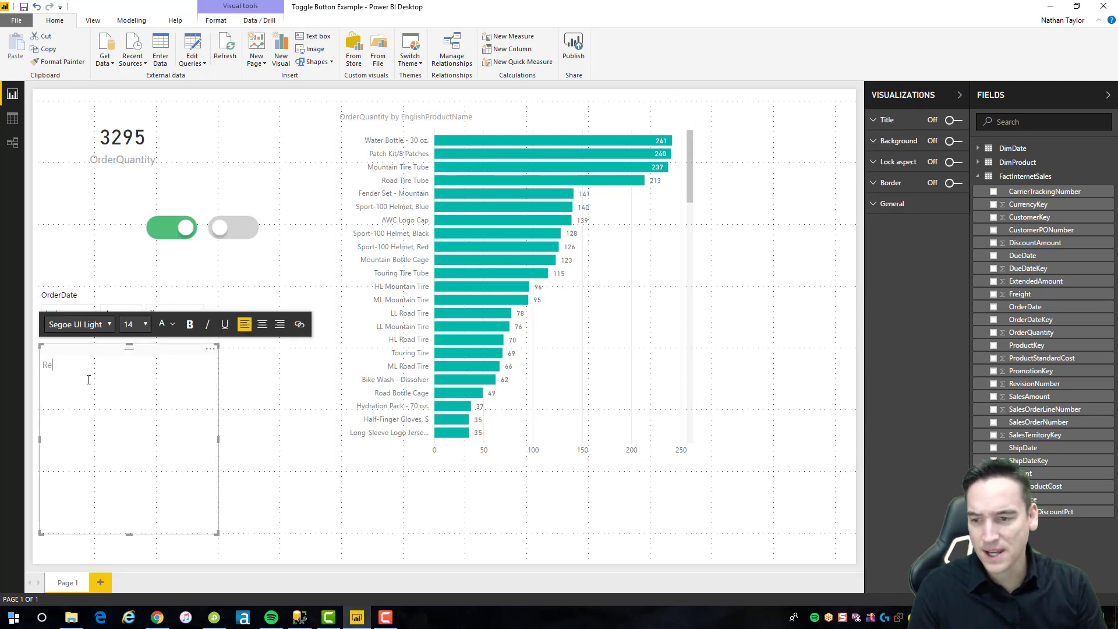
text(lative Date)
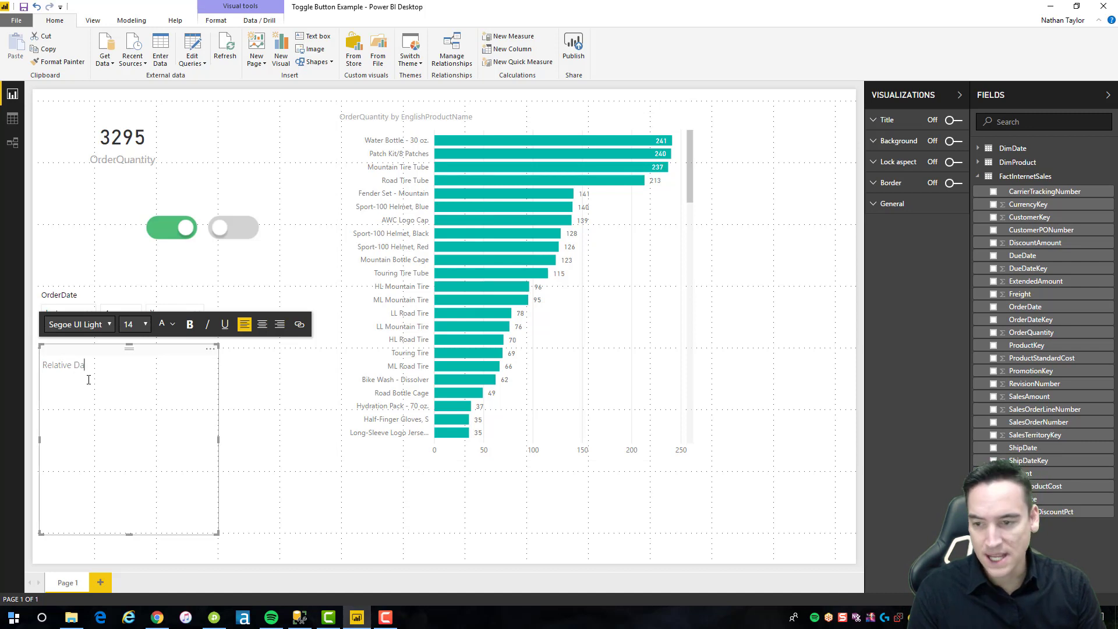
text( Fil)
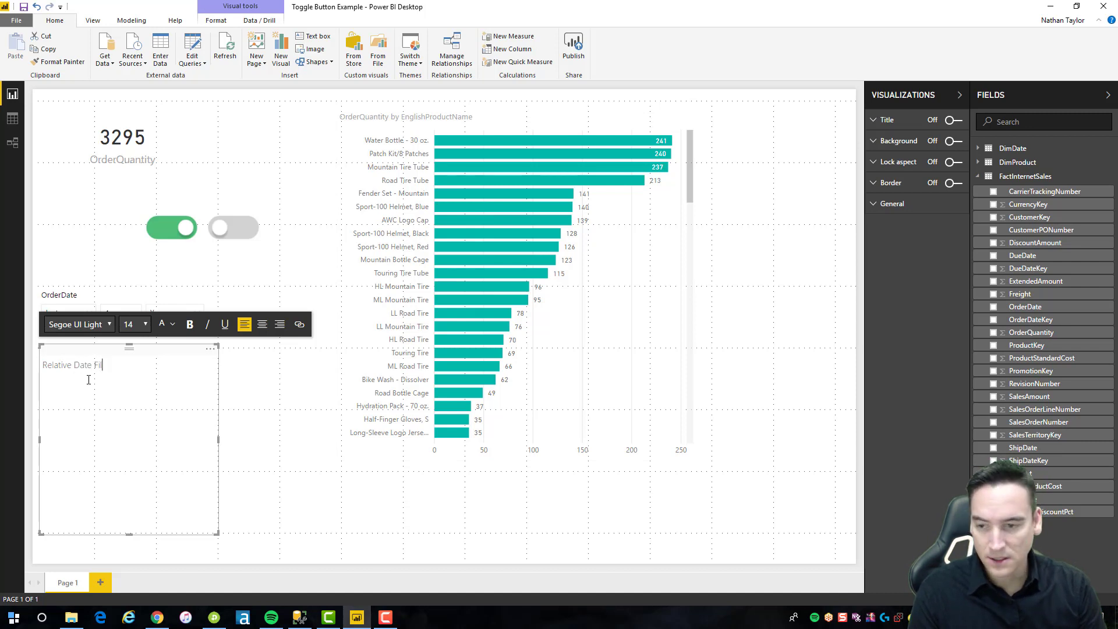
text(ter:)
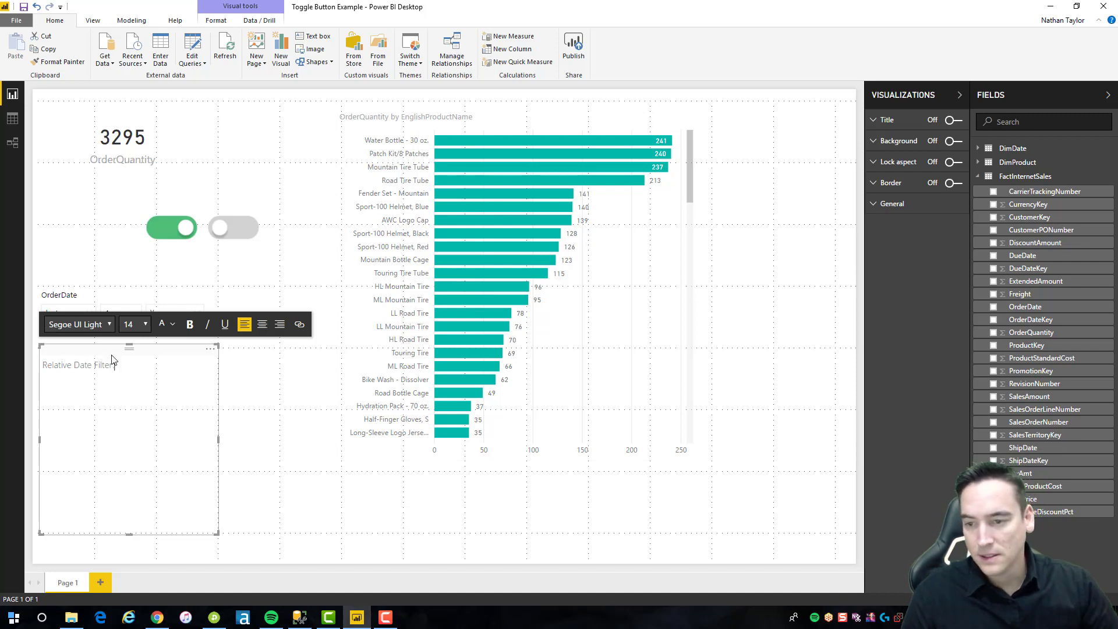
drag(123, 367, 42, 365)
click(190, 324)
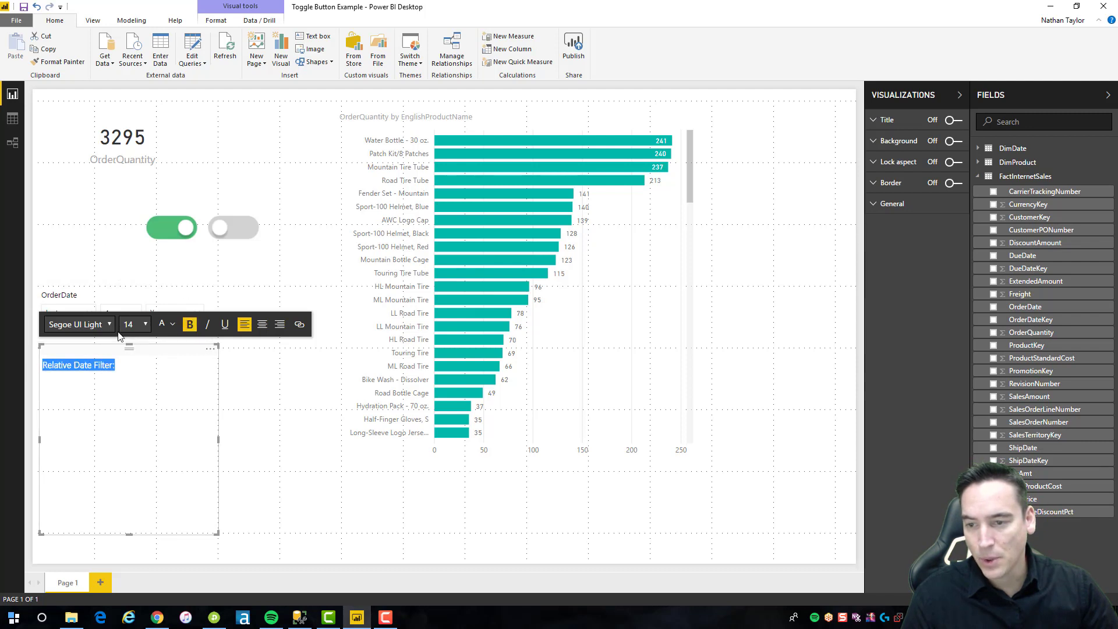
click(109, 325)
click(86, 505)
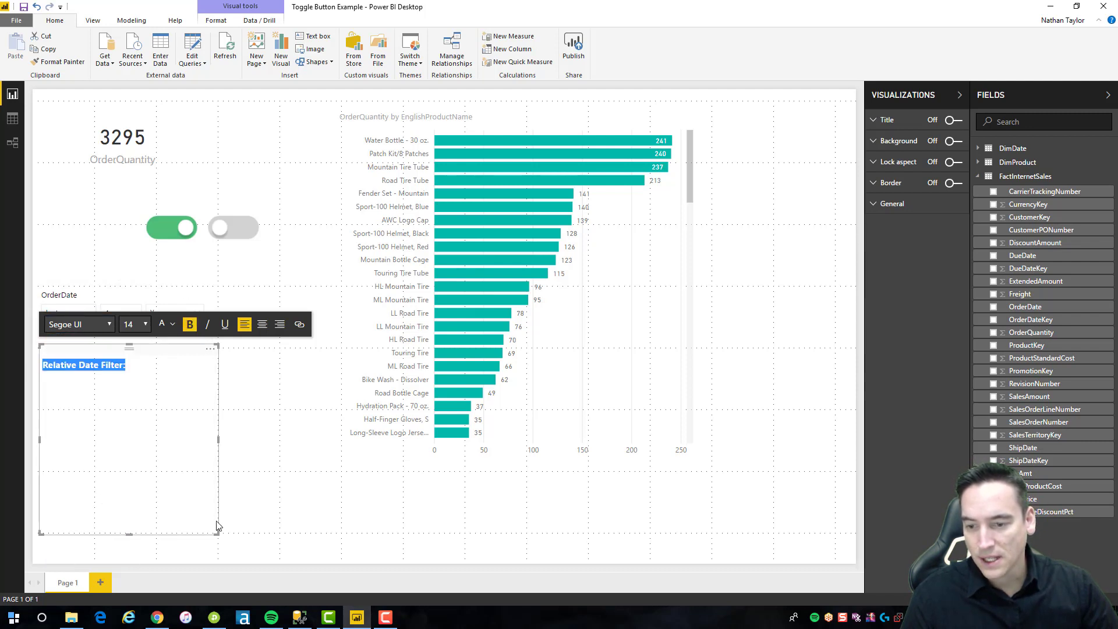
drag(215, 531, 142, 378)
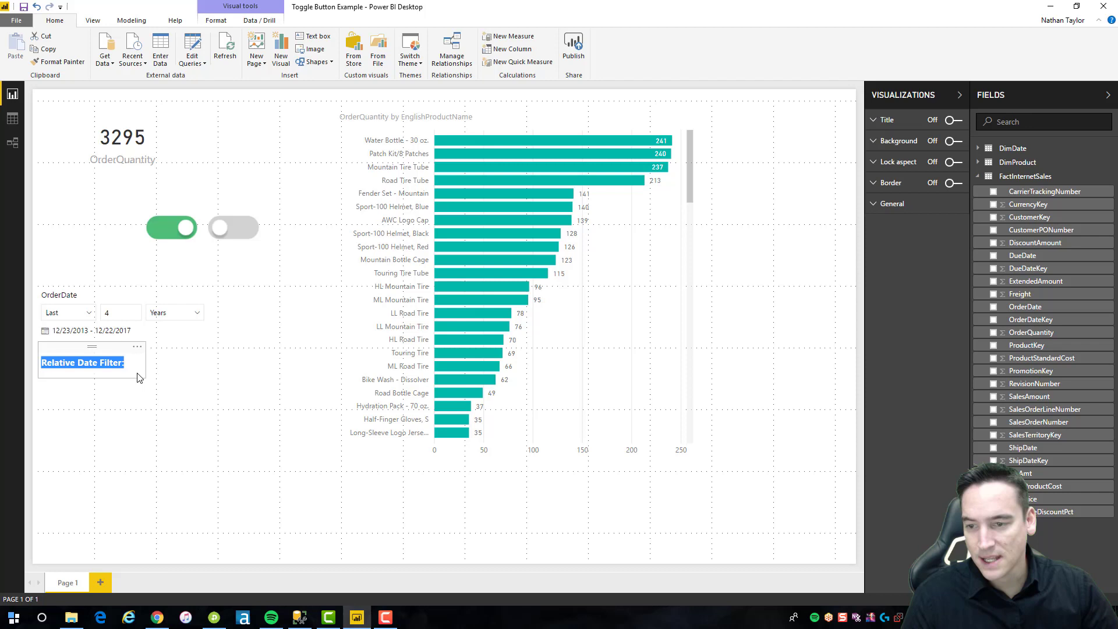
click(163, 377)
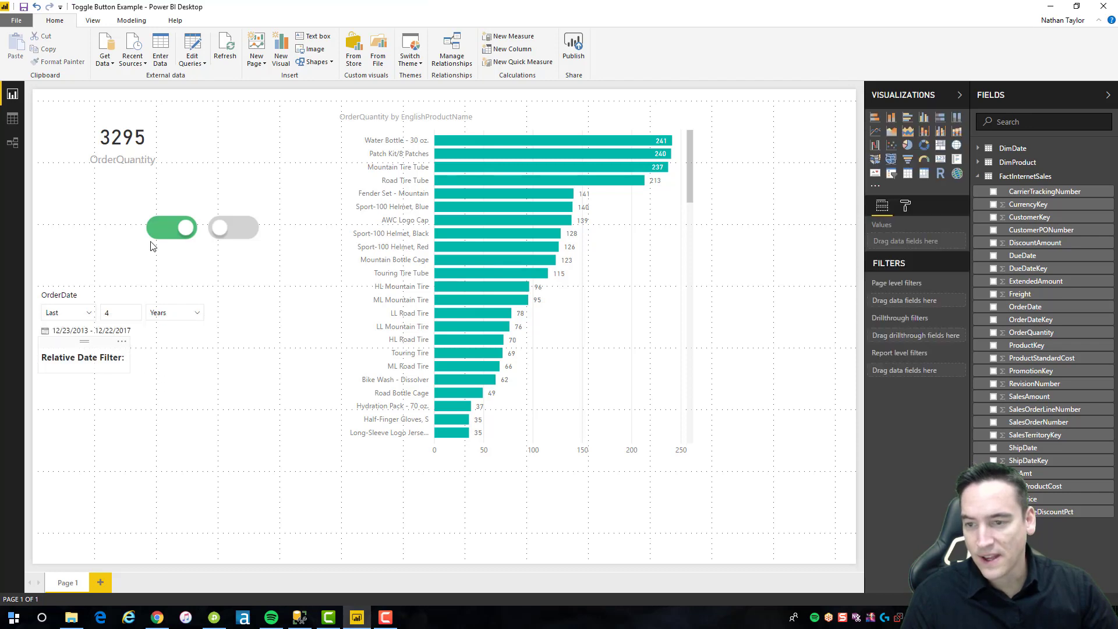
Move the label beside the toggle images and shift the OrderDate slicer up beneath it.
drag(111, 344, 116, 215)
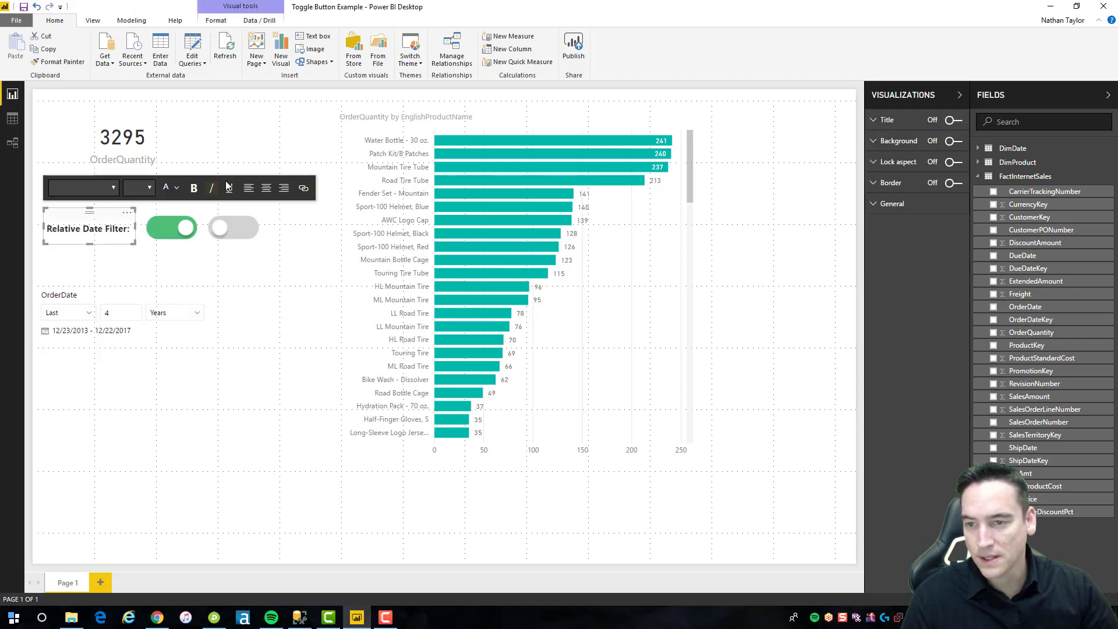
click(292, 273)
drag(87, 282, 88, 260)
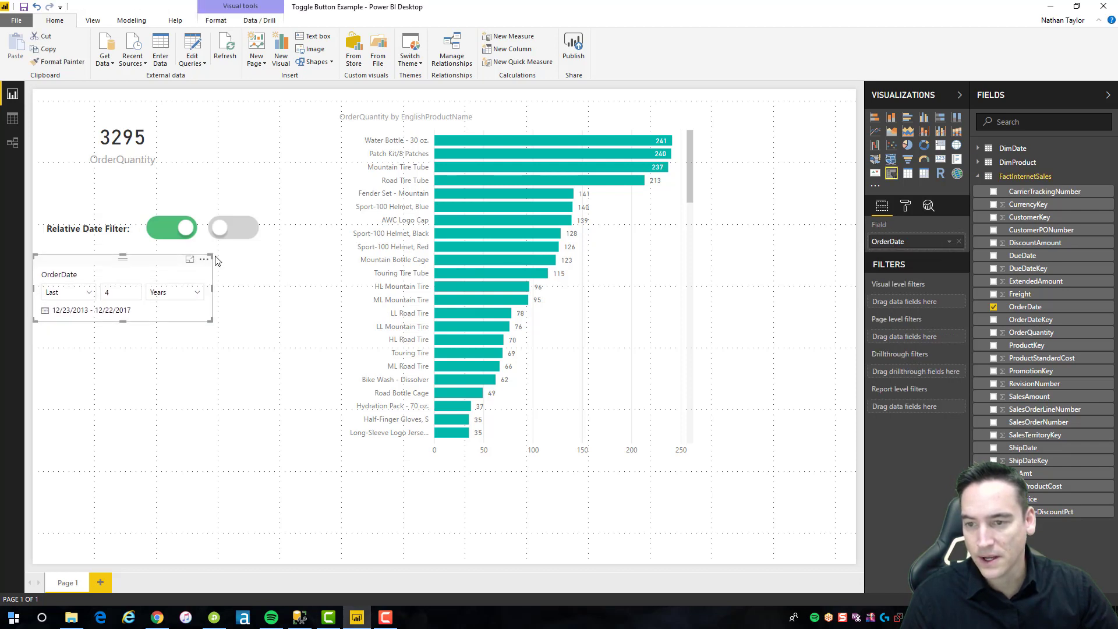
click(291, 279)
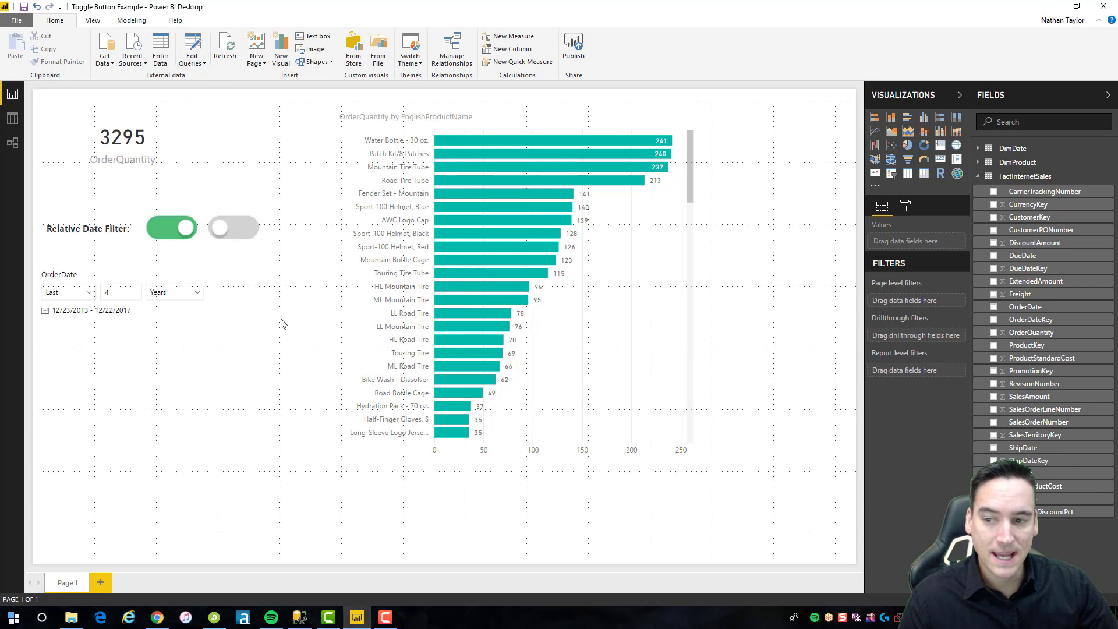
Duplicate the OrderDate slicer below the original and make the copy a Between slider (12/29/2010–1/28/2014).
mouse_move(122, 288)
click(94, 264)
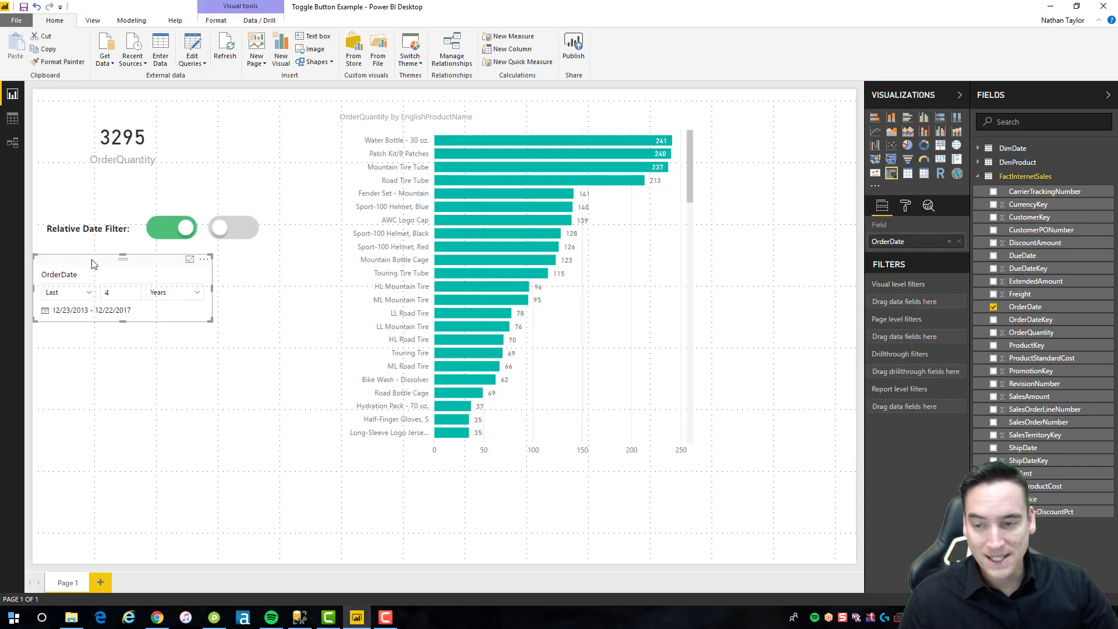
key(ctrl+c)
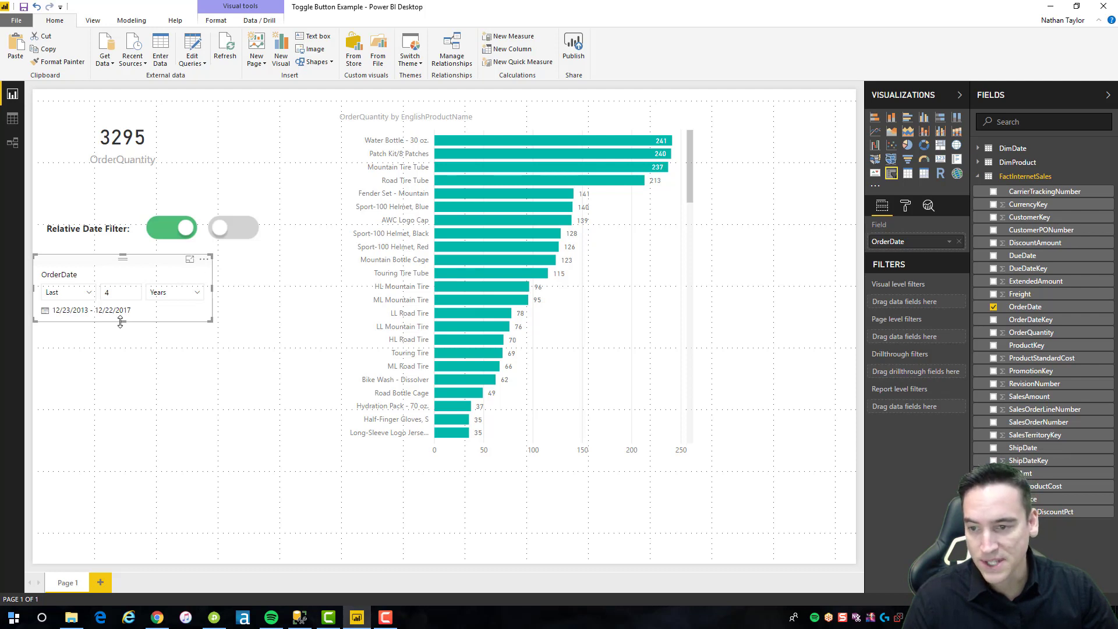
key(ctrl+v)
mouse_move(98, 272)
mouse_down()
mouse_move(103, 333)
mouse_move(86, 332)
mouse_up()
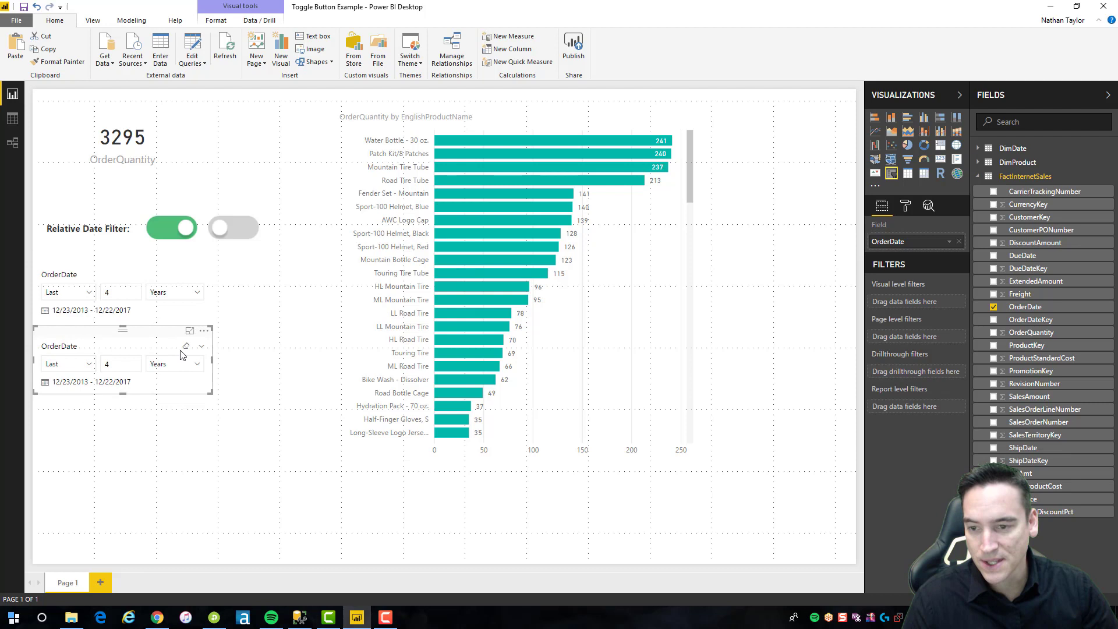
click(202, 347)
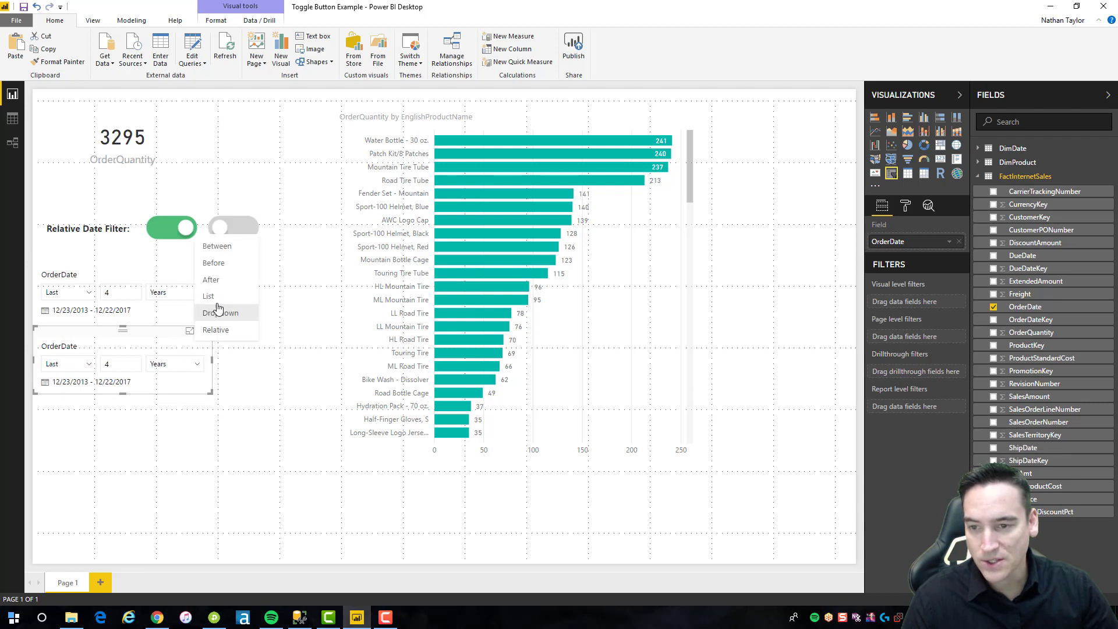
click(221, 248)
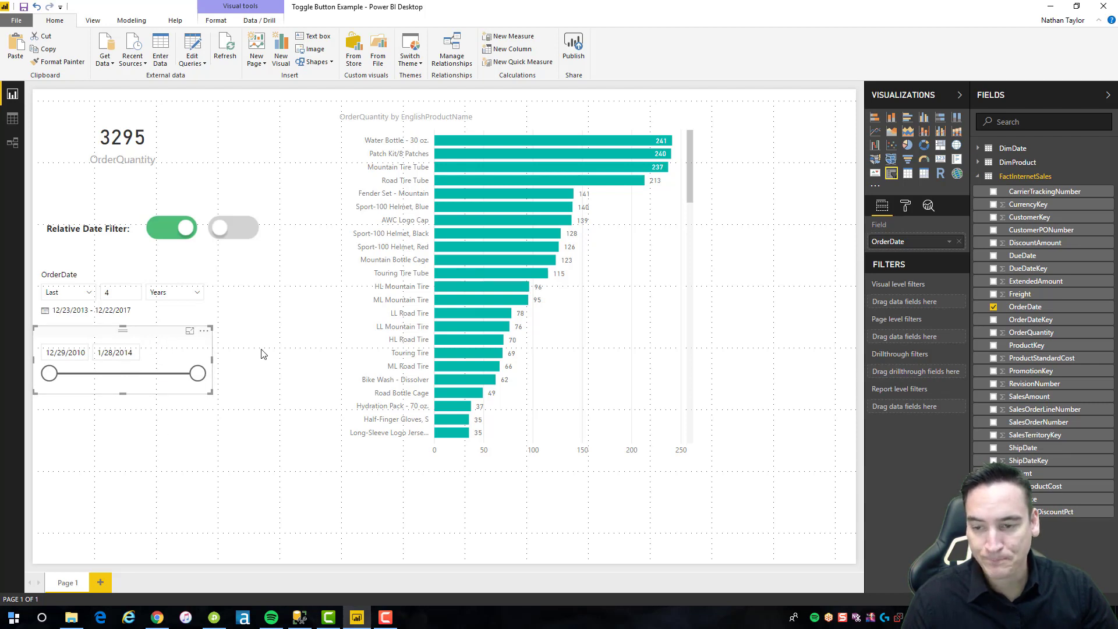
click(250, 311)
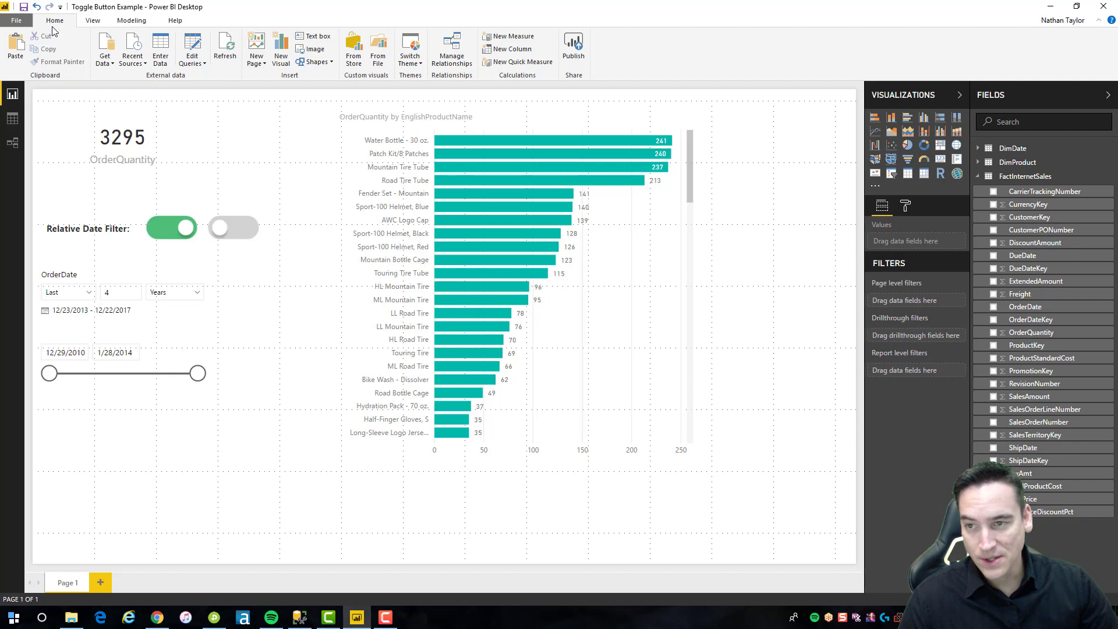
Enable the Bookmarks preview feature under File > Options and settings > Options > Preview features.
click(16, 20)
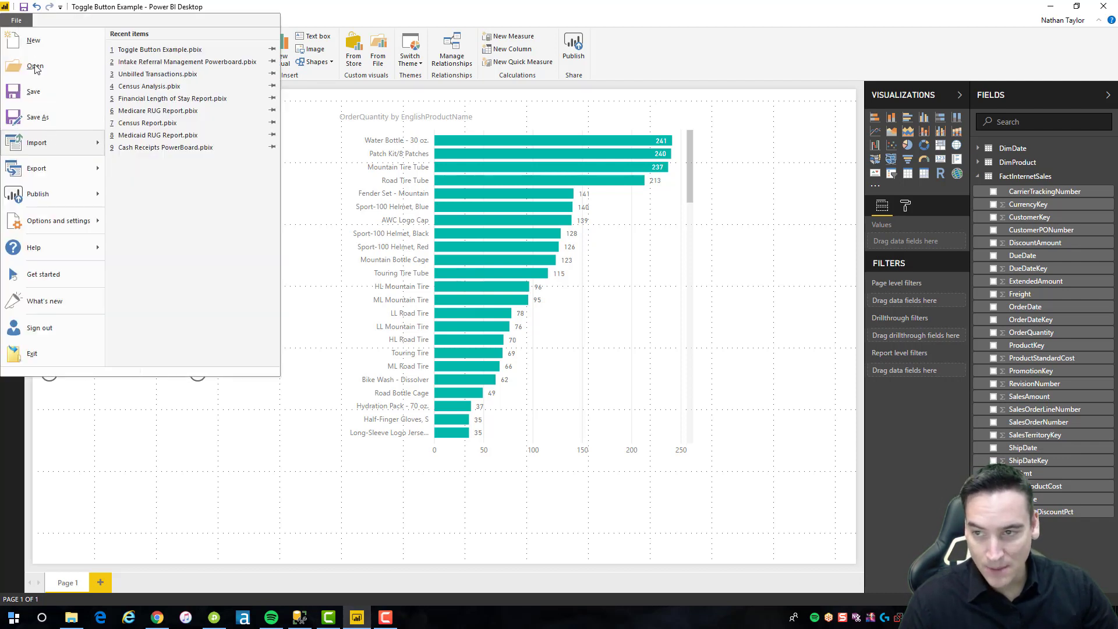
click(162, 85)
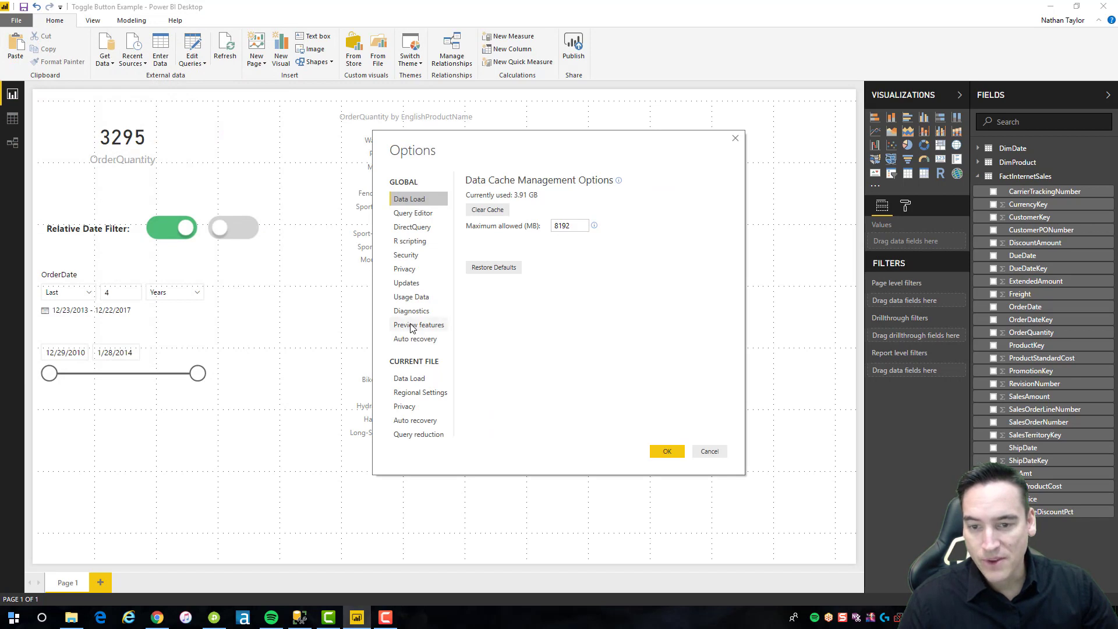
click(411, 325)
click(469, 312)
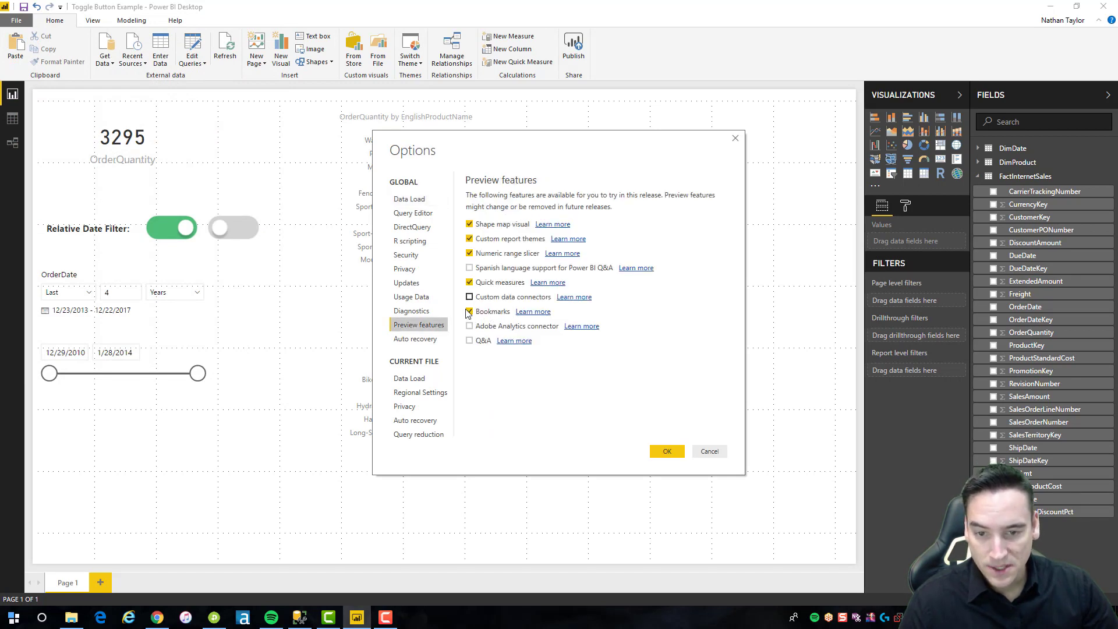
click(708, 451)
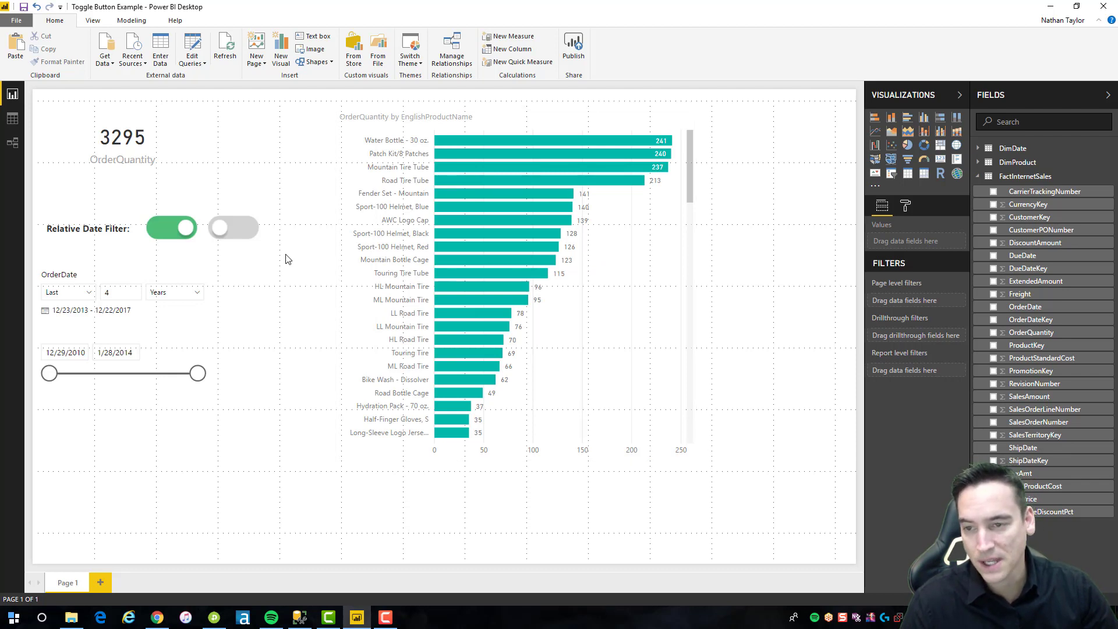
Show the Bookmarks pane and the Selection pane from the View tab.
click(63, 222)
click(293, 304)
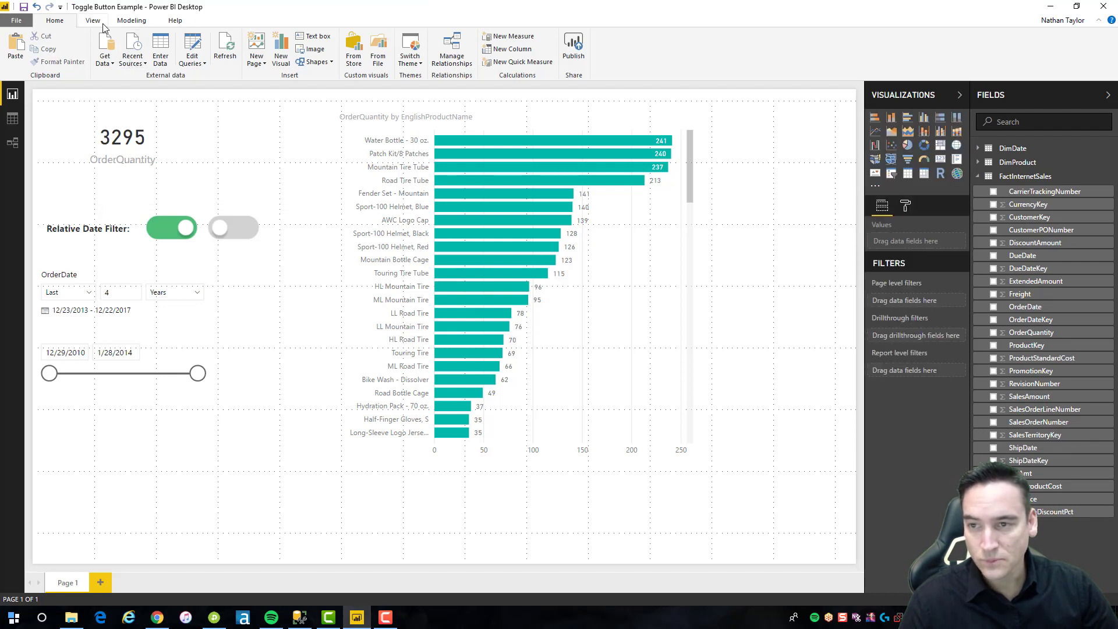
click(102, 25)
click(143, 36)
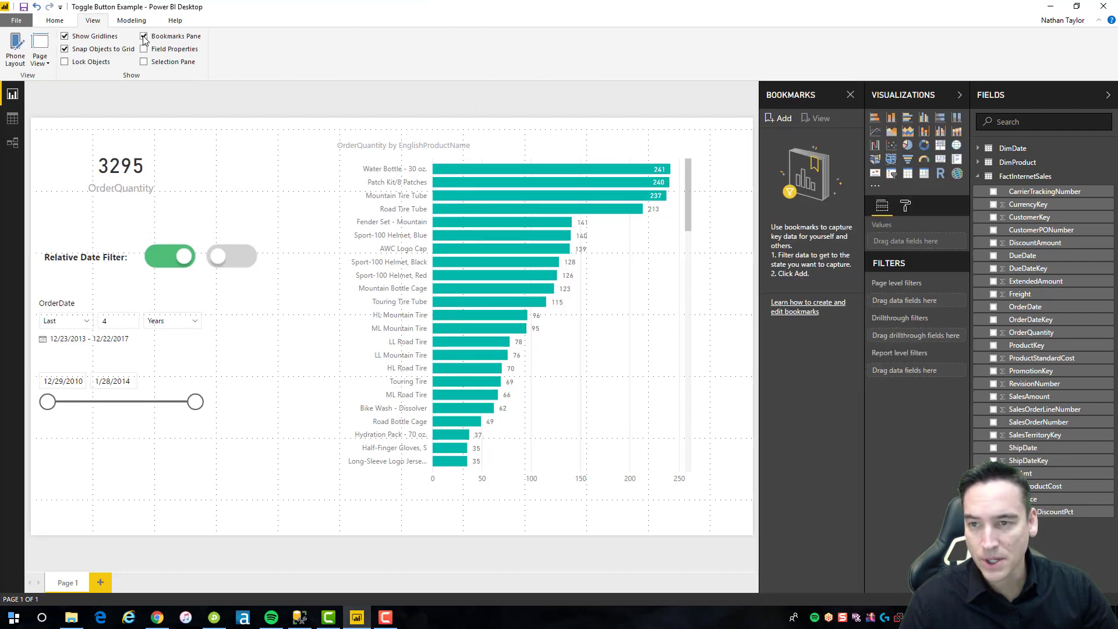
click(143, 62)
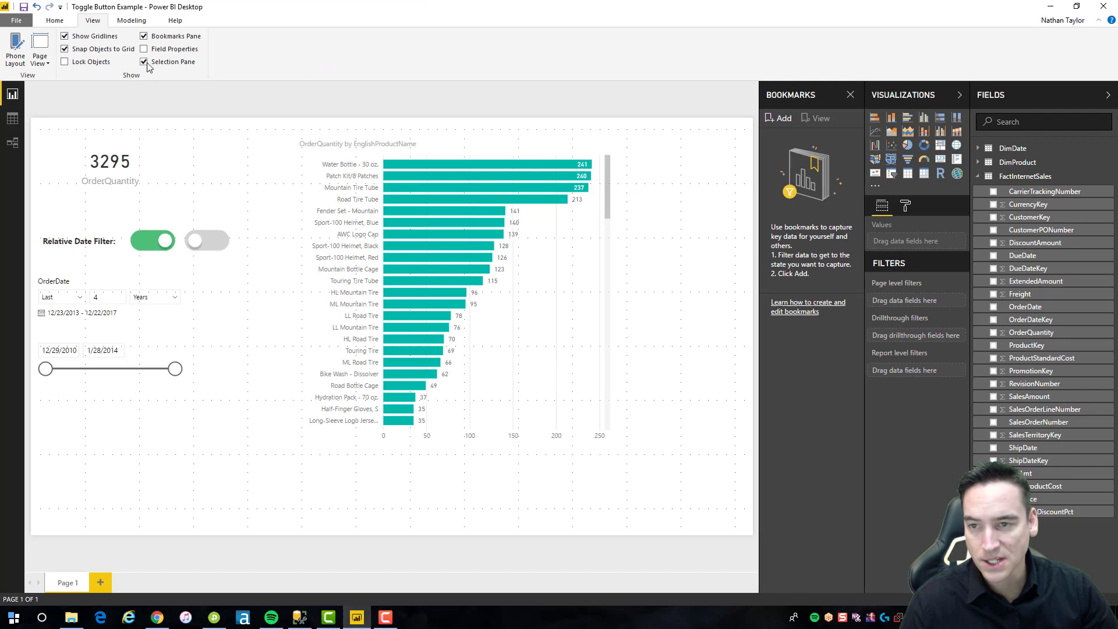
Collapse the Fields and Visualizations panes to widen the canvas.
click(1017, 101)
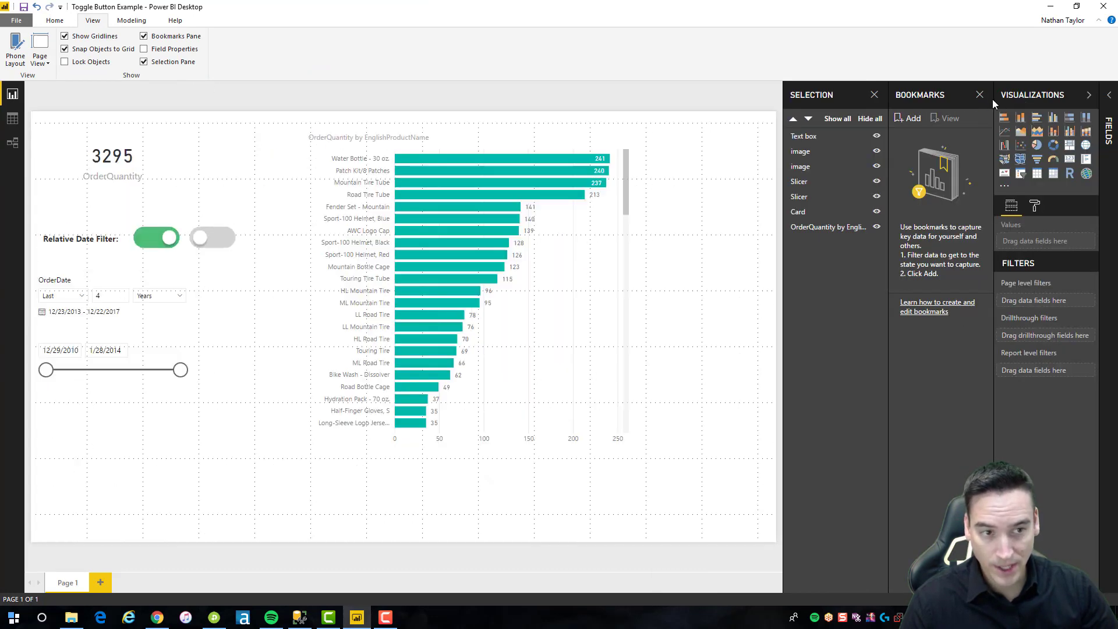
click(1041, 99)
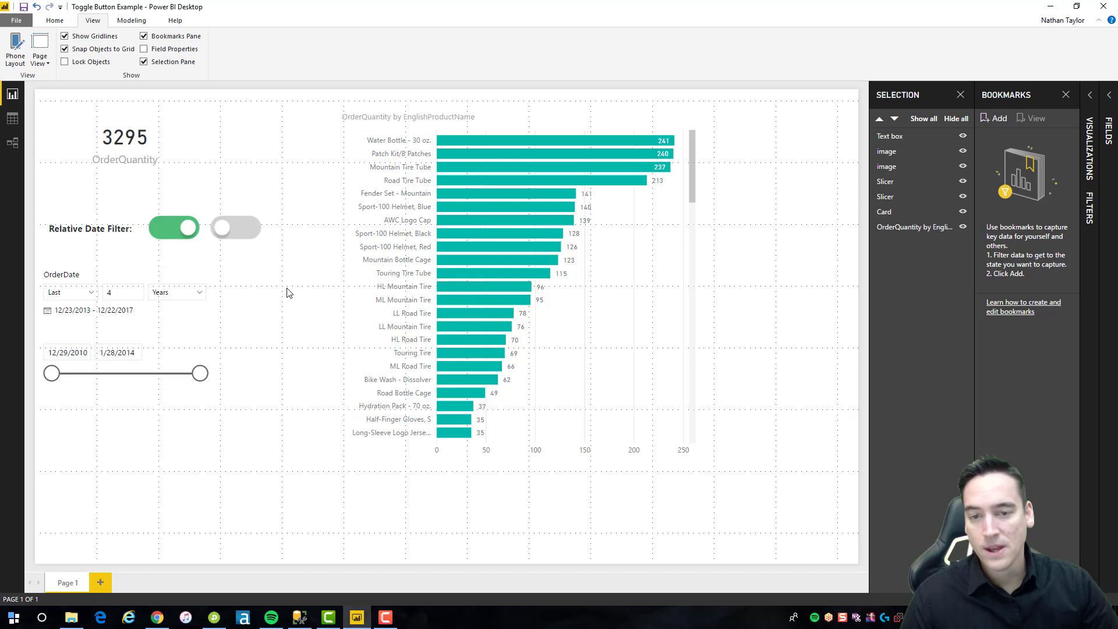
mouse_move(156, 238)
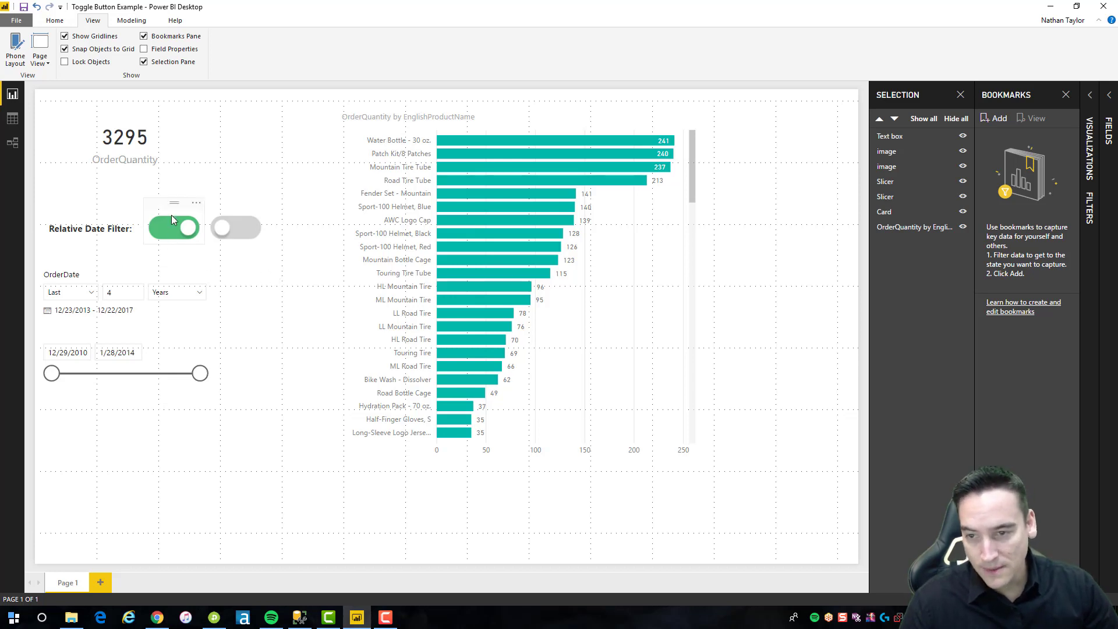
click(156, 209)
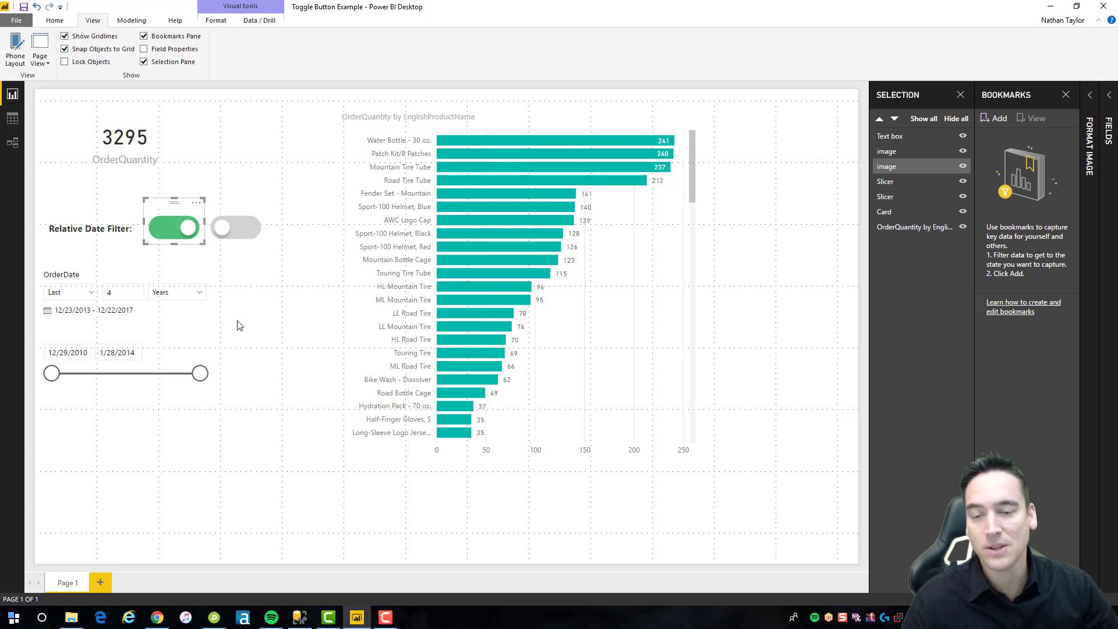
Hide the grey off toggle and the date range slicer in the Selection pane.
click(156, 337)
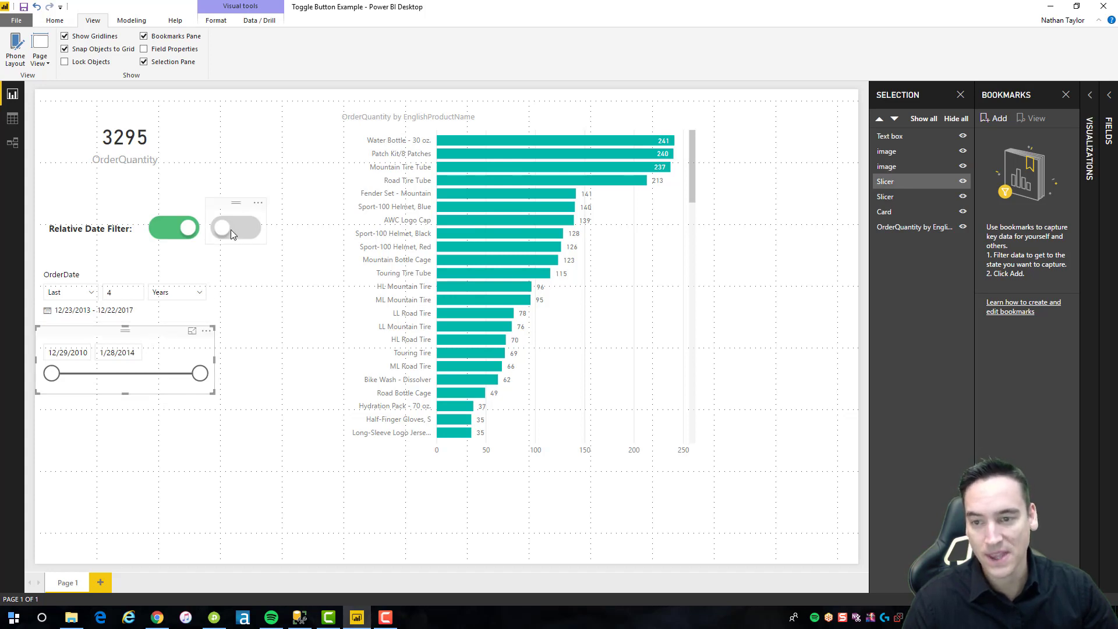
click(261, 308)
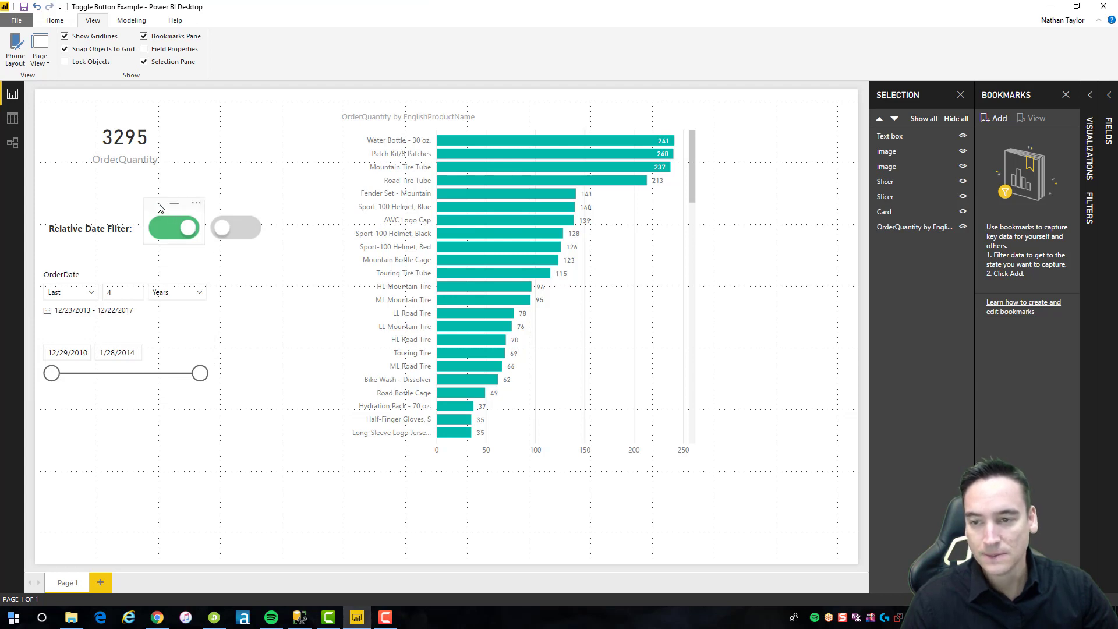
click(221, 205)
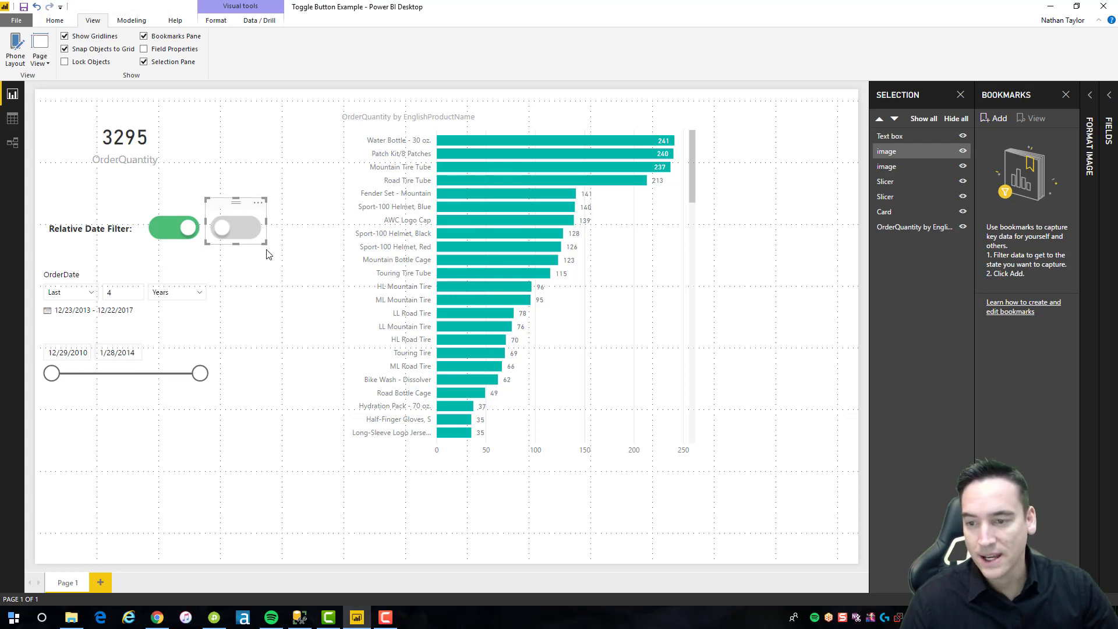
click(155, 335)
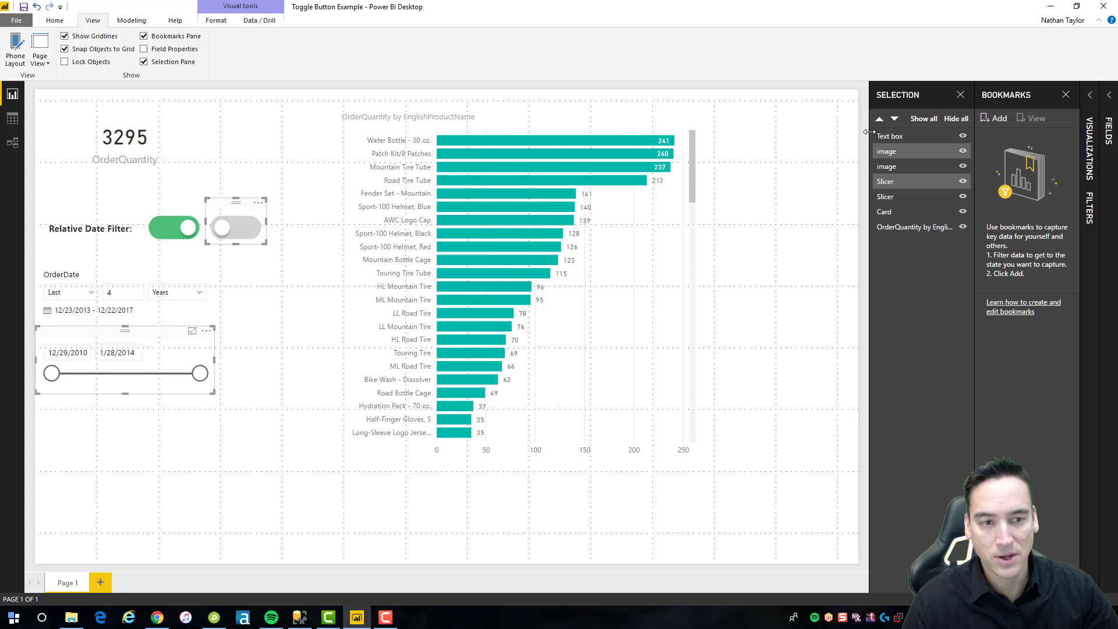
drag(869, 138, 832, 141)
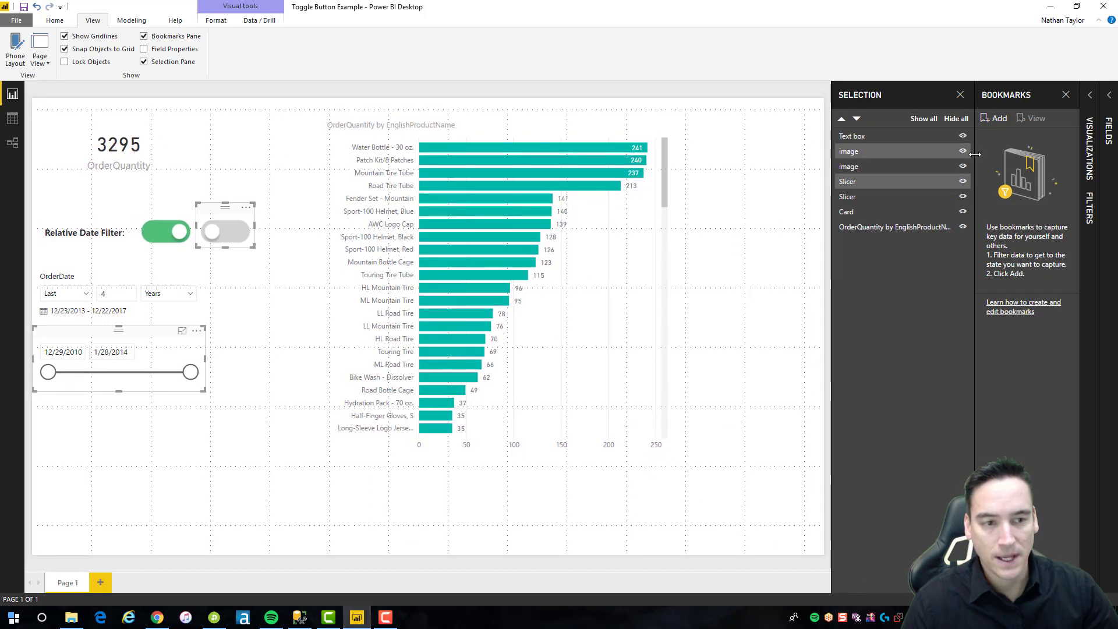
drag(974, 153, 942, 157)
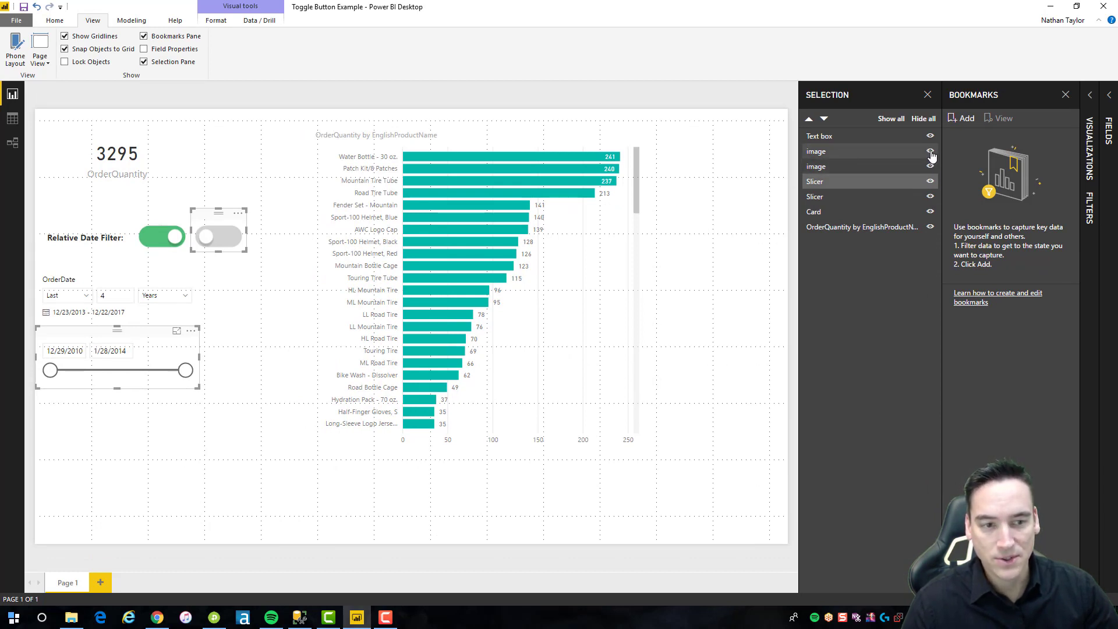
click(931, 153)
click(931, 182)
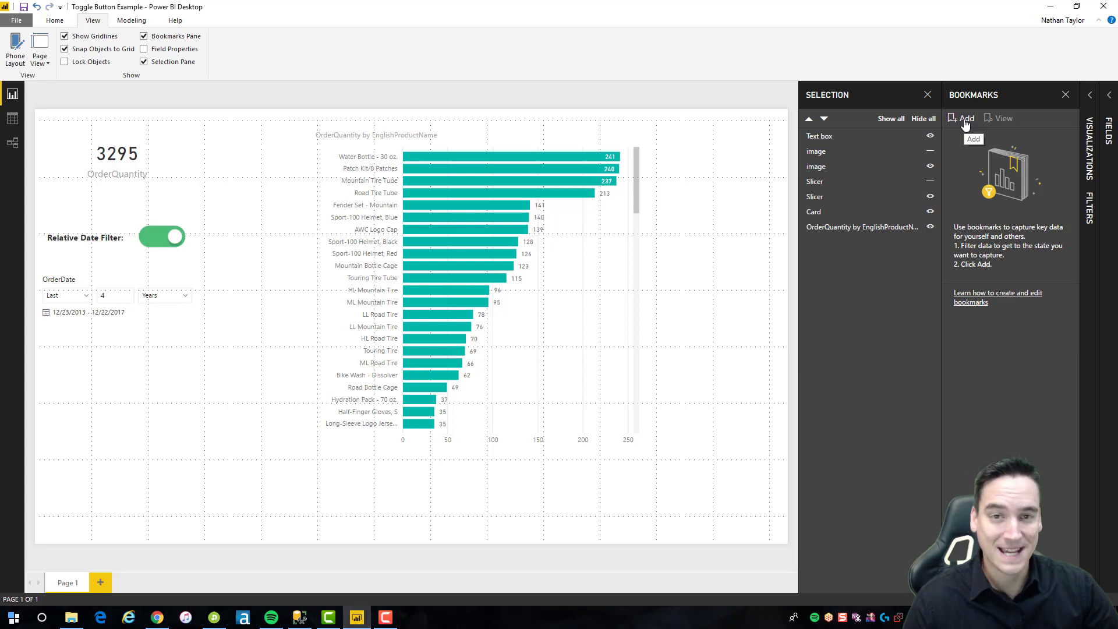
mouse_move(114, 295)
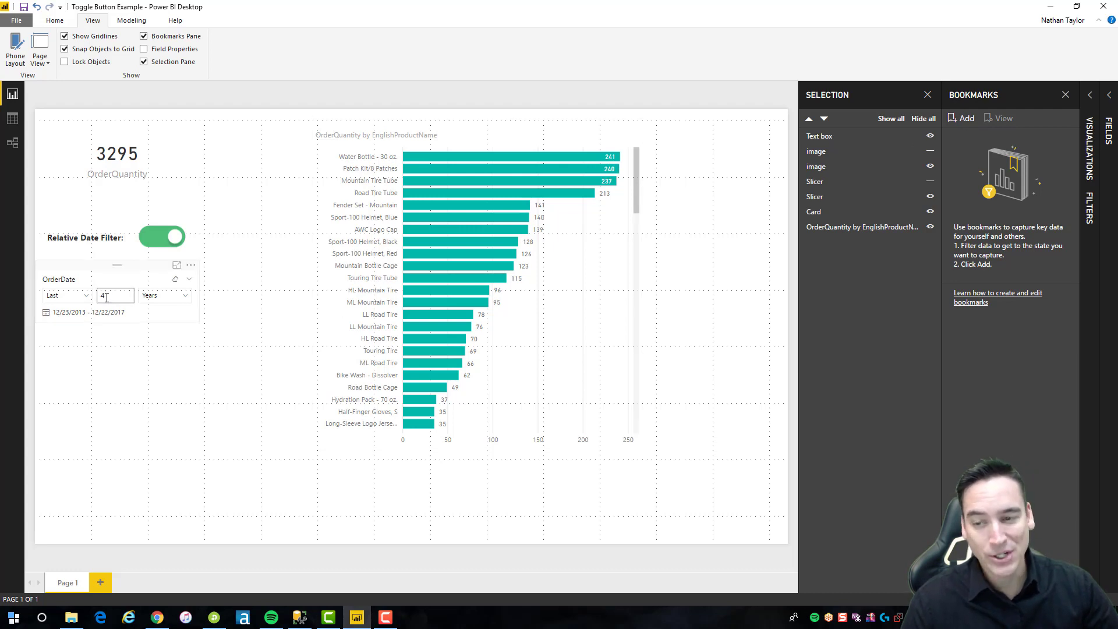
click(107, 296)
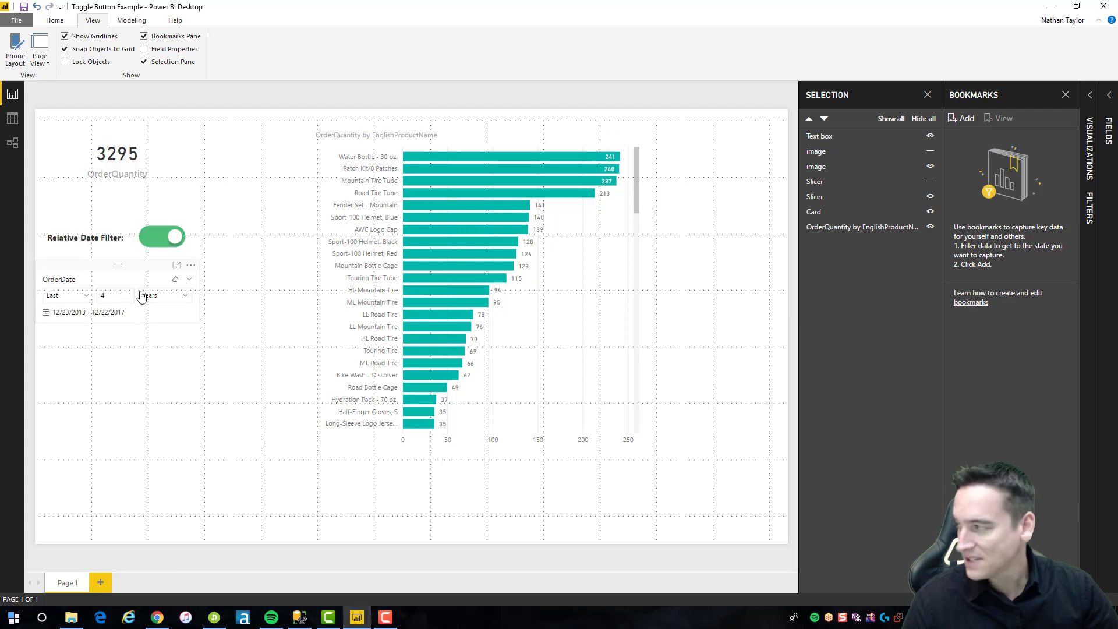
Capture the current view as a bookmark named 'Relative On'.
click(960, 119)
click(1071, 136)
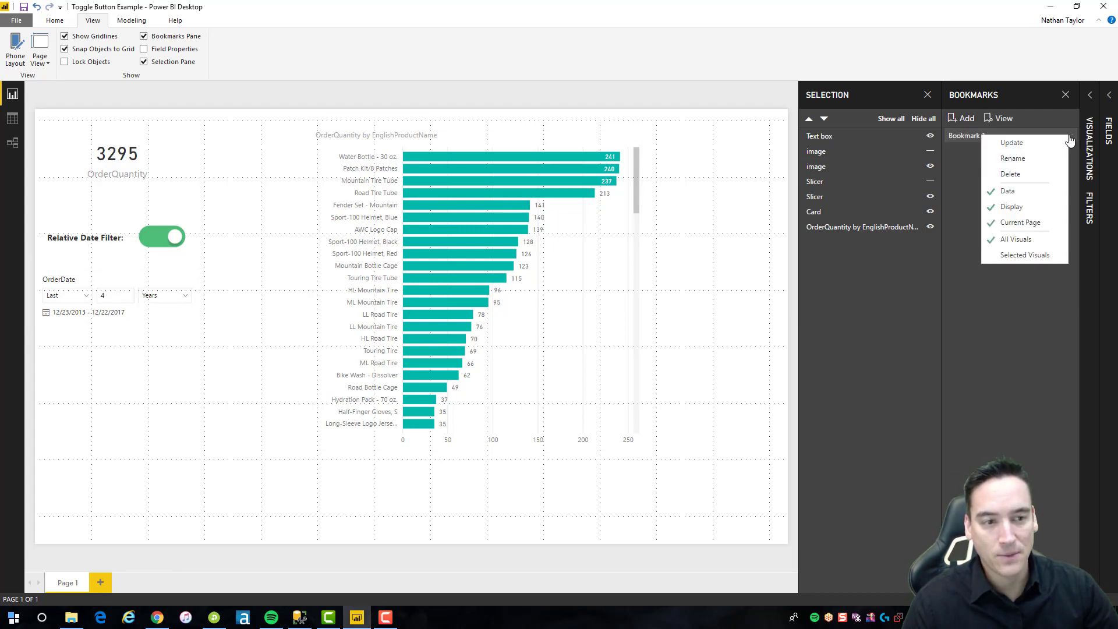
click(1052, 158)
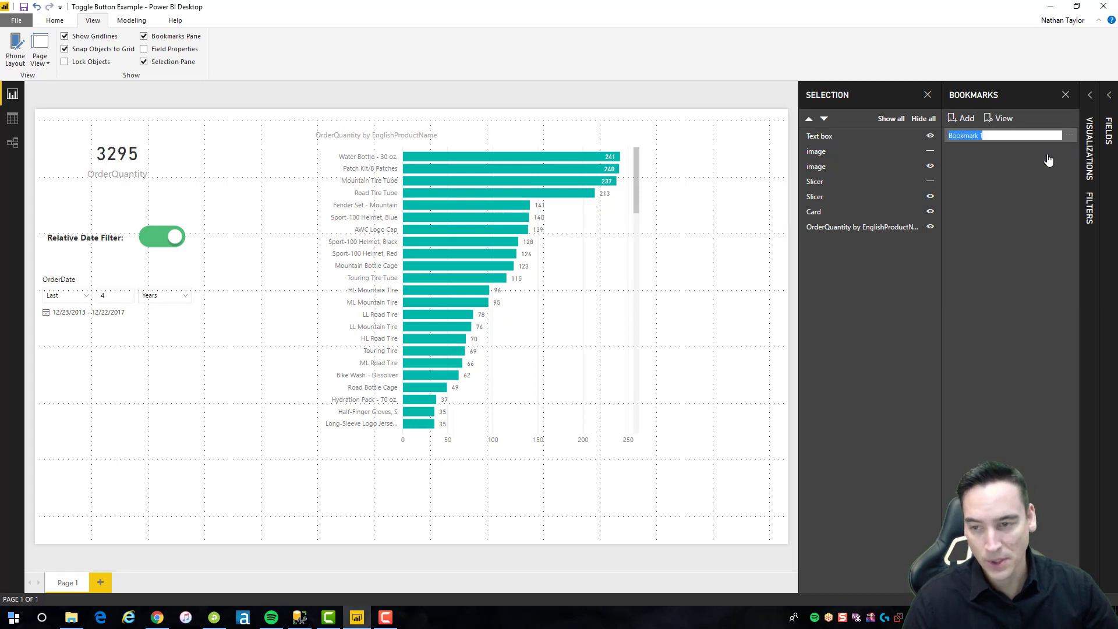
text(Relat)
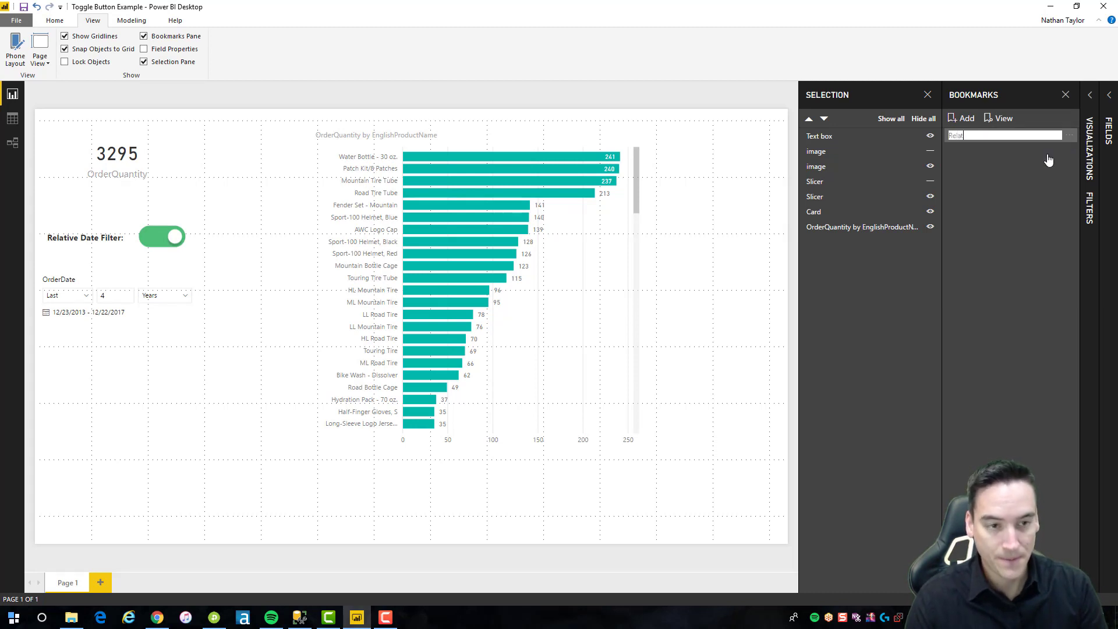
text(ive On)
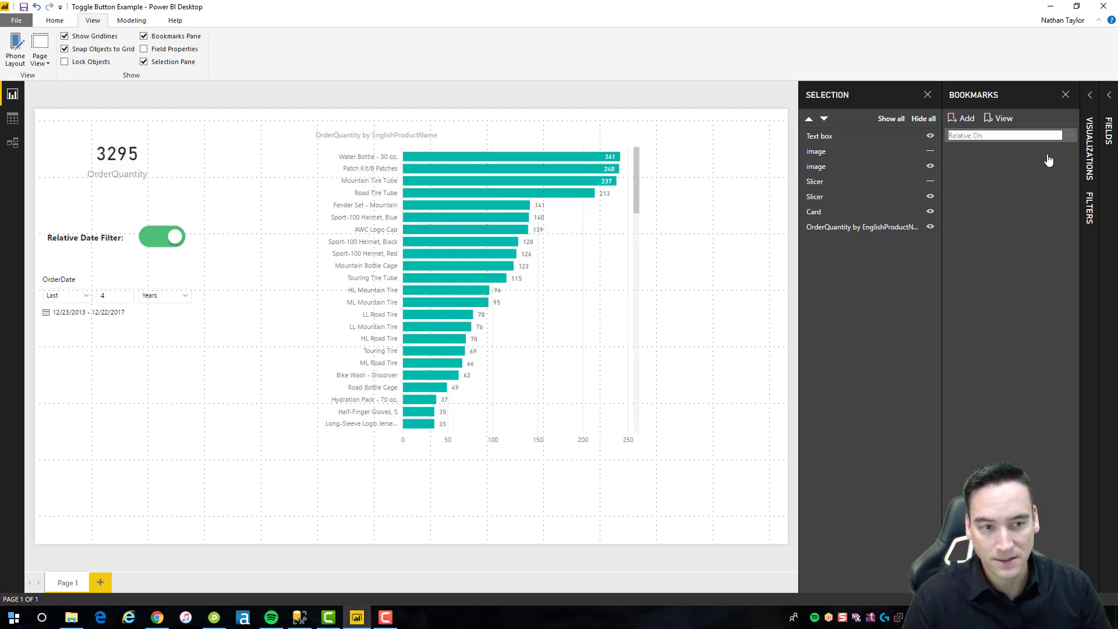
key(Return)
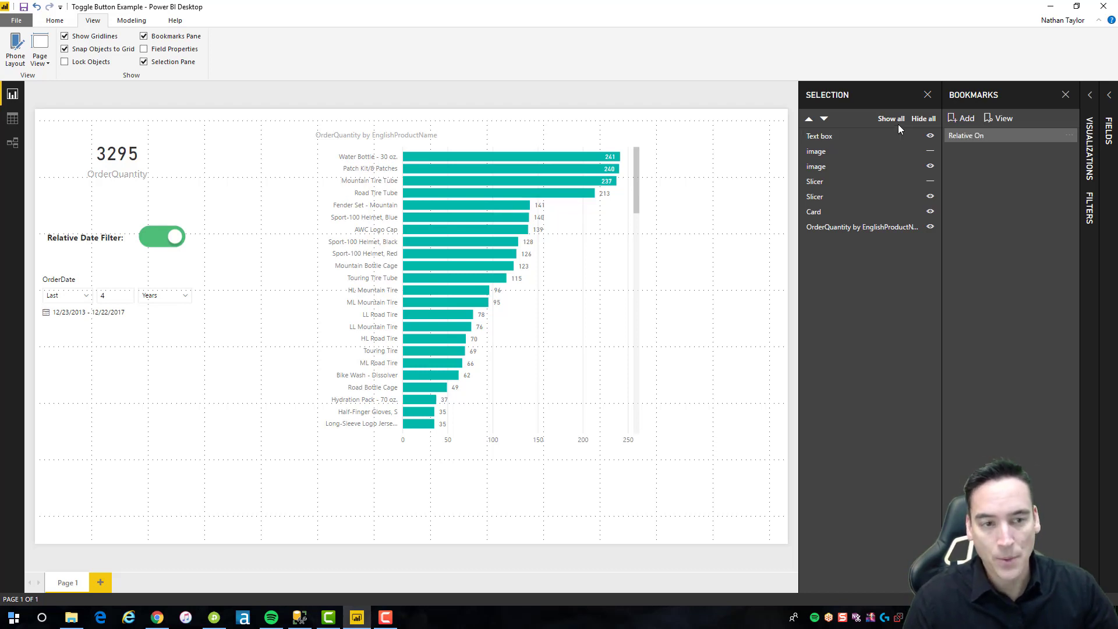
Show all visuals, hide the green toggle and relative slicer, and set the range start to 9/12/2012.
click(892, 119)
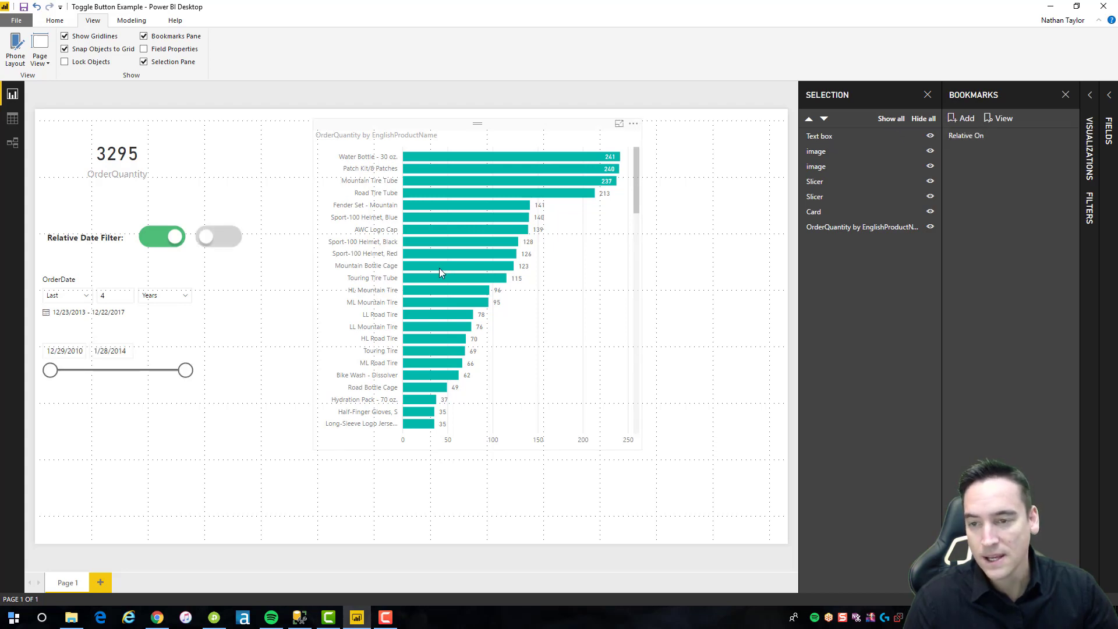
mouse_move(162, 236)
click(148, 217)
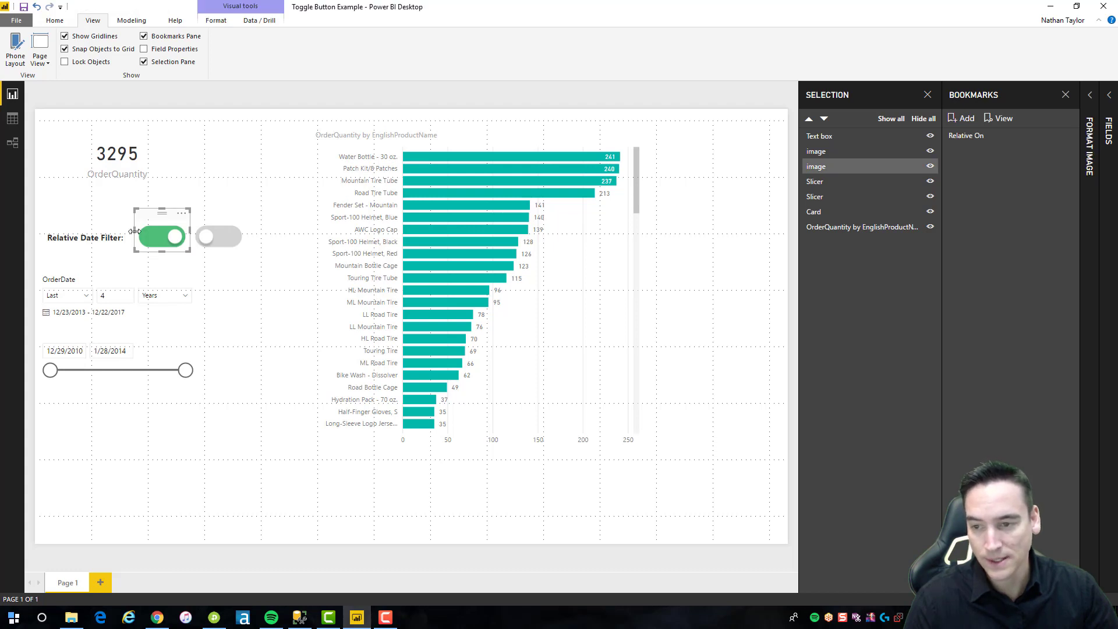
ctrl+click(99, 269)
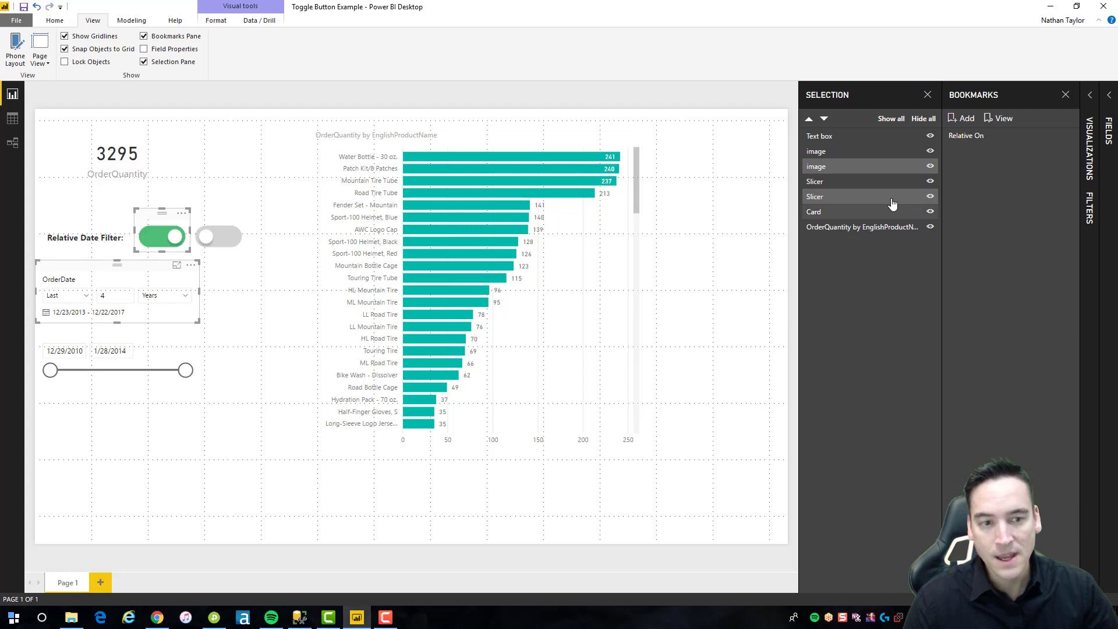
click(931, 167)
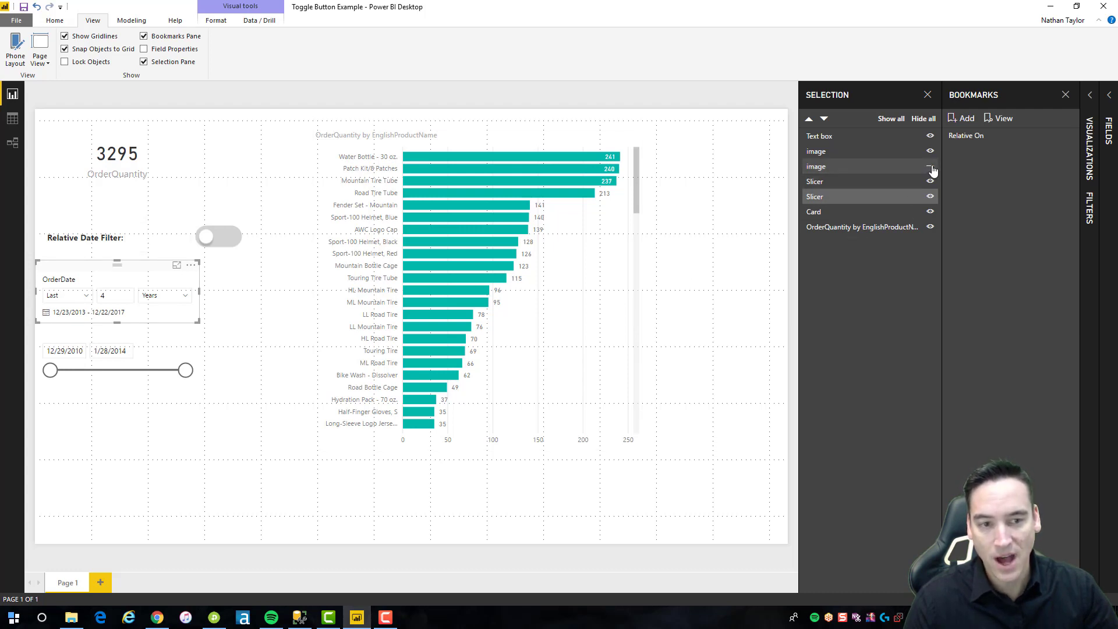
click(930, 197)
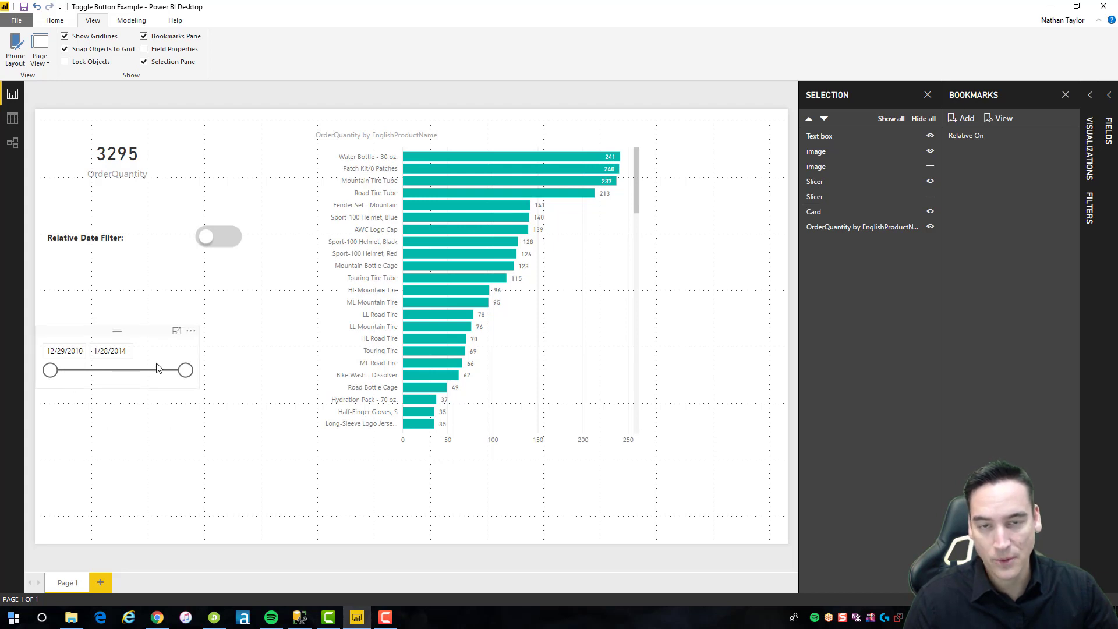
mouse_move(117, 362)
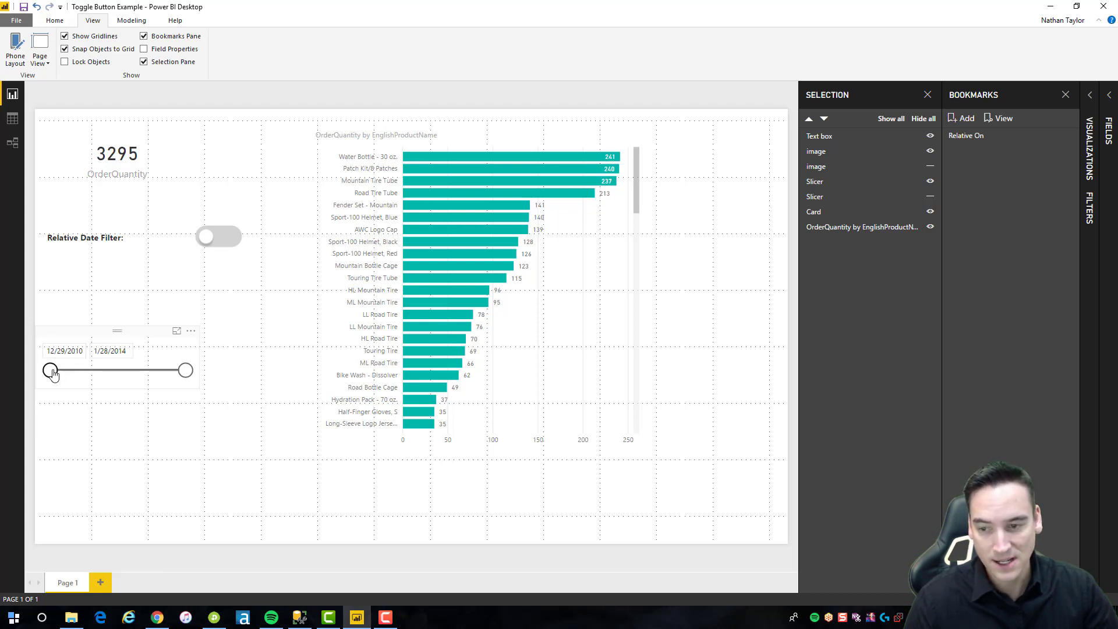
drag(50, 373, 129, 374)
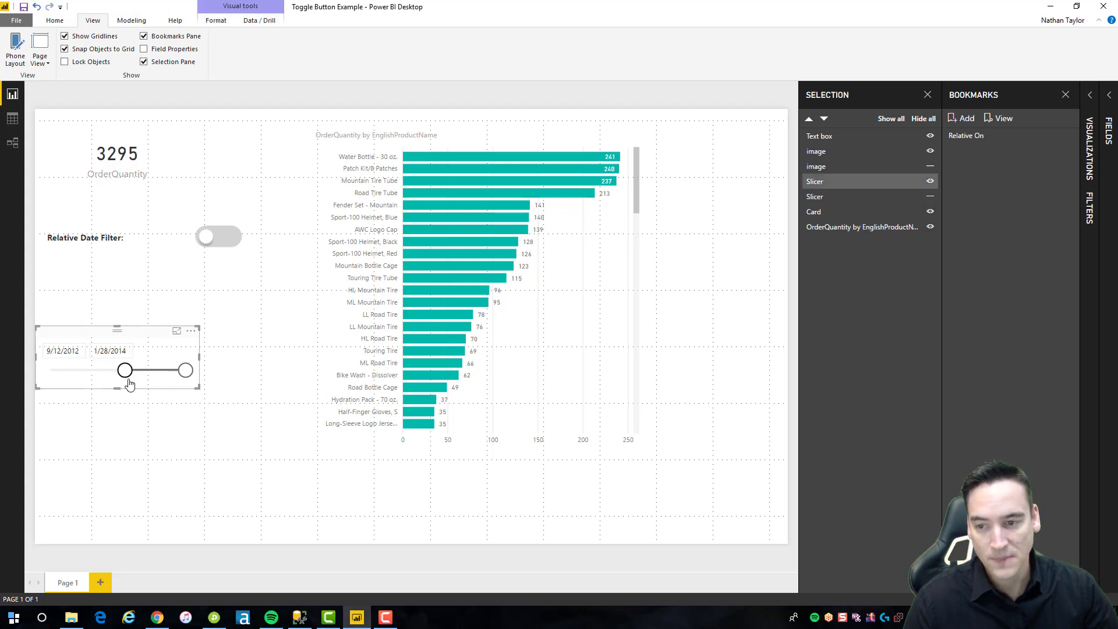
Add a bookmark named 'Relative Off', then unhide every visual on the page.
click(964, 120)
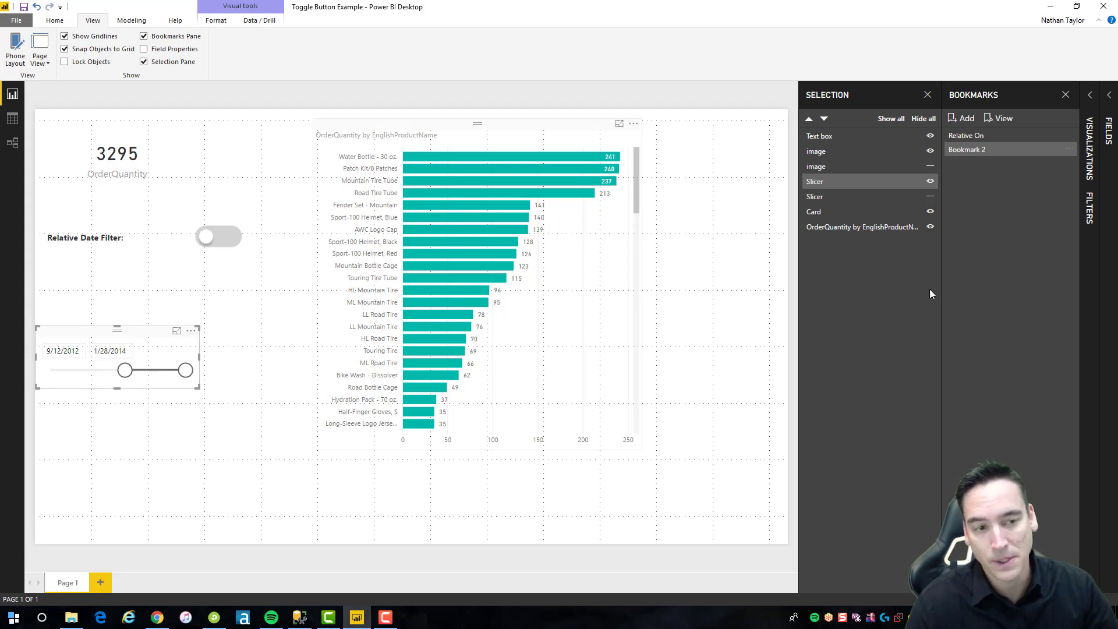
click(1070, 149)
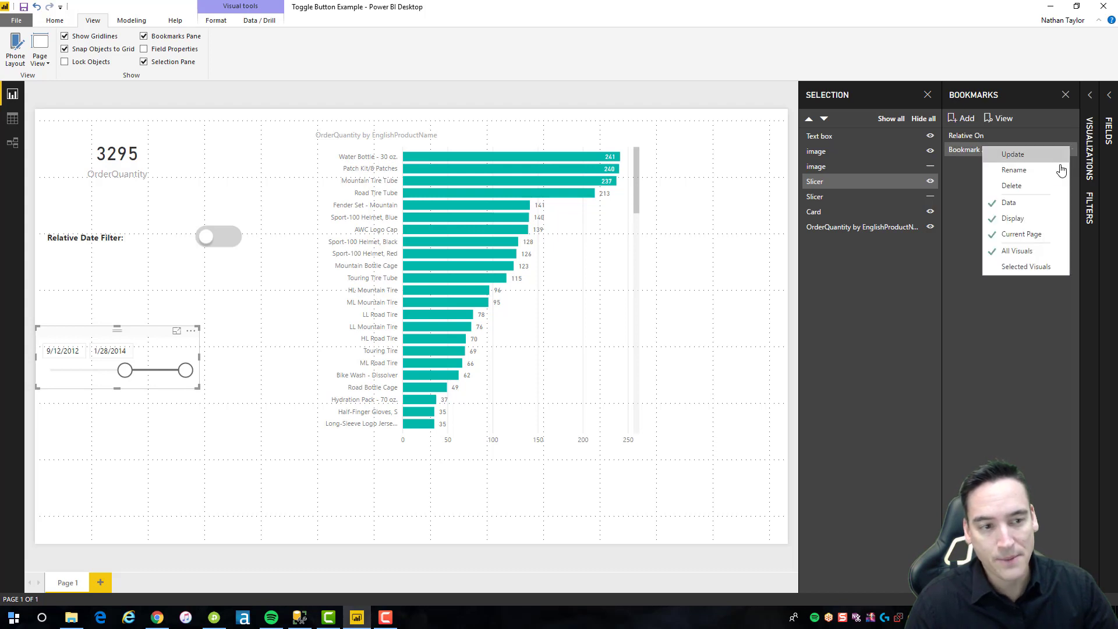
click(1057, 170)
text(R)
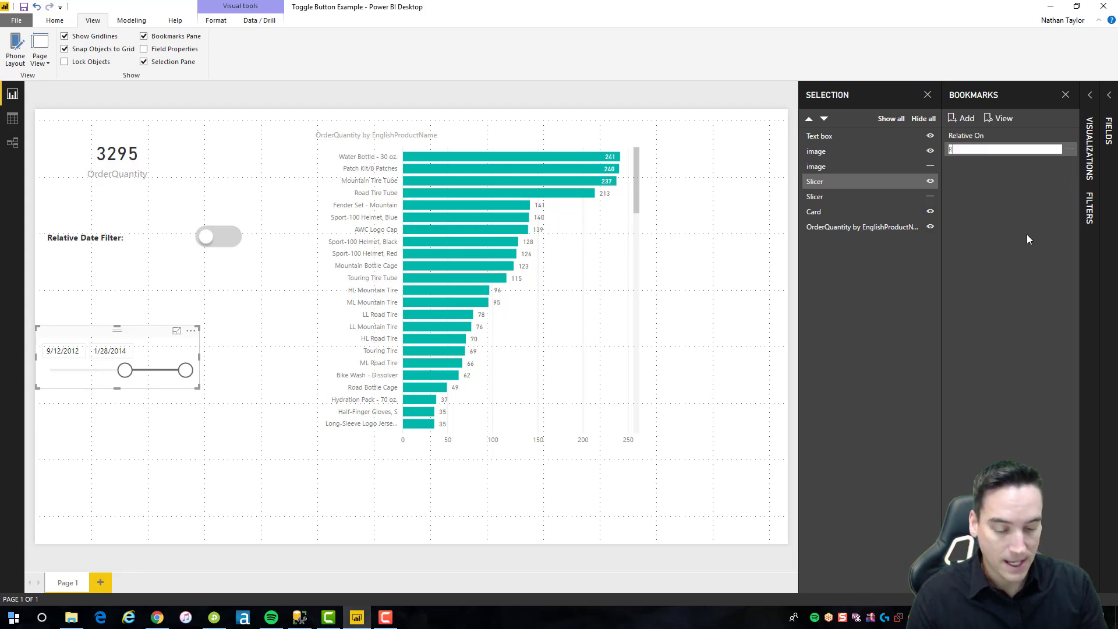
text(elat)
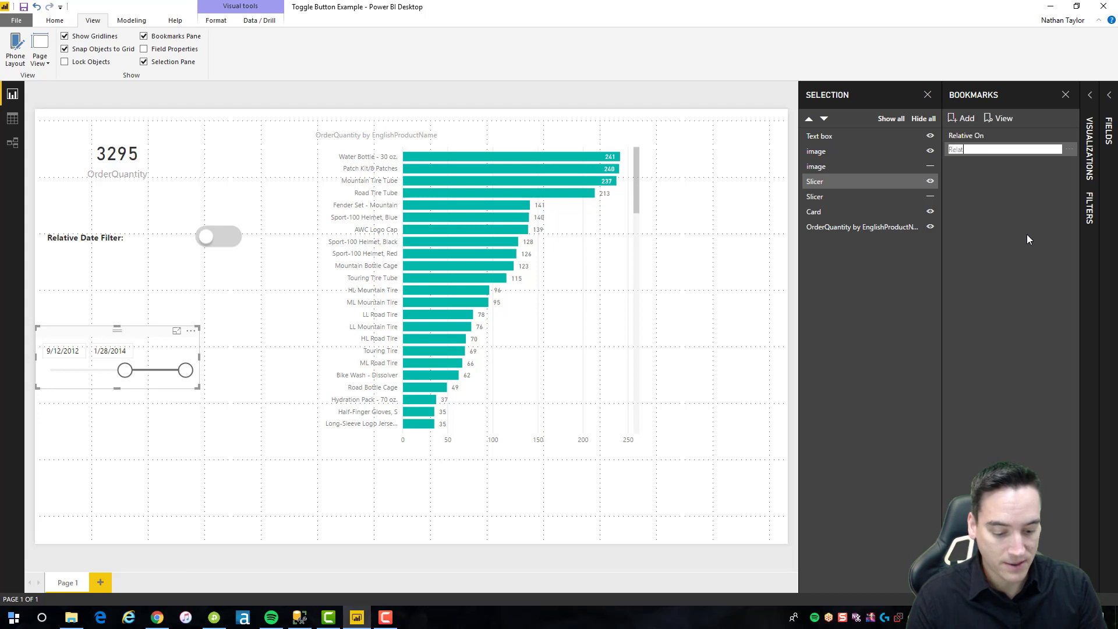
text(ive Off)
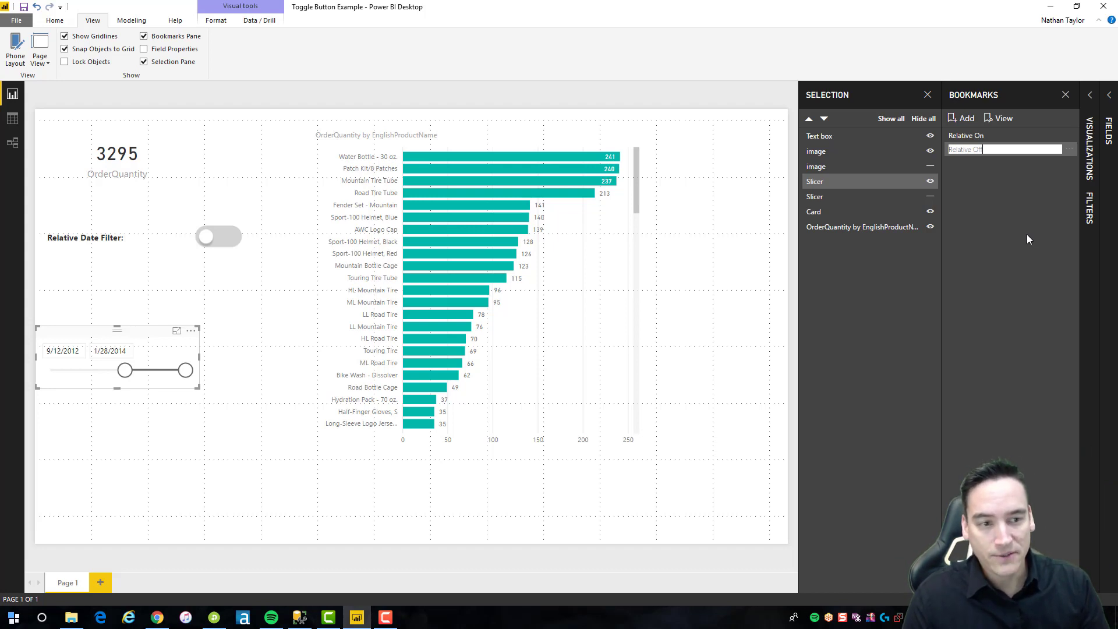
key(Return)
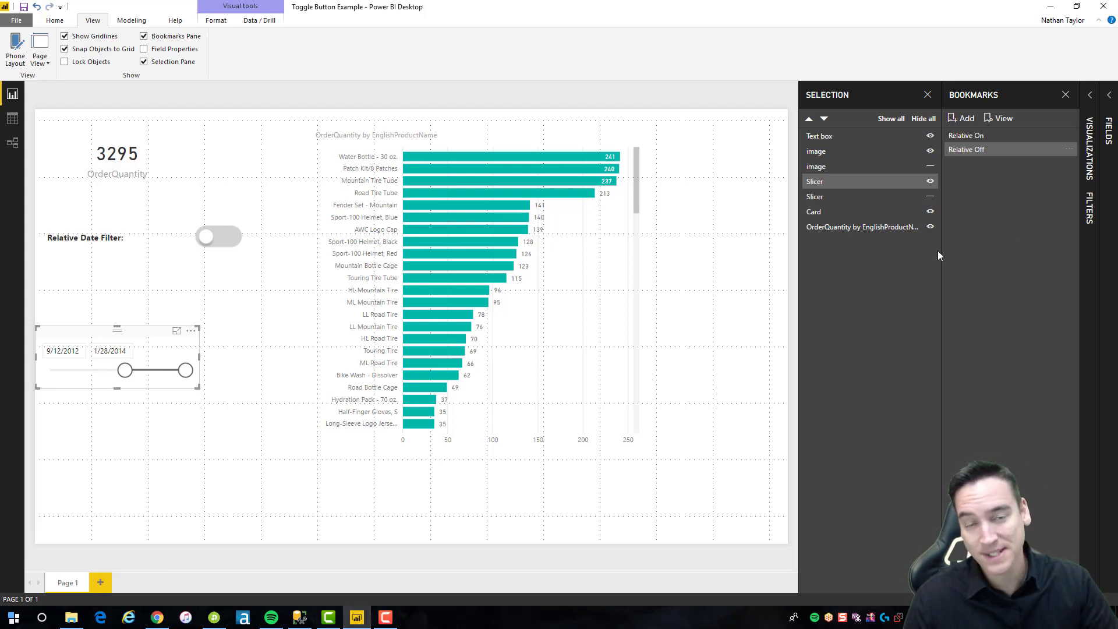
click(891, 118)
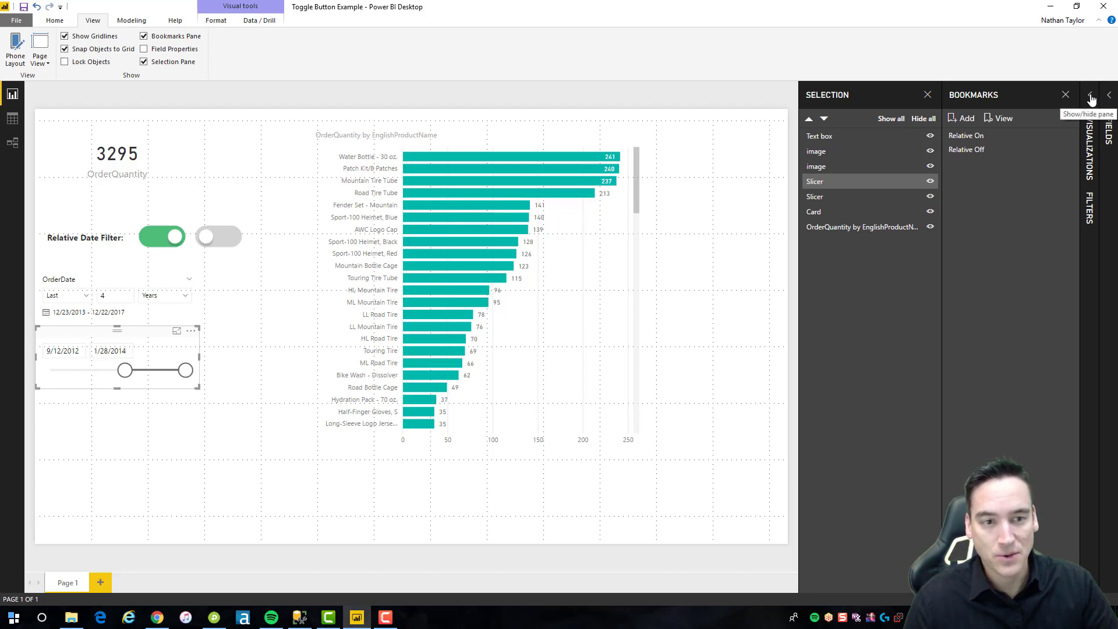
Select the green toggle image and bring up its Format Image settings.
click(163, 218)
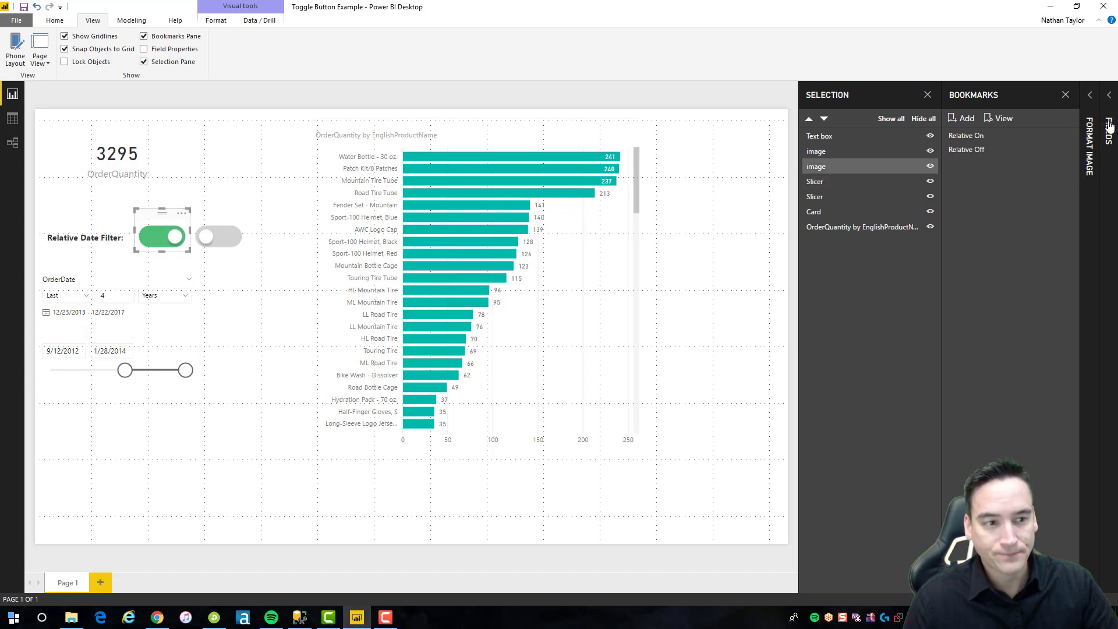
click(1090, 98)
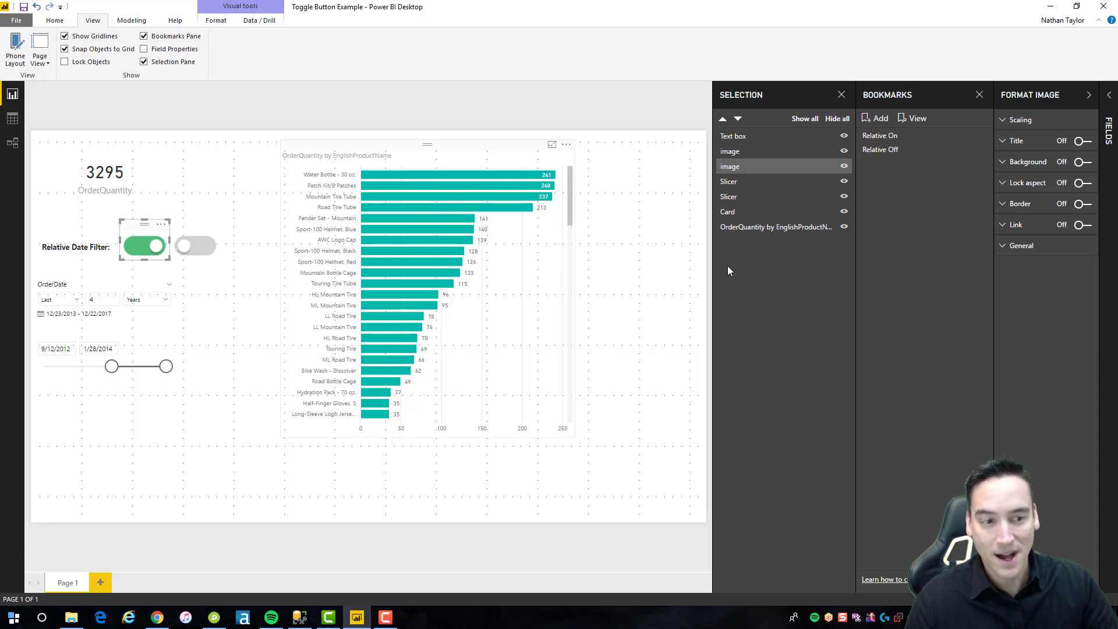
Turn on a bookmark link for the green toggle pointing to 'Relative Off'.
click(1016, 226)
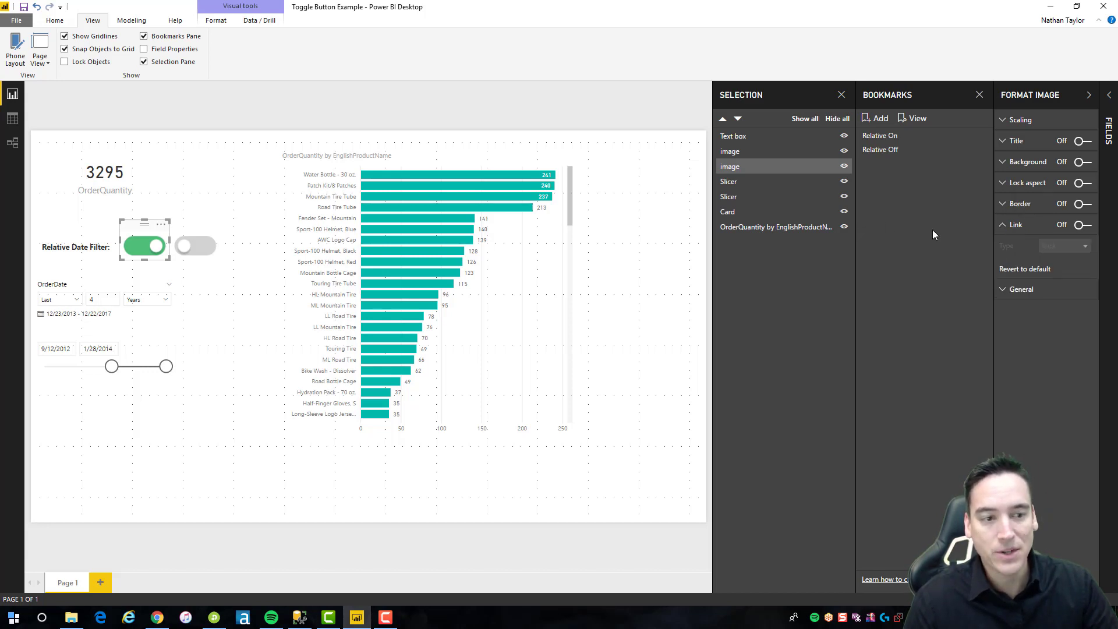
click(1082, 225)
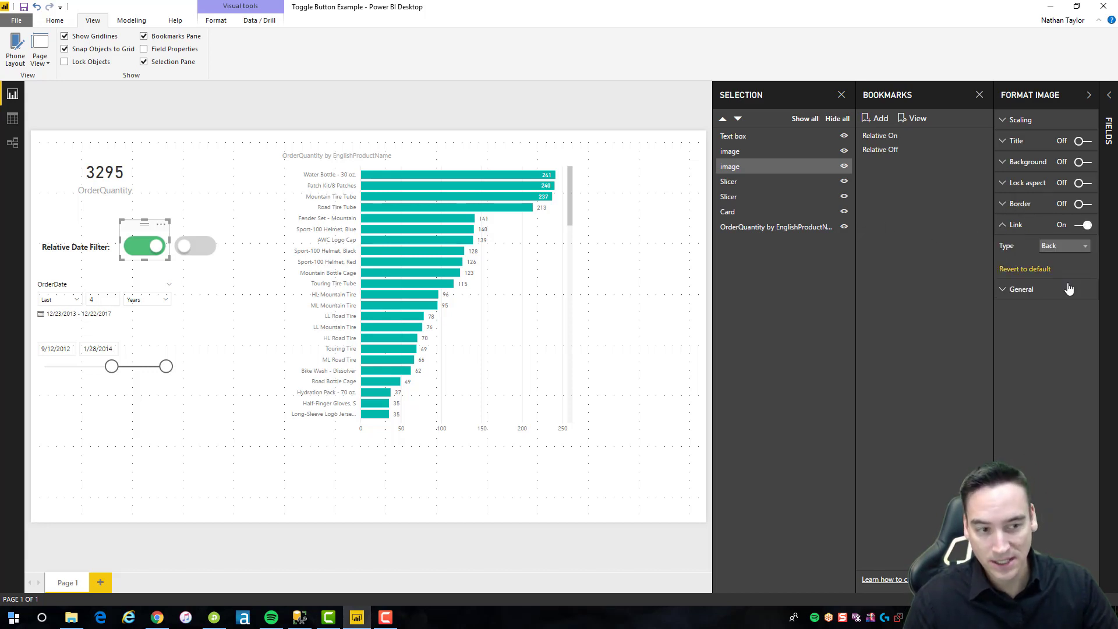
click(1079, 251)
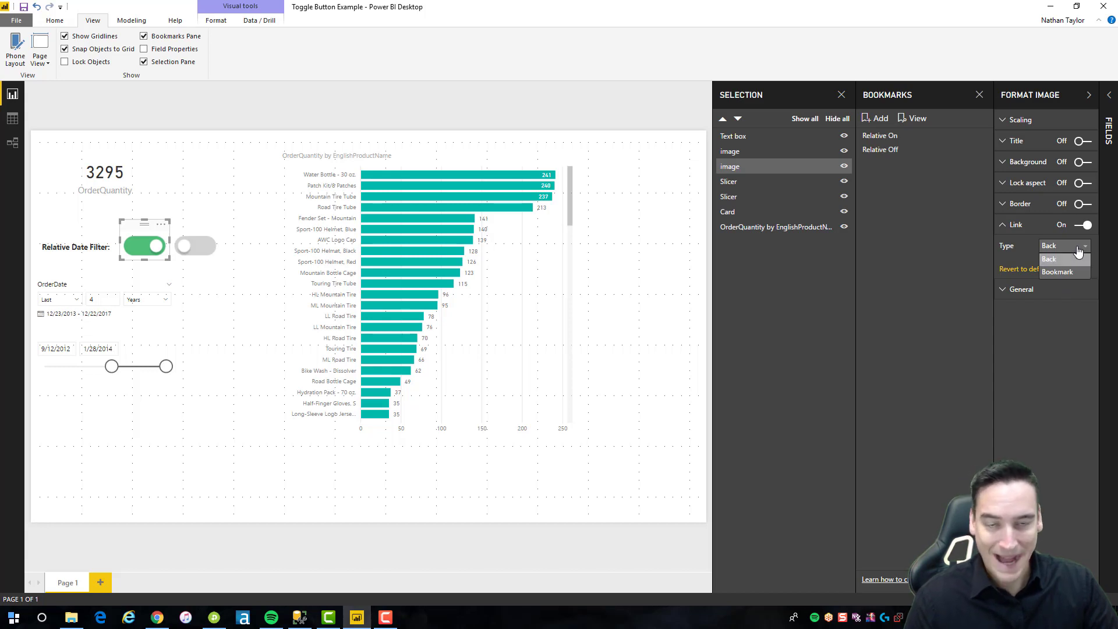
click(1072, 275)
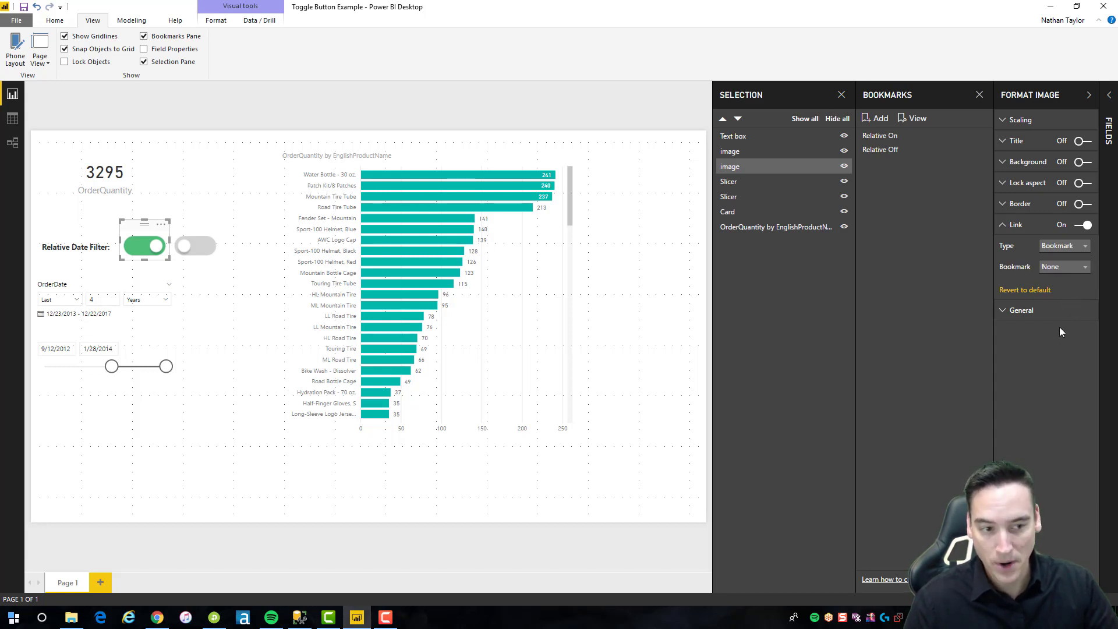
click(1074, 268)
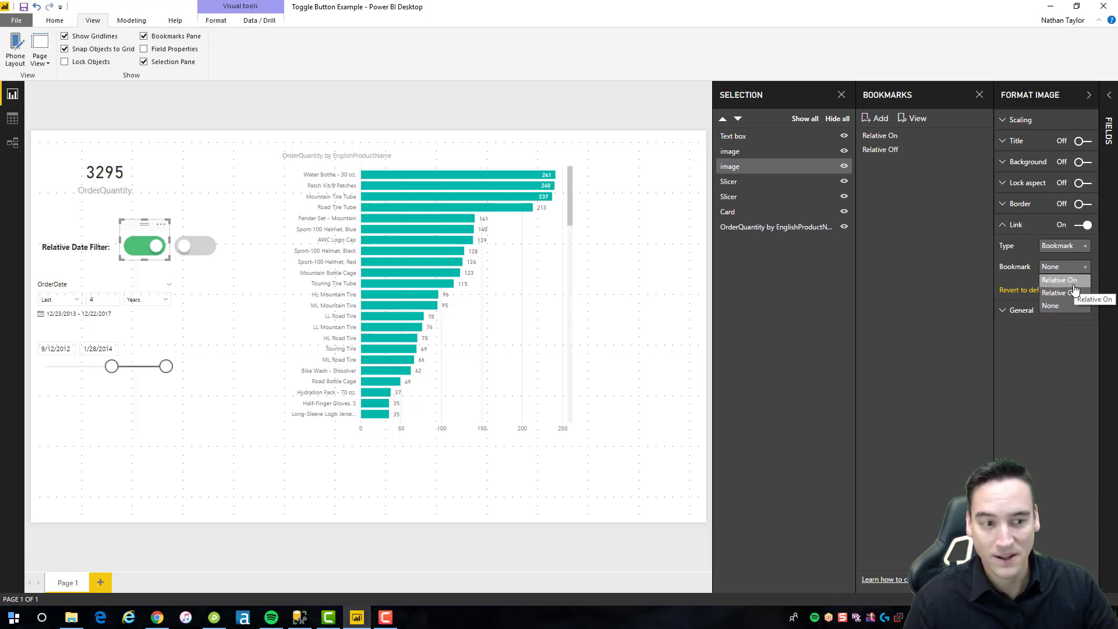
click(1070, 294)
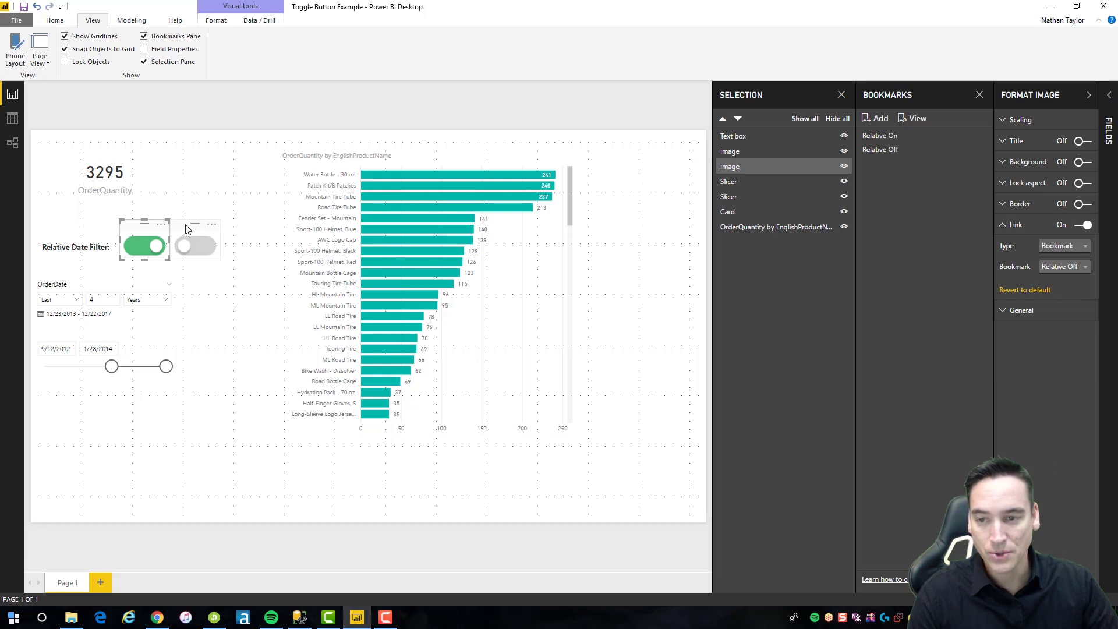
Turn on a bookmark link for the grey toggle pointing to 'Relative On'.
click(188, 229)
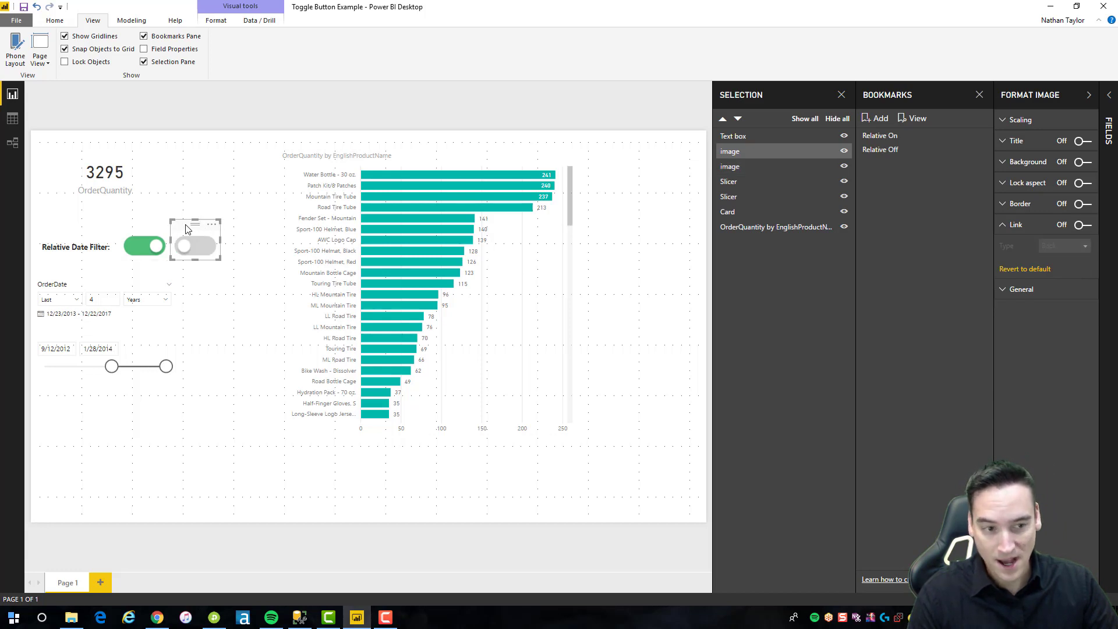
click(1081, 228)
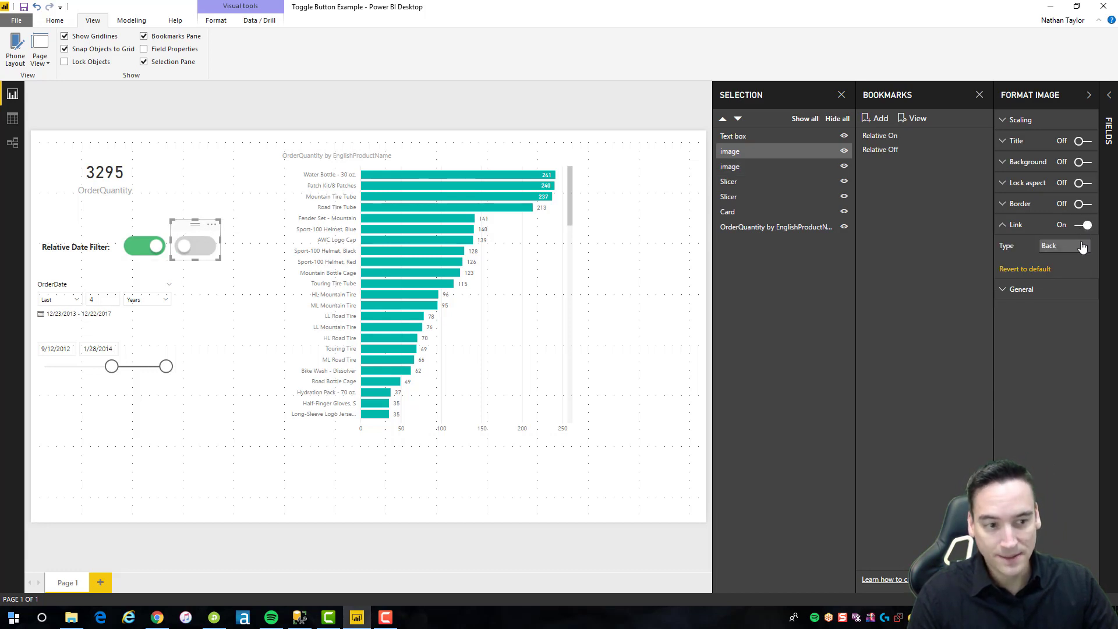
click(1083, 247)
click(1079, 273)
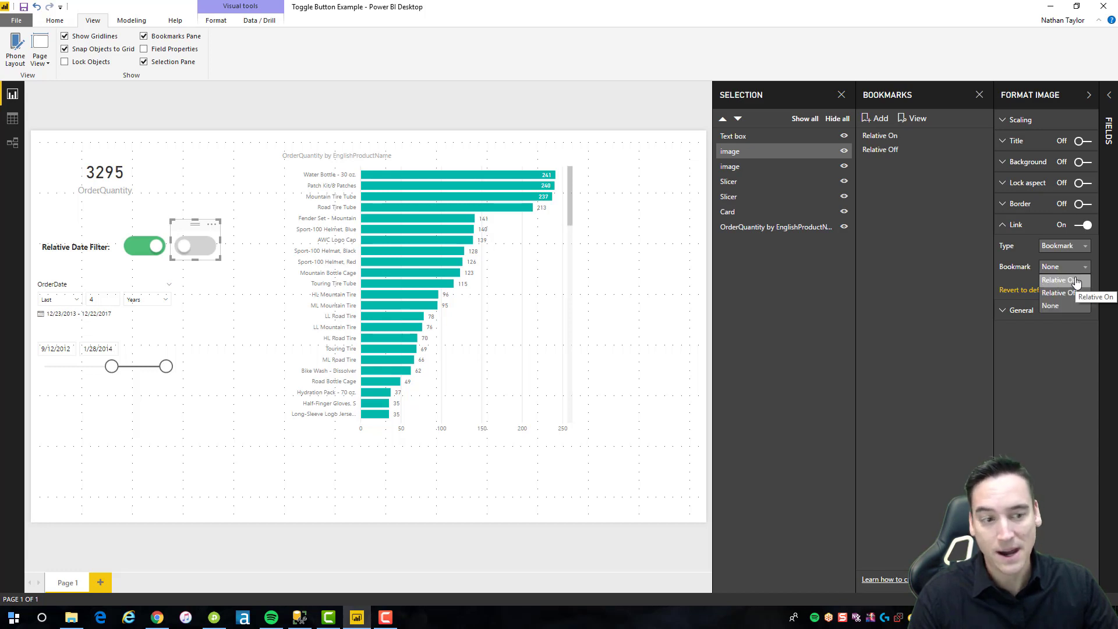
click(1077, 280)
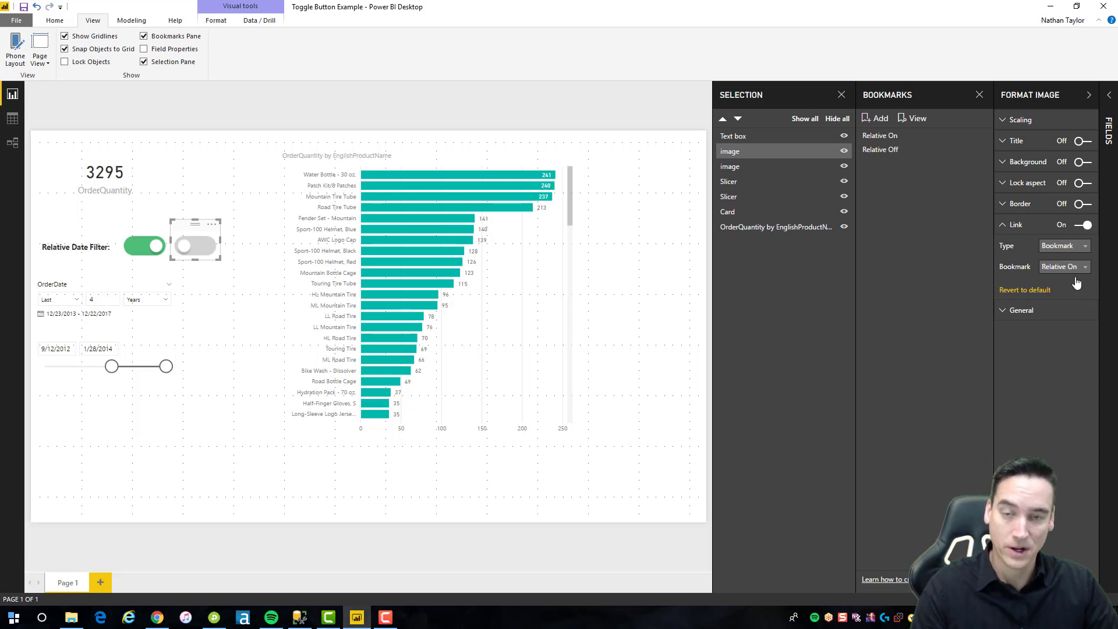
Apply the Relative On and Relative Off bookmarks to check the toggles swap.
click(198, 179)
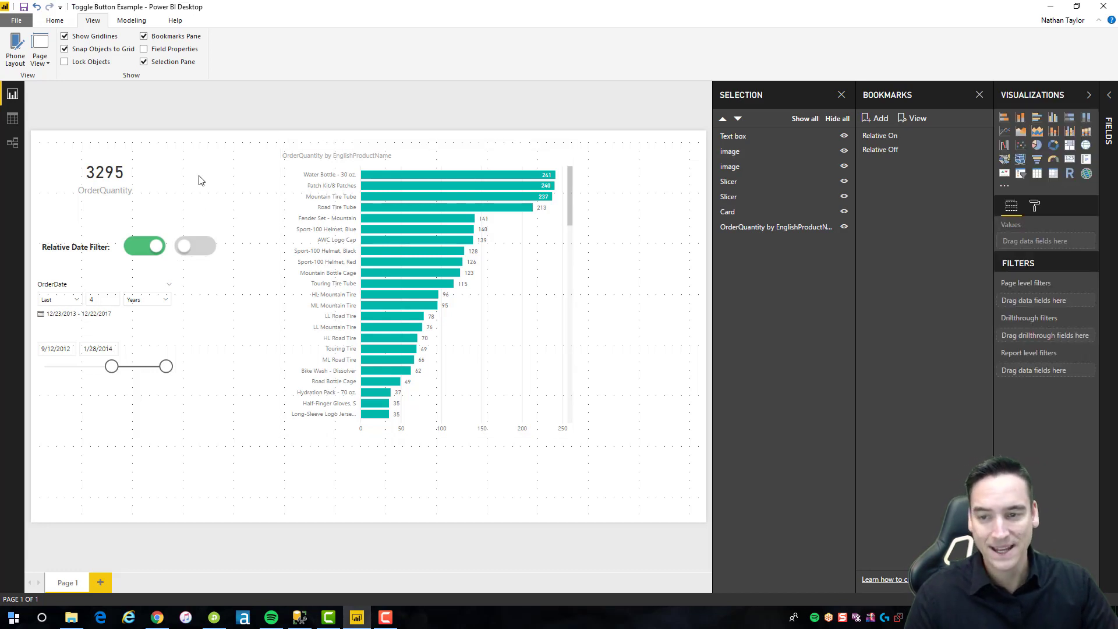
click(1087, 96)
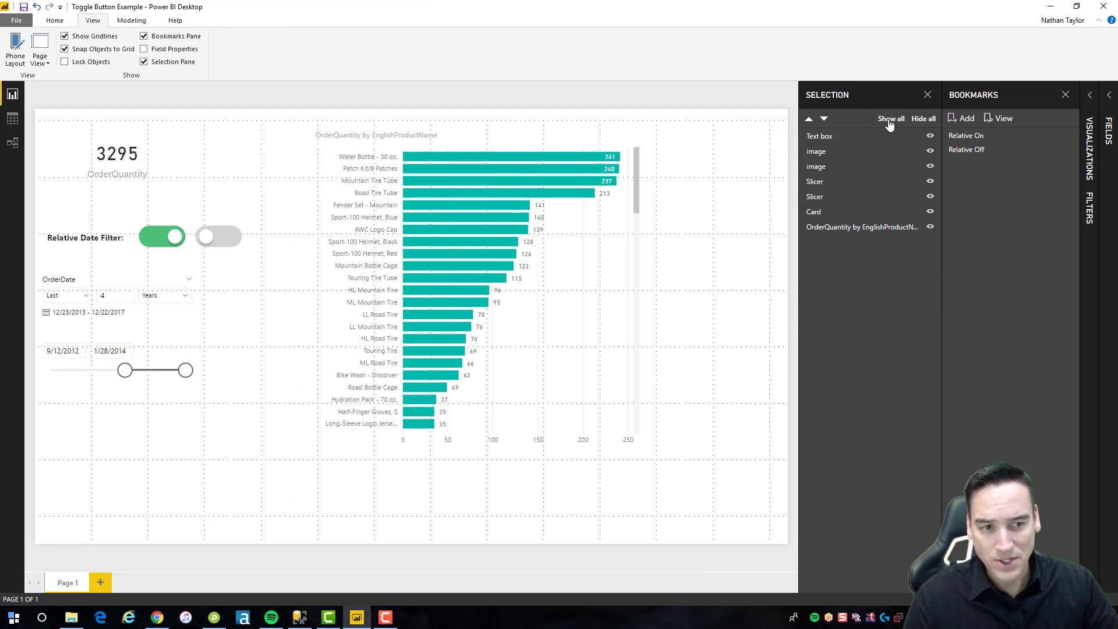
click(161, 244)
click(220, 237)
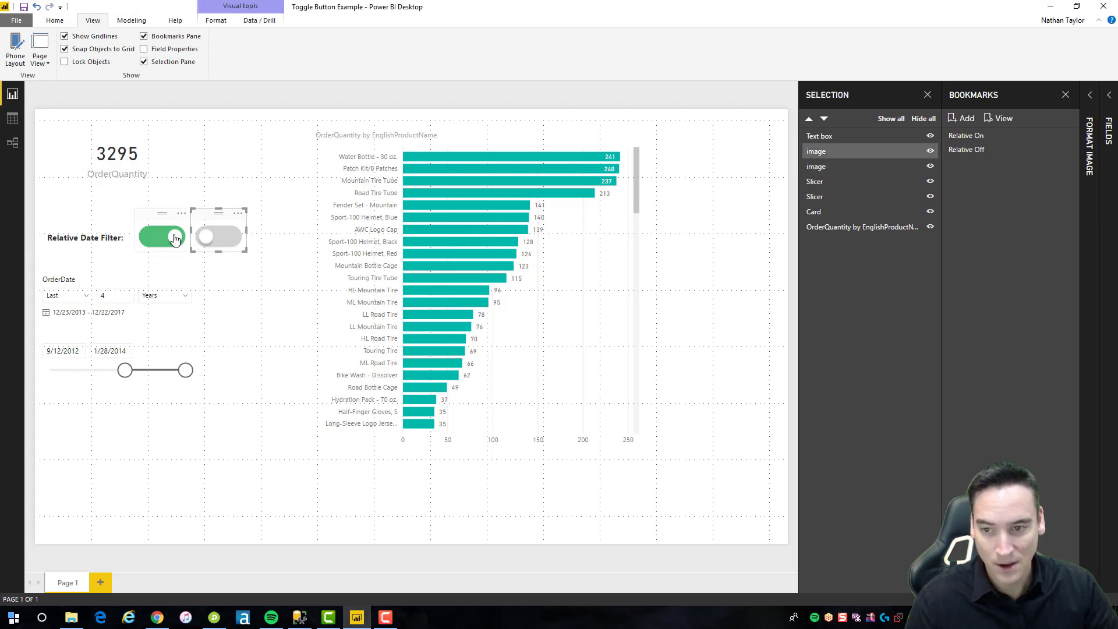
click(178, 239)
mouse_move(218, 237)
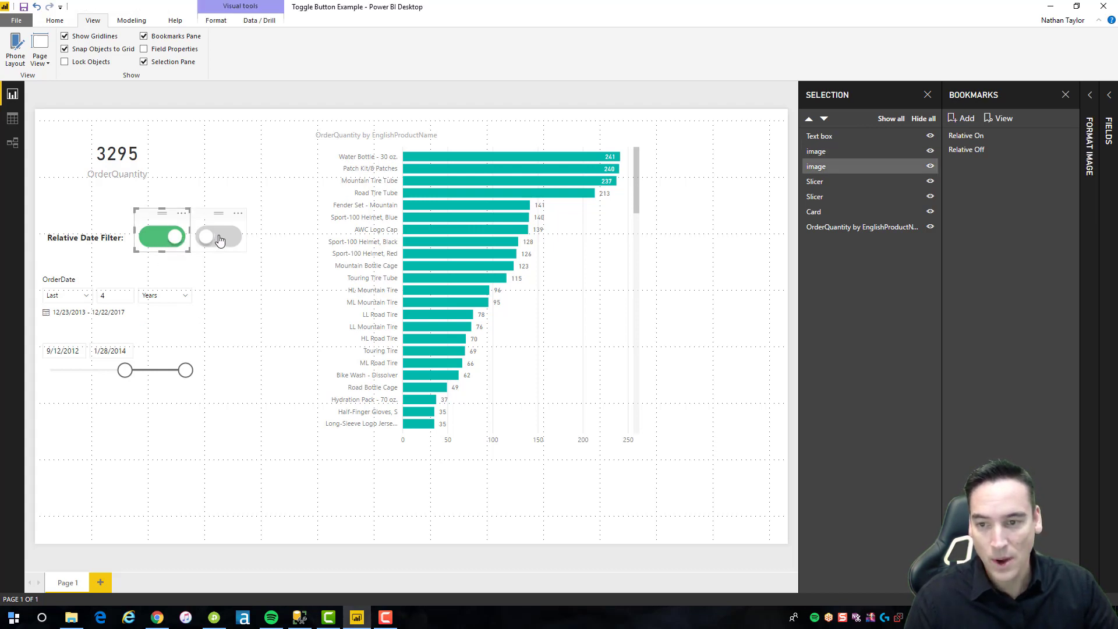
click(220, 241)
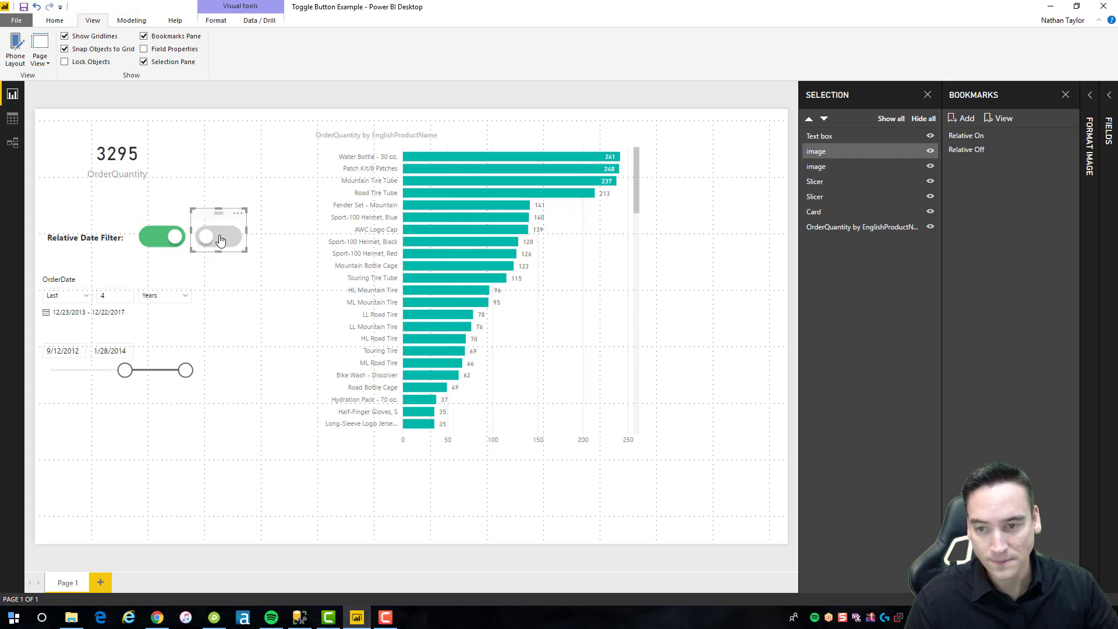
ctrl+click(220, 241)
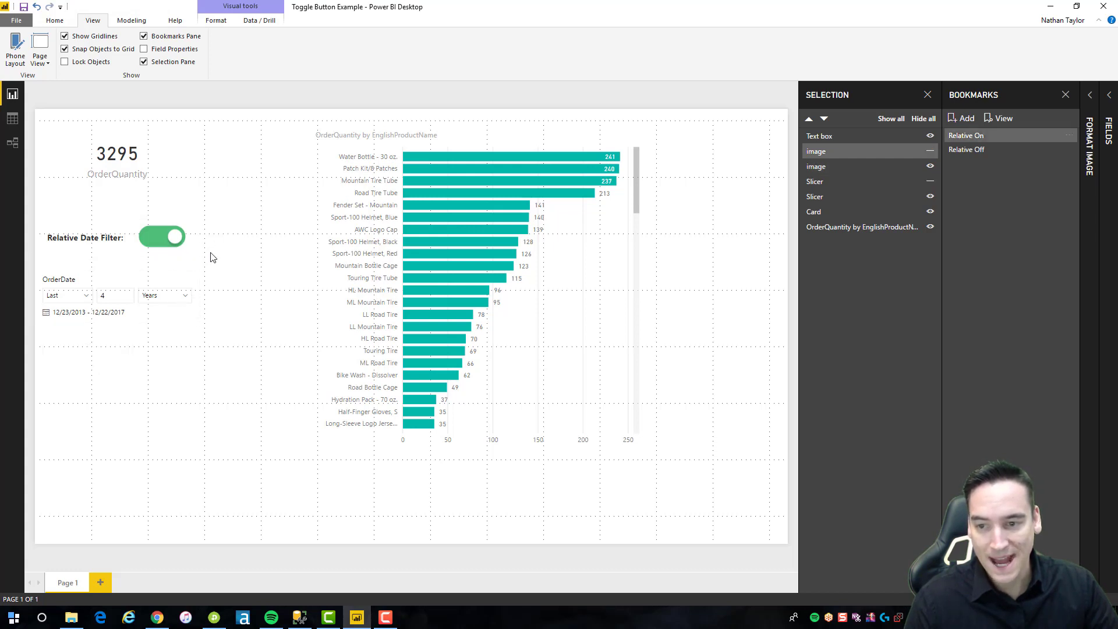
ctrl+click(163, 242)
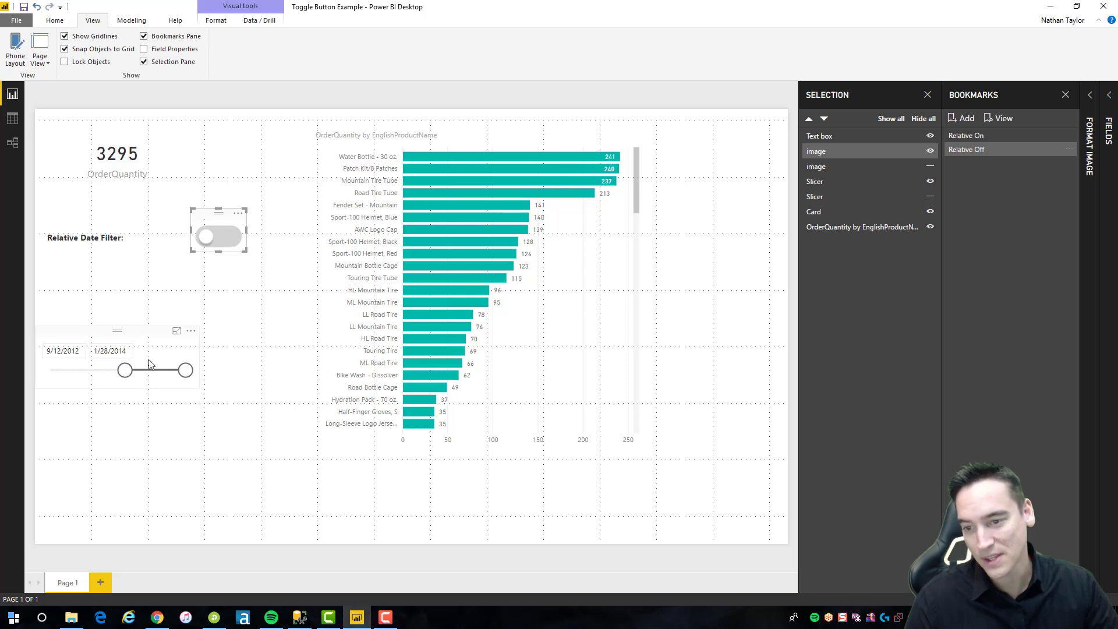
Ctrl+click the toggles back and forth, adjusting the range start, ending in the Relative Off state.
ctrl+click(223, 239)
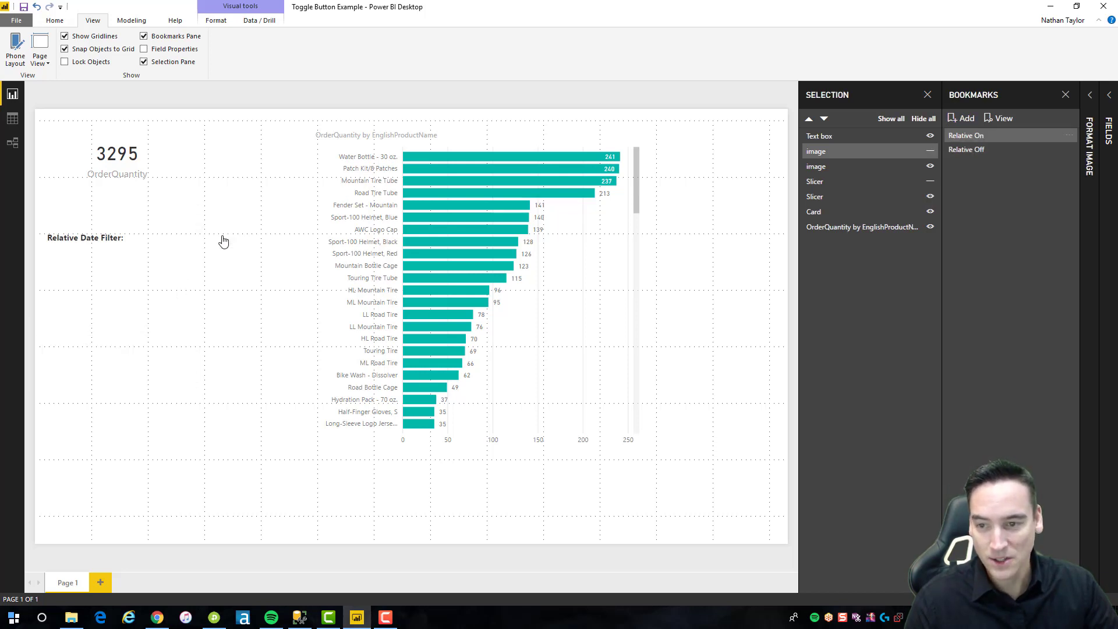
mouse_move(118, 293)
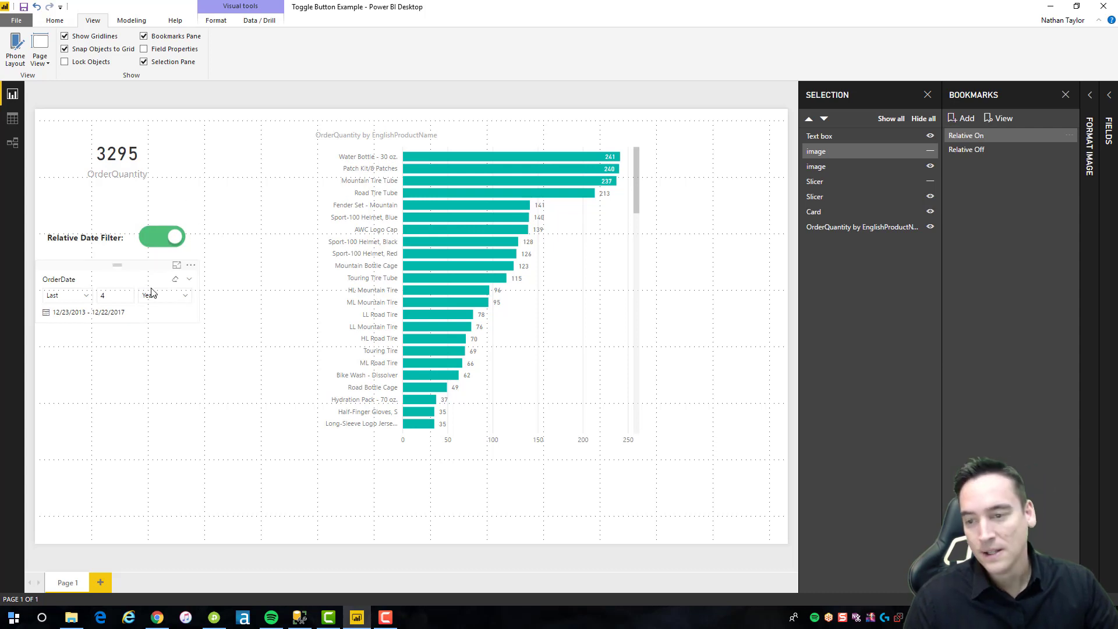
click(107, 291)
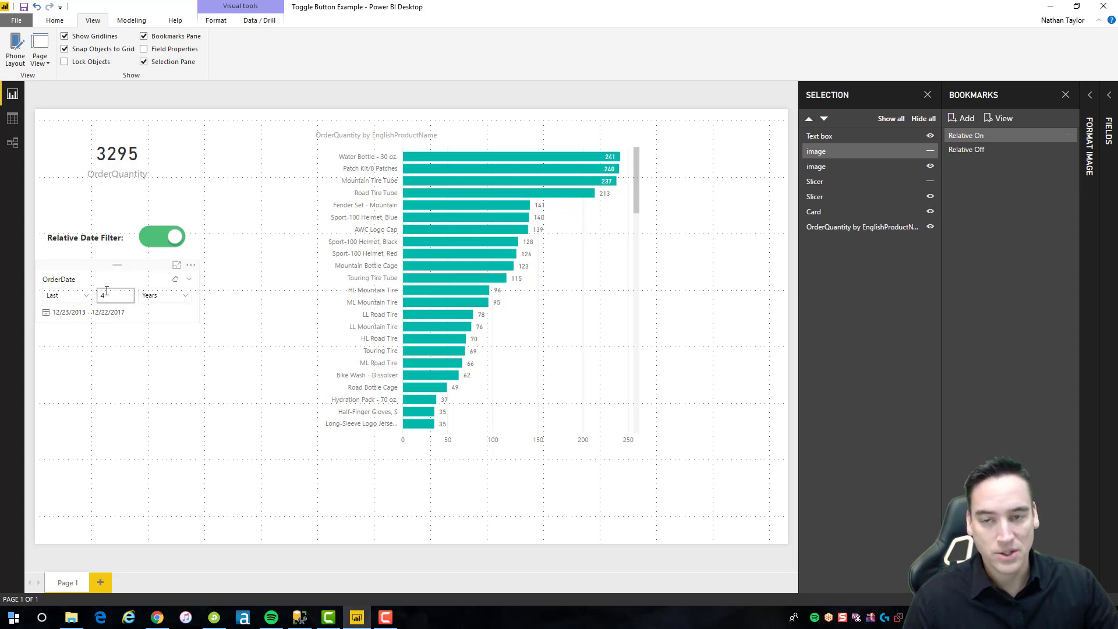
ctrl+click(162, 245)
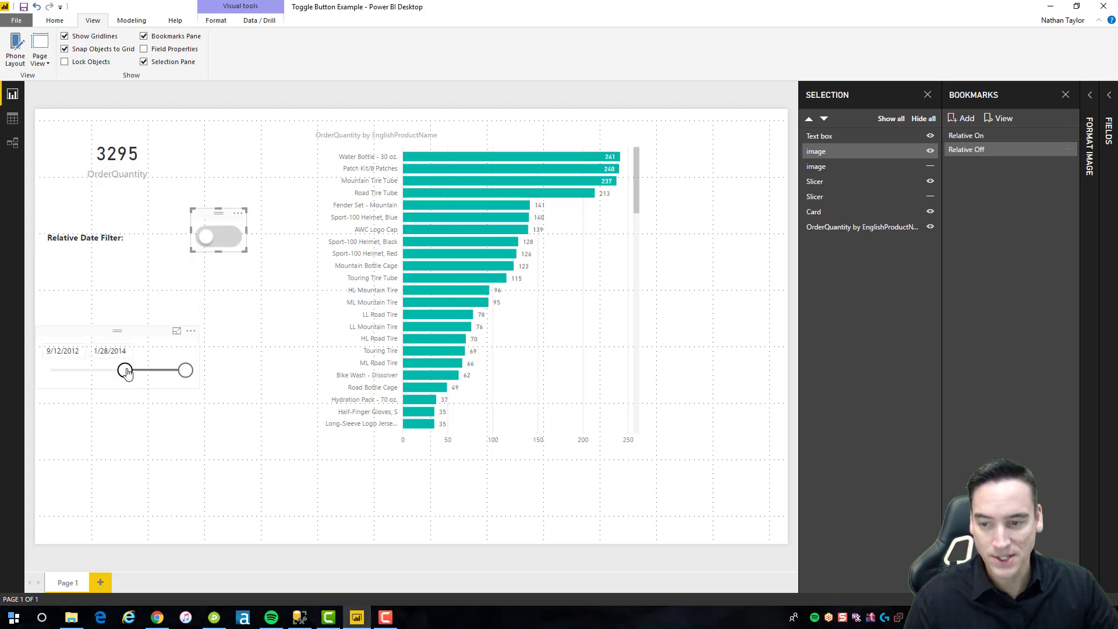
drag(126, 371, 51, 372)
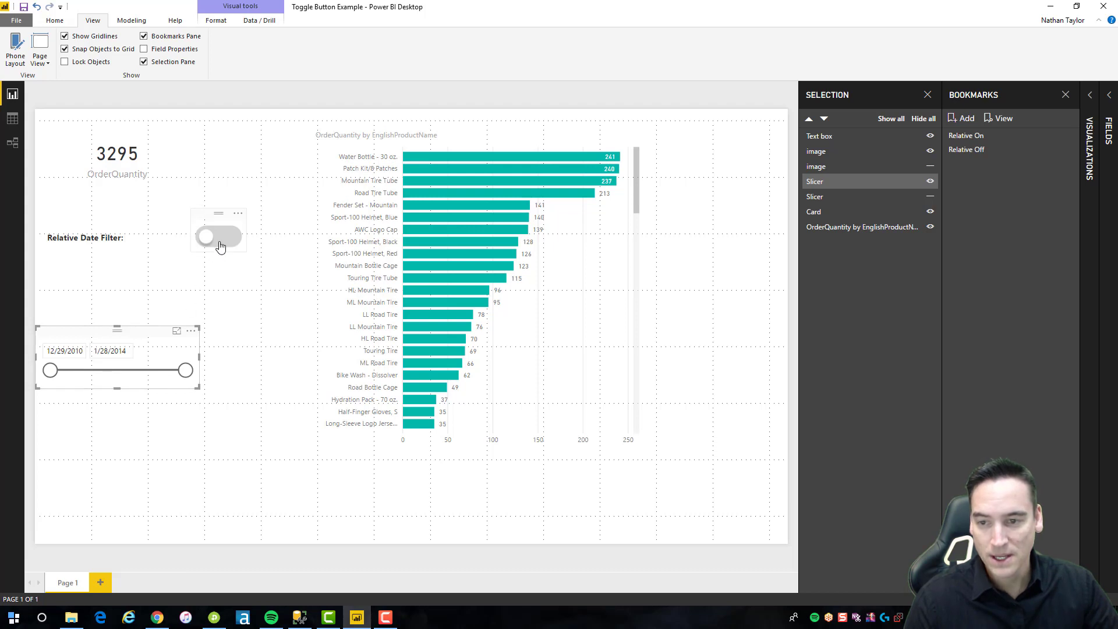
ctrl+click(220, 246)
ctrl+click(158, 240)
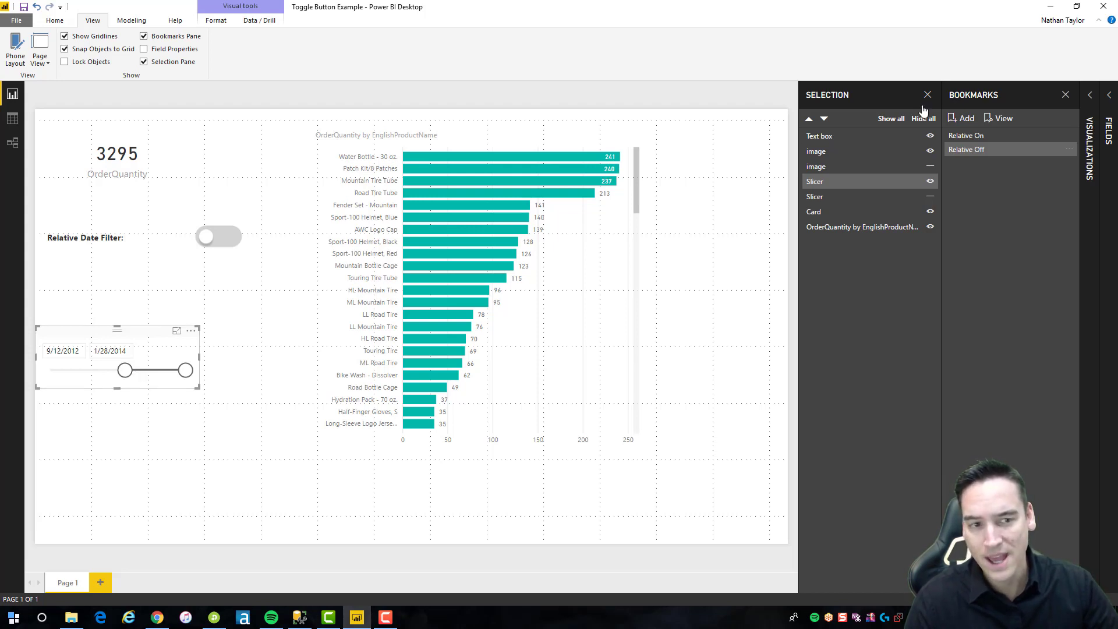
Show all visuals, then stack the grey toggle on the green one and the range slicer on the relative slicer.
click(894, 119)
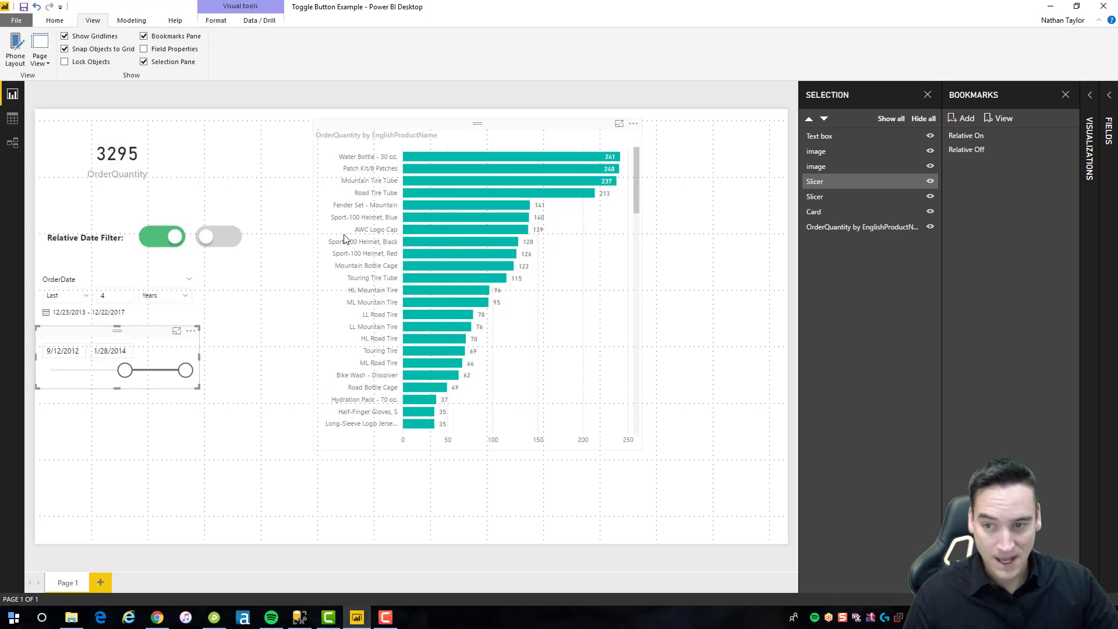
mouse_move(218, 234)
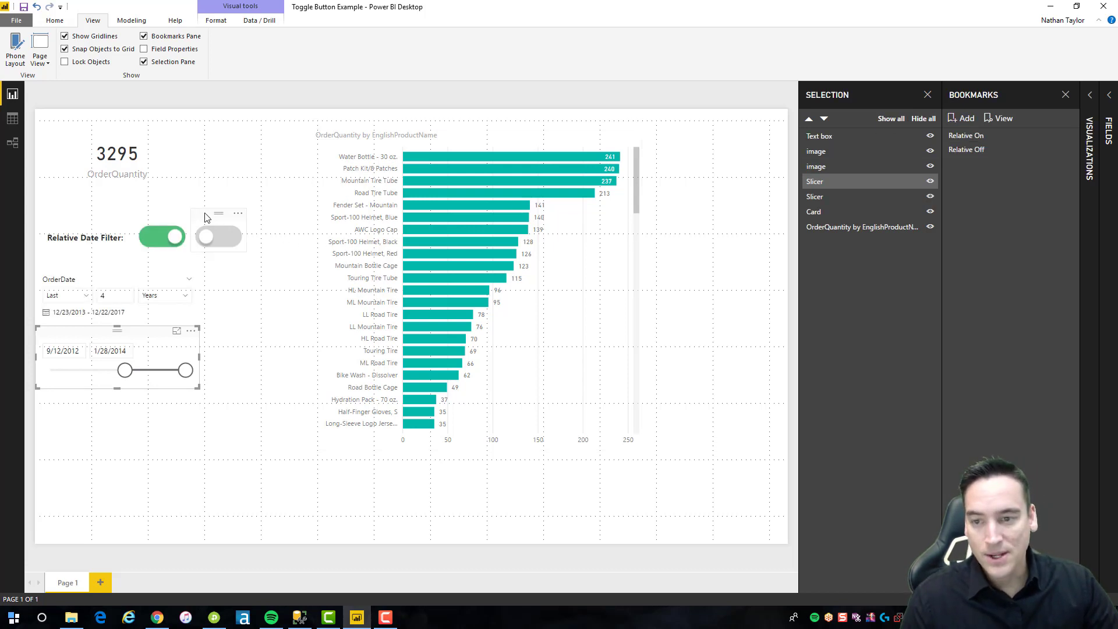
drag(205, 217, 152, 218)
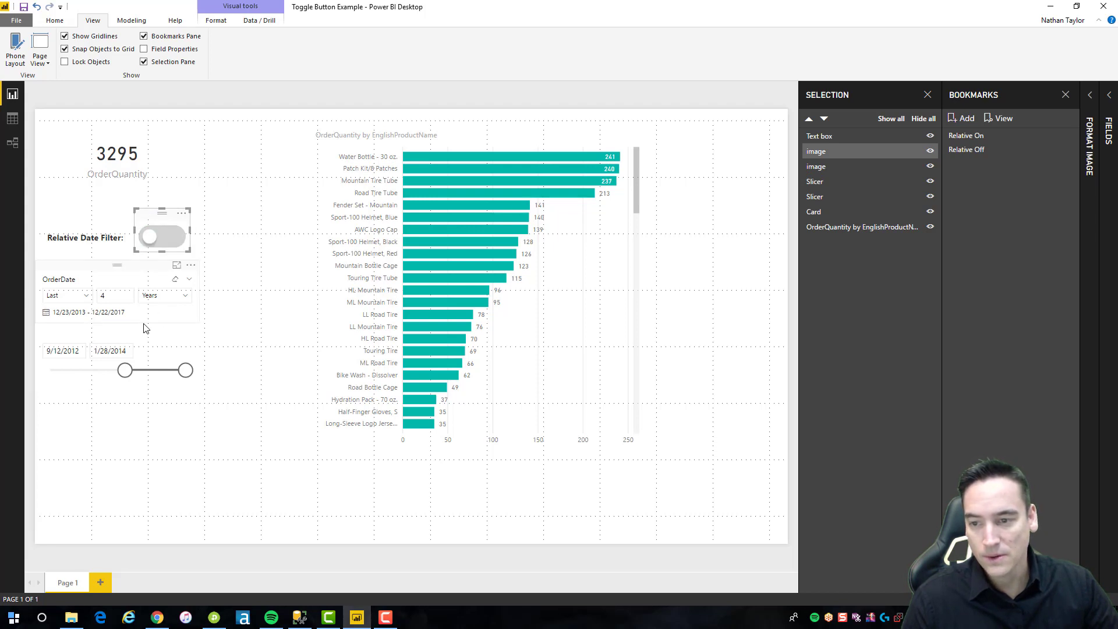
click(134, 336)
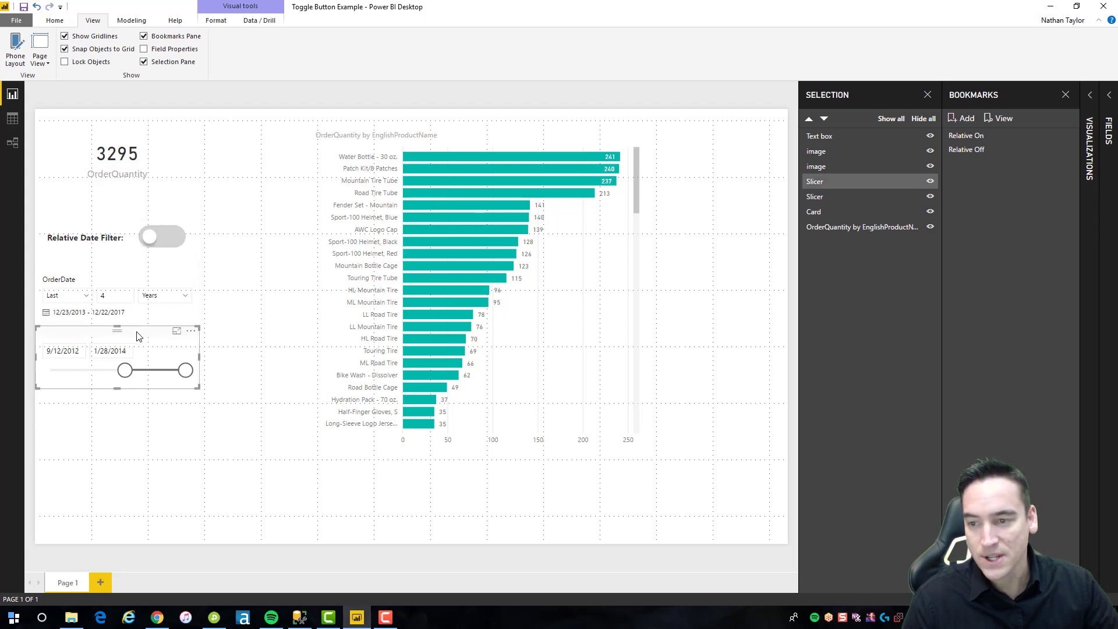
drag(137, 336, 137, 275)
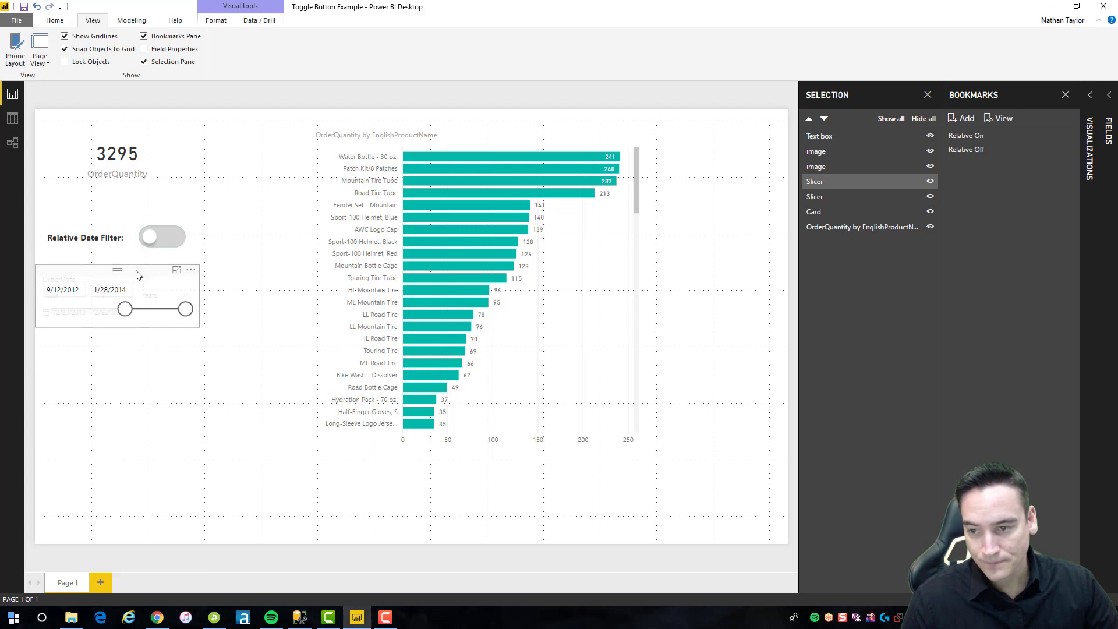
mouse_move(137, 273)
mouse_down()
mouse_move(138, 289)
mouse_move(117, 266)
mouse_up()
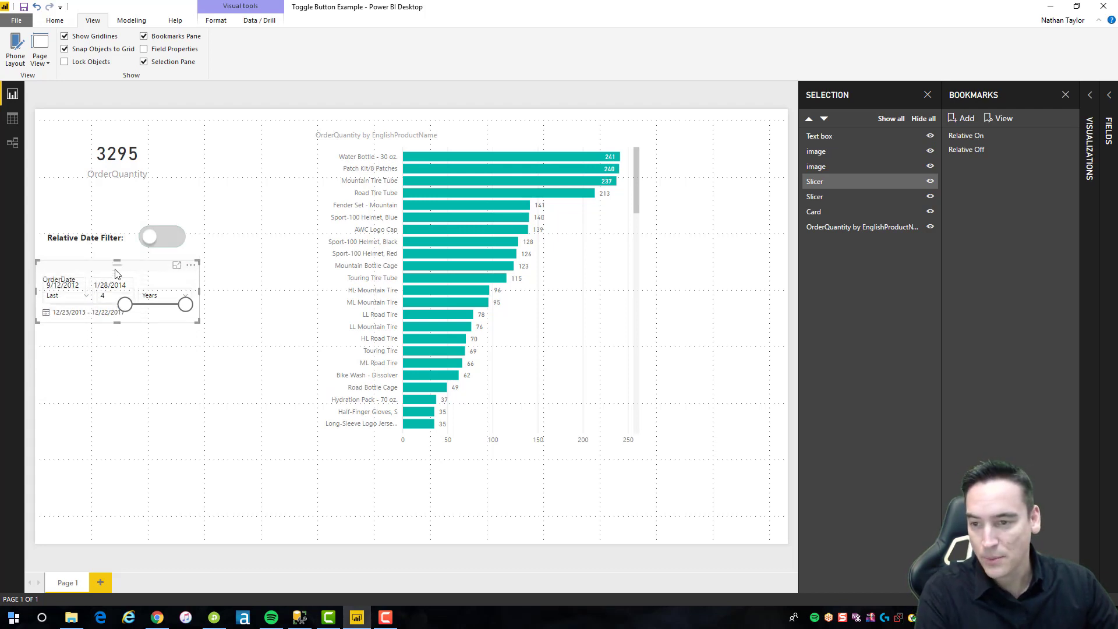
Test the stacked toggle on and off, ending with the last-4-years relative slicer showing.
ctrl+click(169, 249)
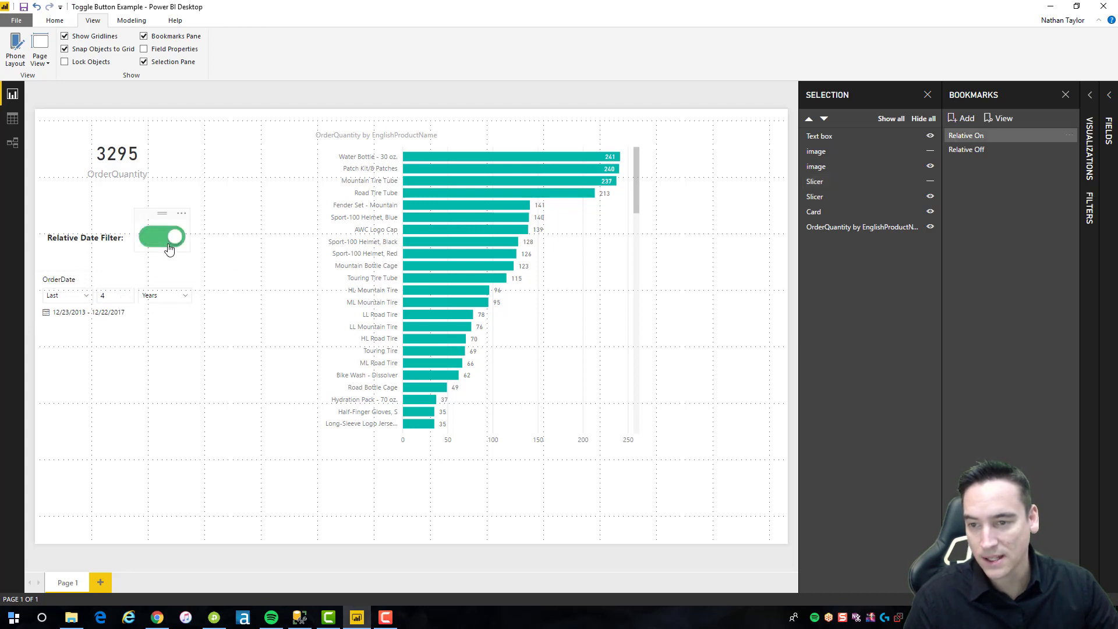
ctrl+click(168, 248)
ctrl+click(166, 246)
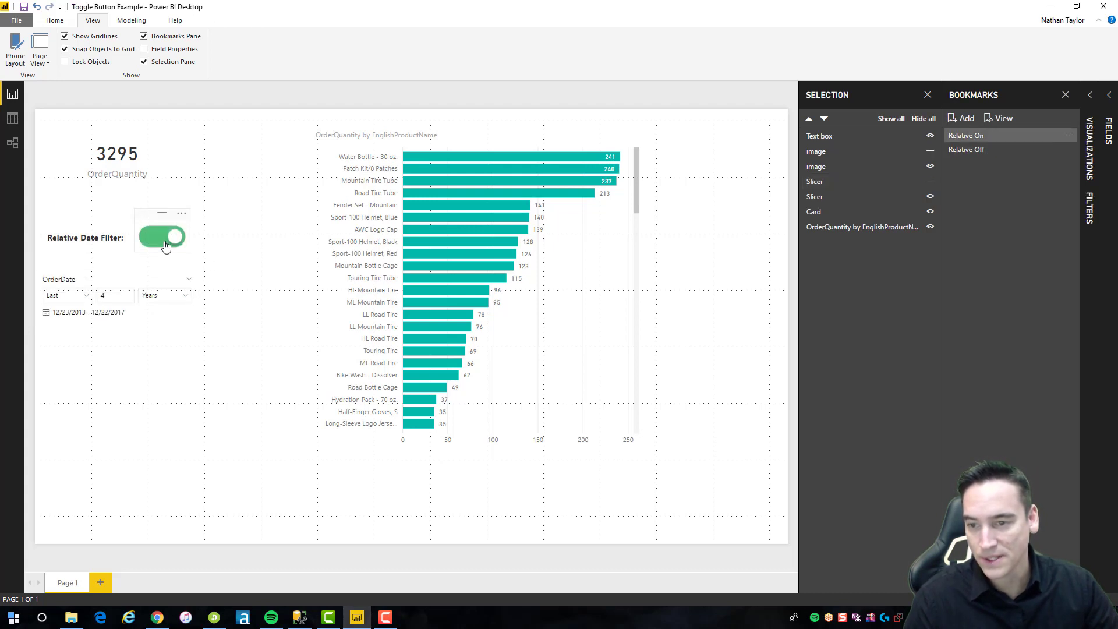
ctrl+click(166, 247)
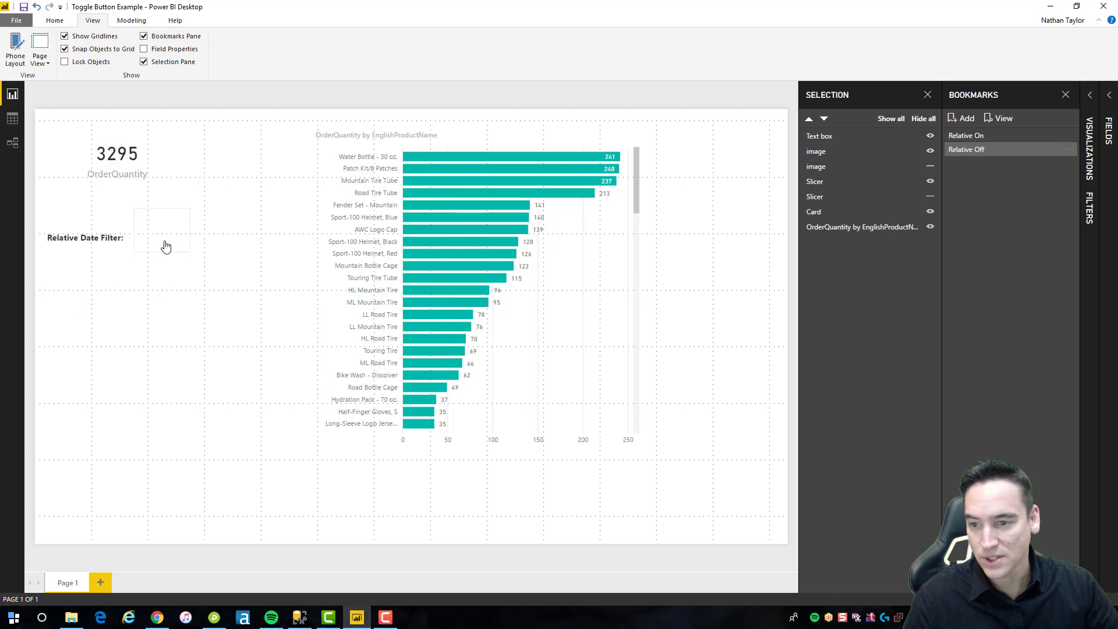
drag(125, 304, 53, 305)
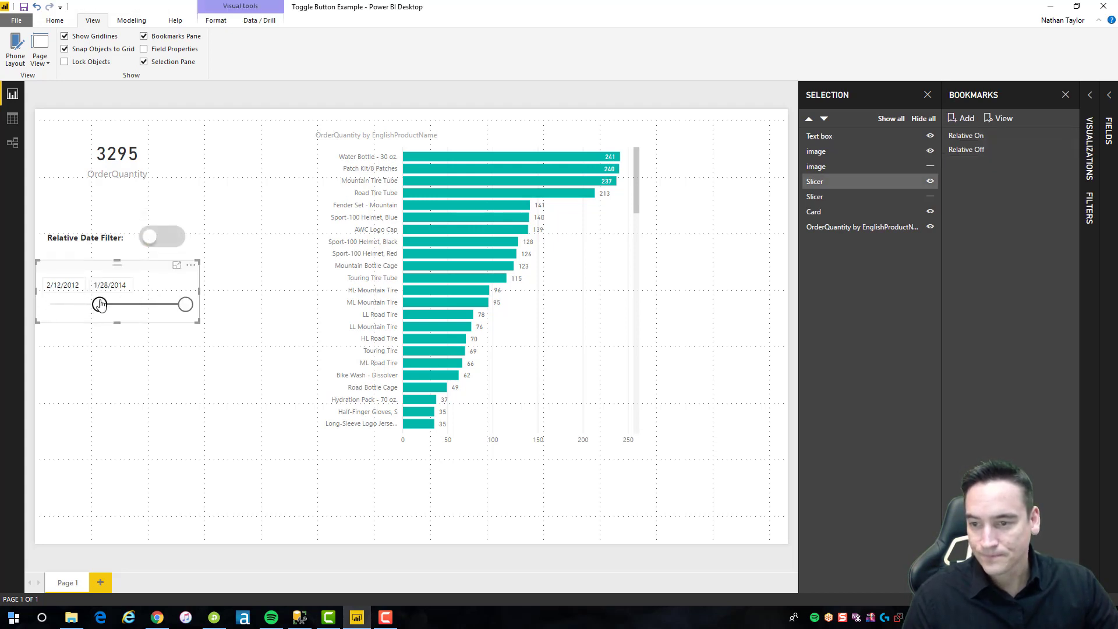
ctrl+click(169, 247)
click(285, 245)
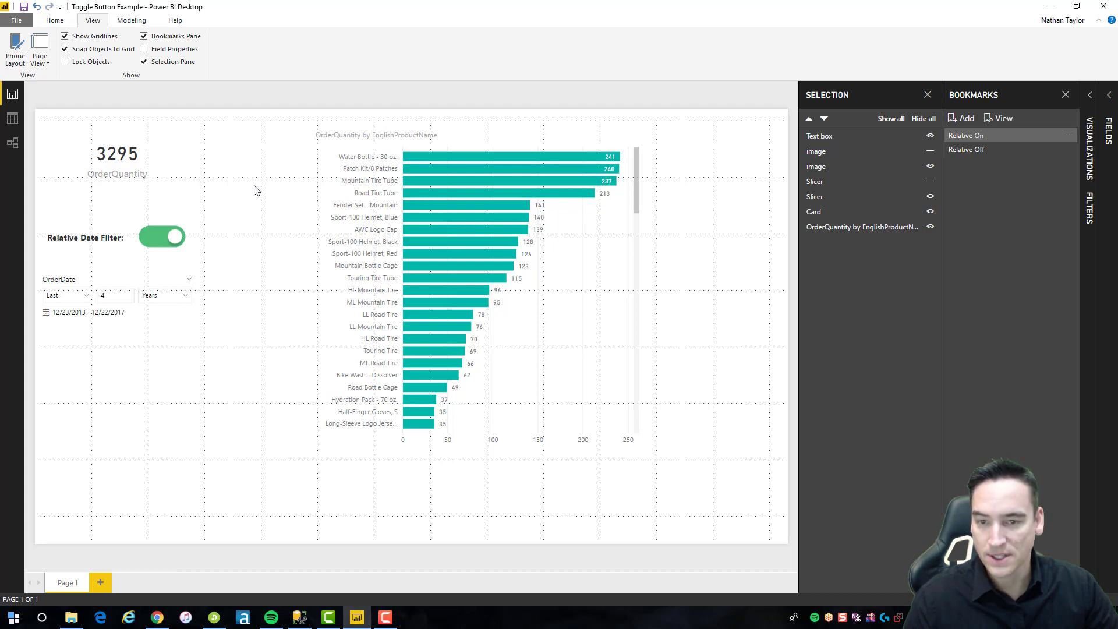
Republish Toggle Button Example to My workspace, replacing its existing dataset in the Power BI service.
click(59, 21)
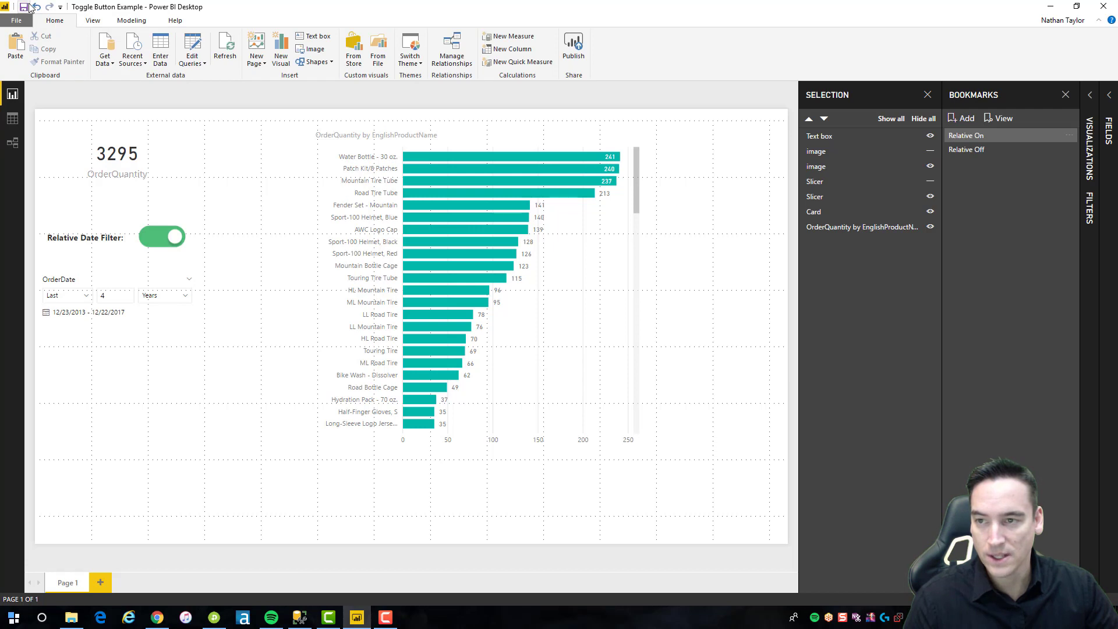
click(573, 50)
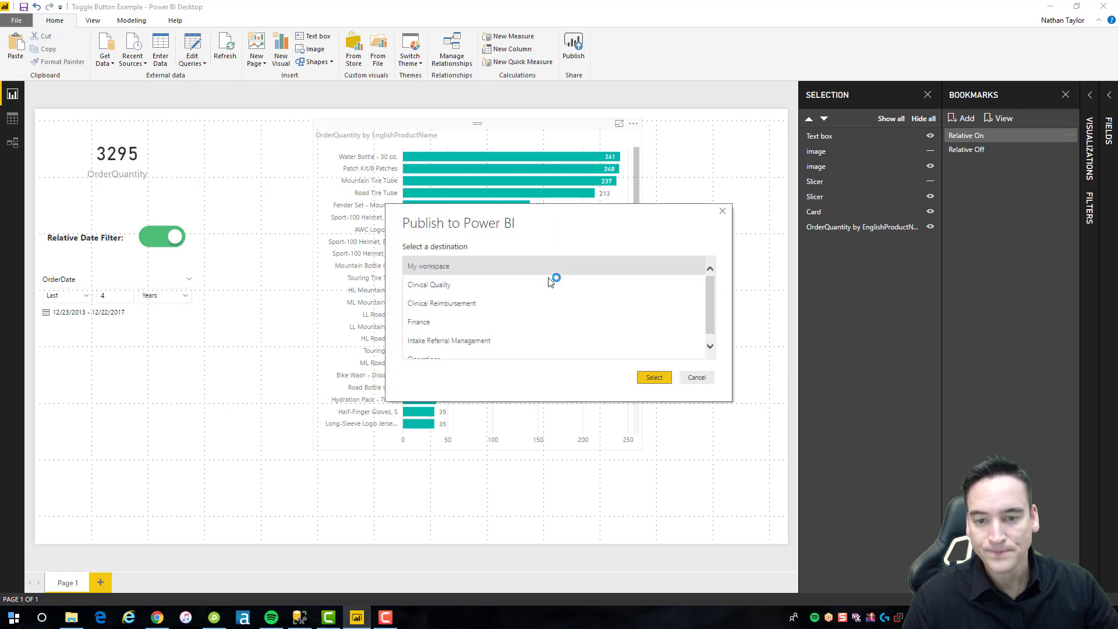
click(654, 380)
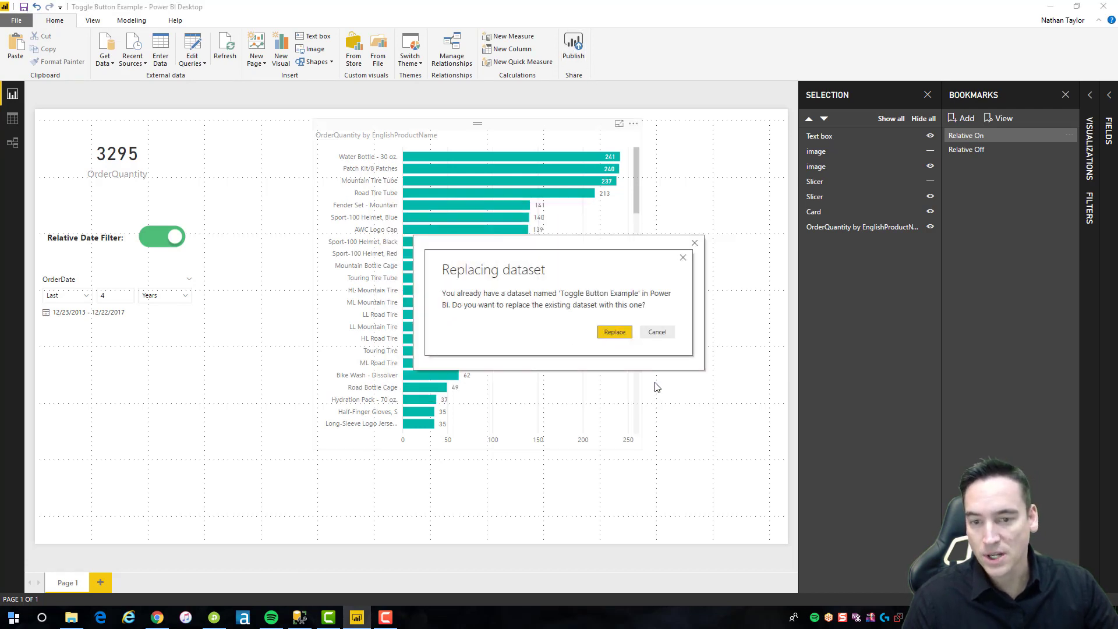
click(618, 333)
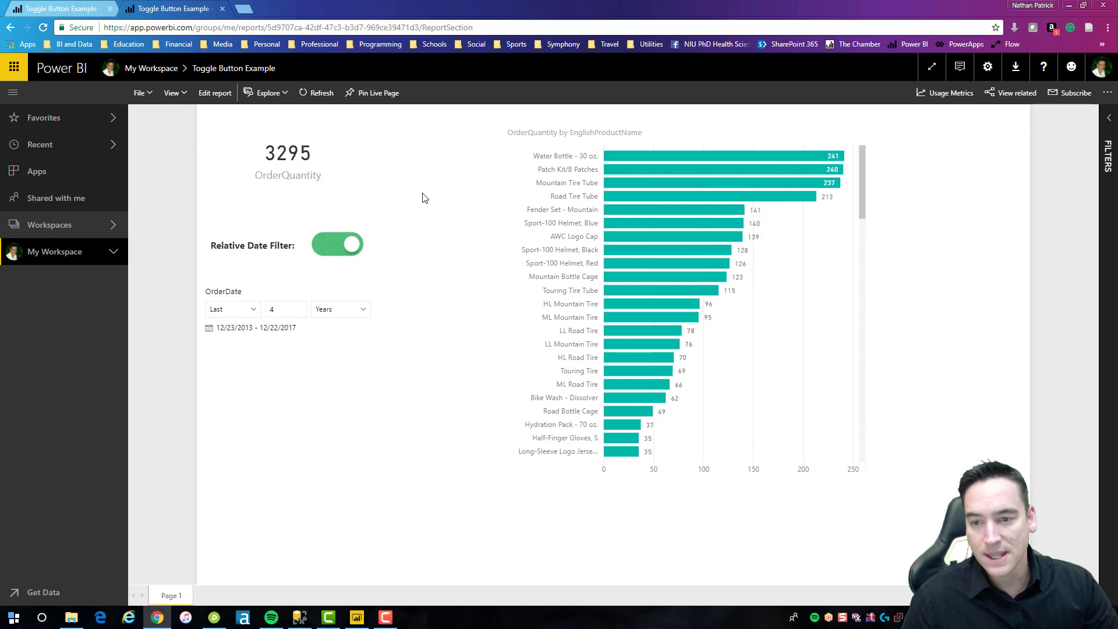
mouse_move(338, 244)
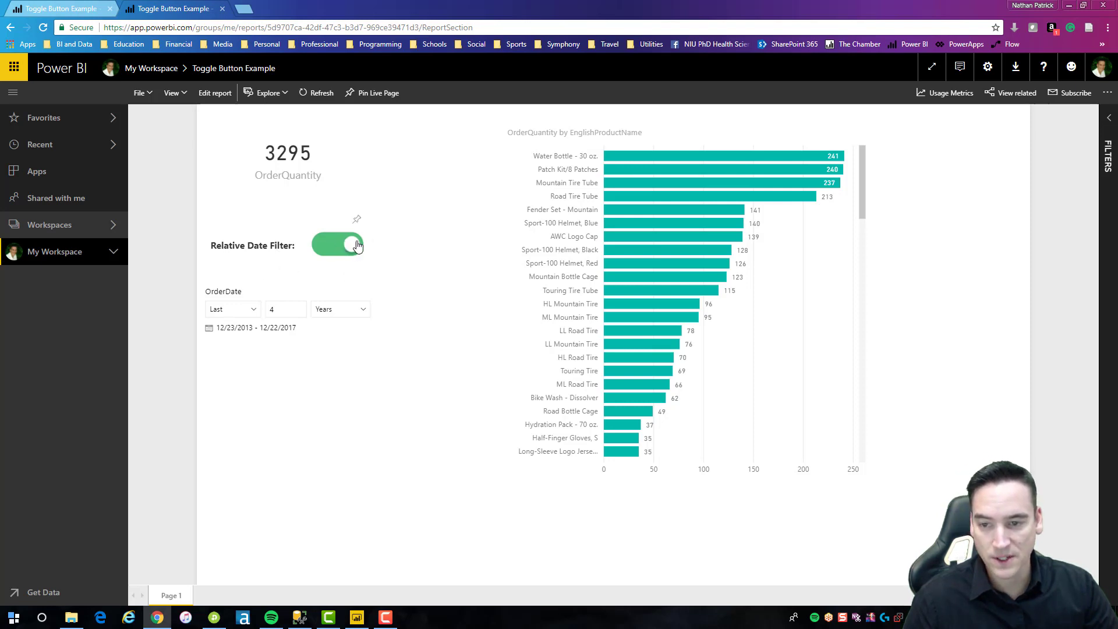
Check the relative slicer's years and period units, then flip the toggle off, on, and off.
click(281, 307)
mouse_move(288, 306)
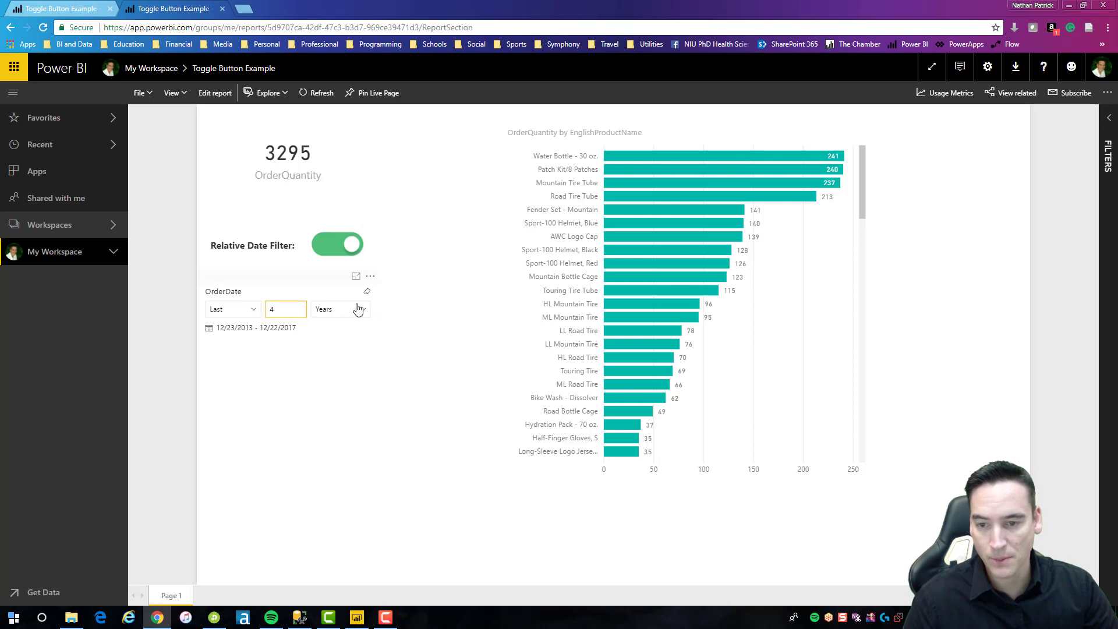
click(358, 309)
click(352, 250)
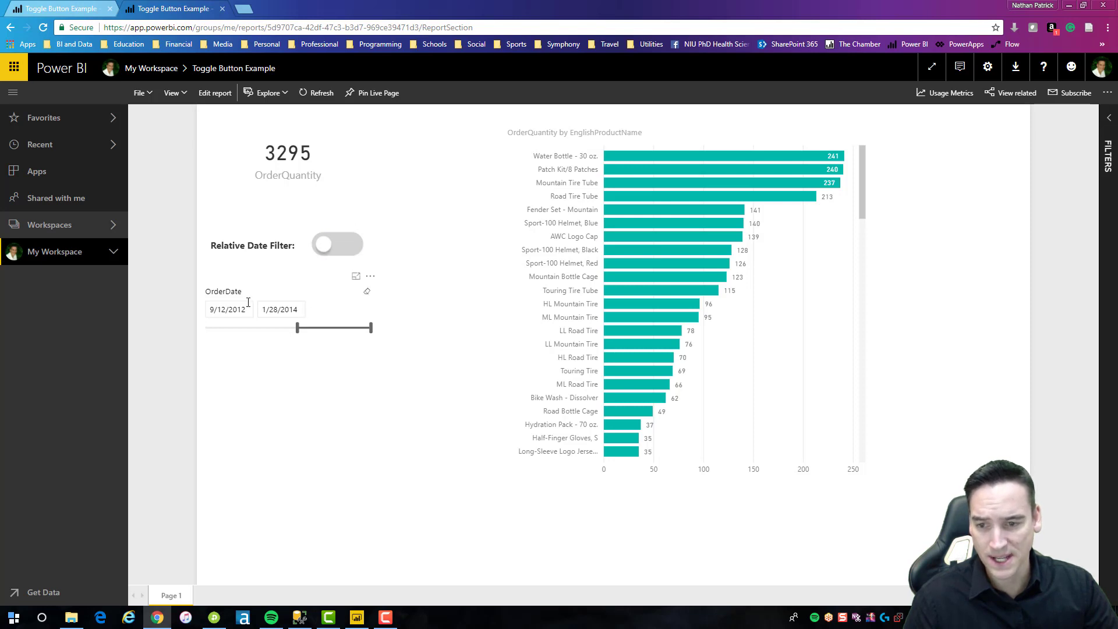
click(337, 243)
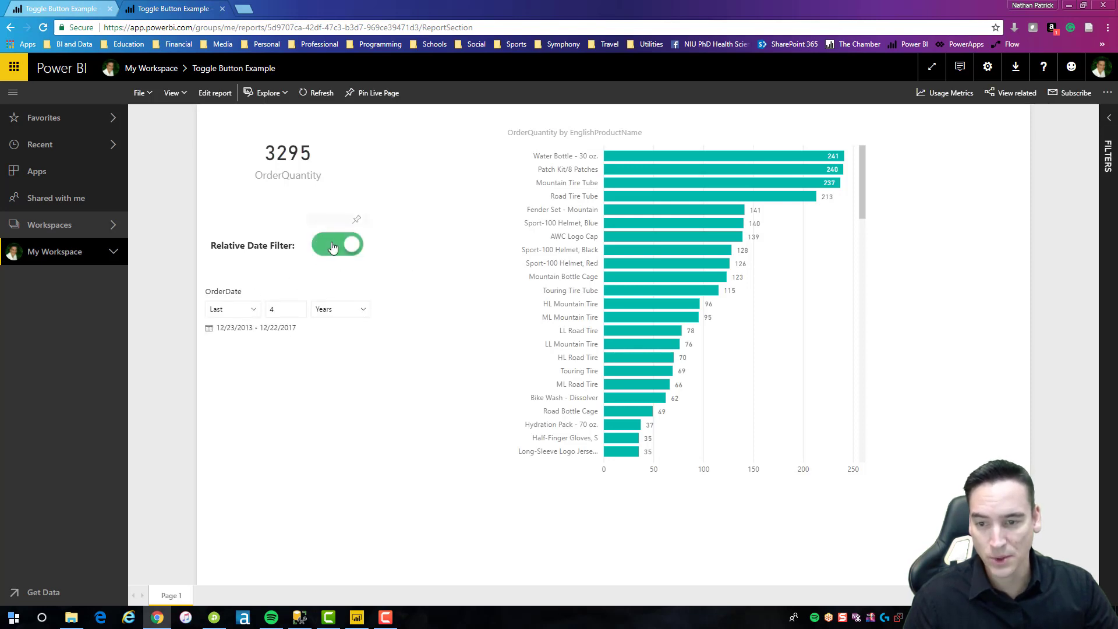
click(332, 247)
Drag the date-range slider's start back to 12/29/2010, shift its end, and toggle on and off.
drag(297, 327, 203, 331)
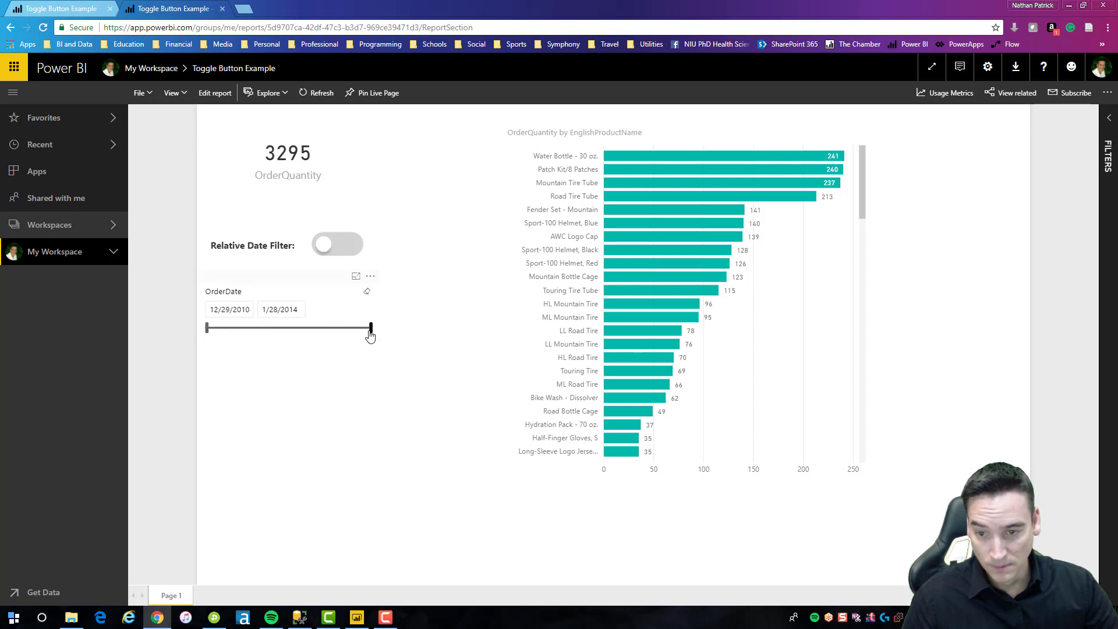
mouse_move(371, 329)
mouse_down()
mouse_move(265, 329)
mouse_move(375, 332)
mouse_up()
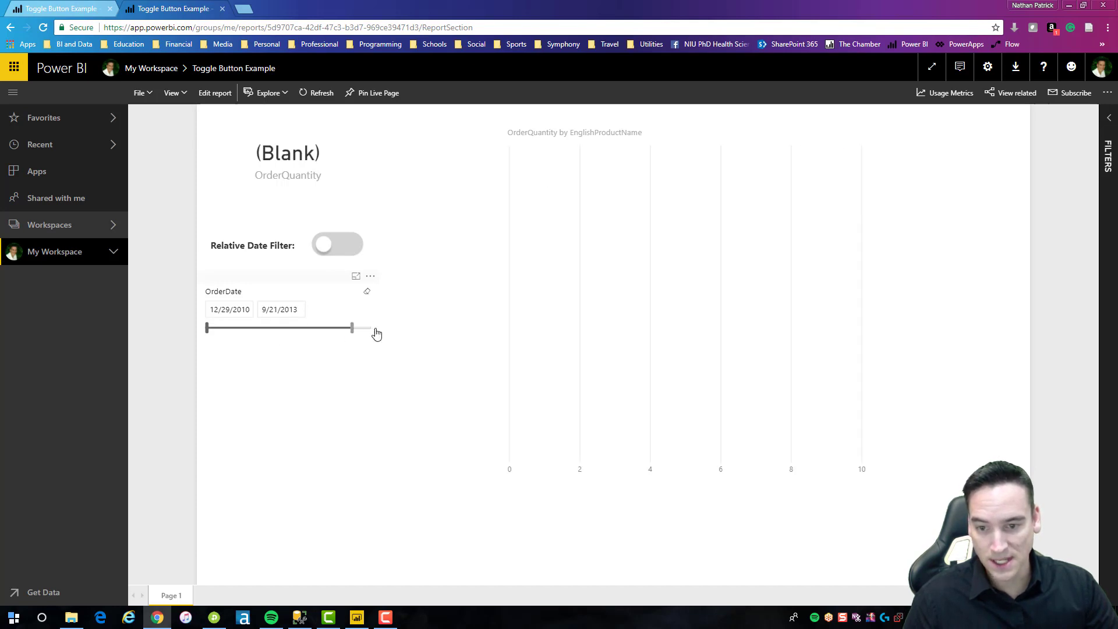
click(334, 250)
click(333, 250)
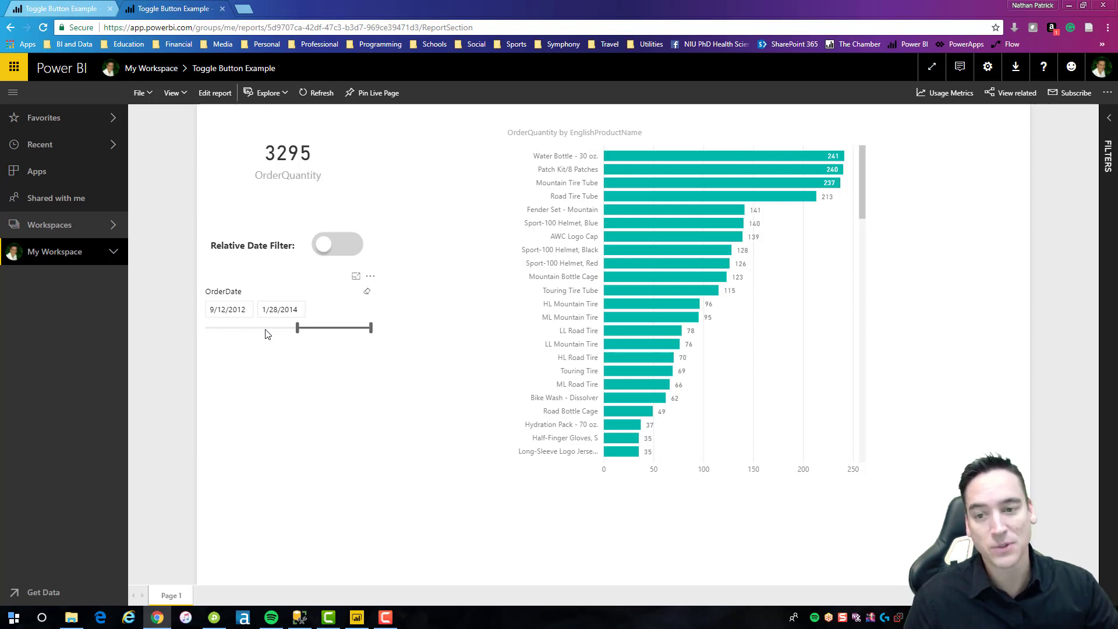
Toggle back to the Last 4 Years slicer, edit its year count, and recheck the off/on swap.
click(334, 251)
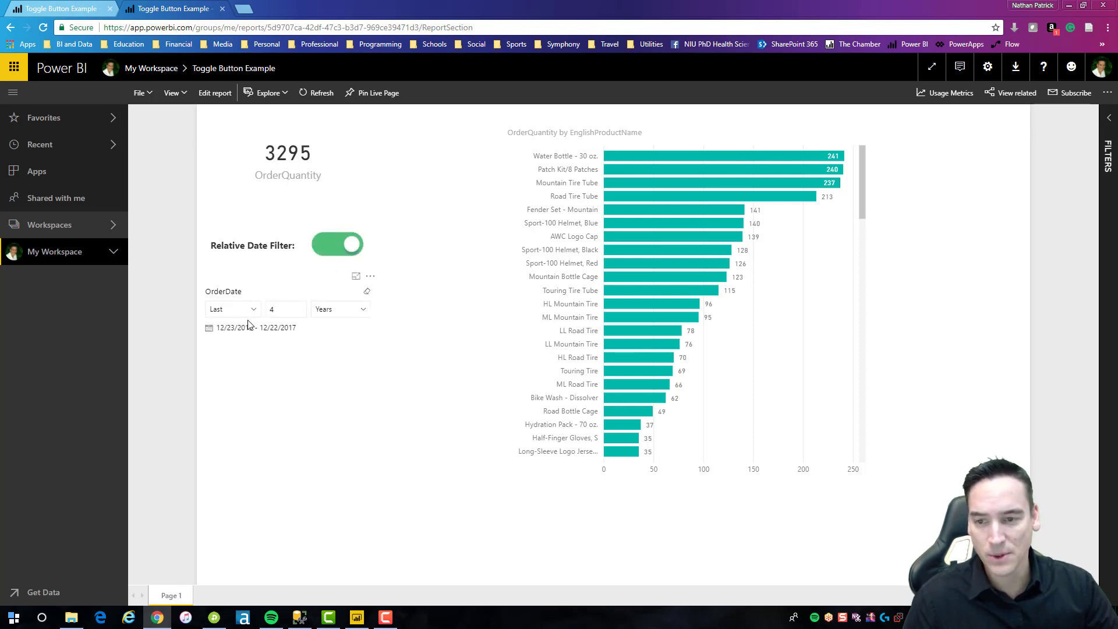
click(285, 309)
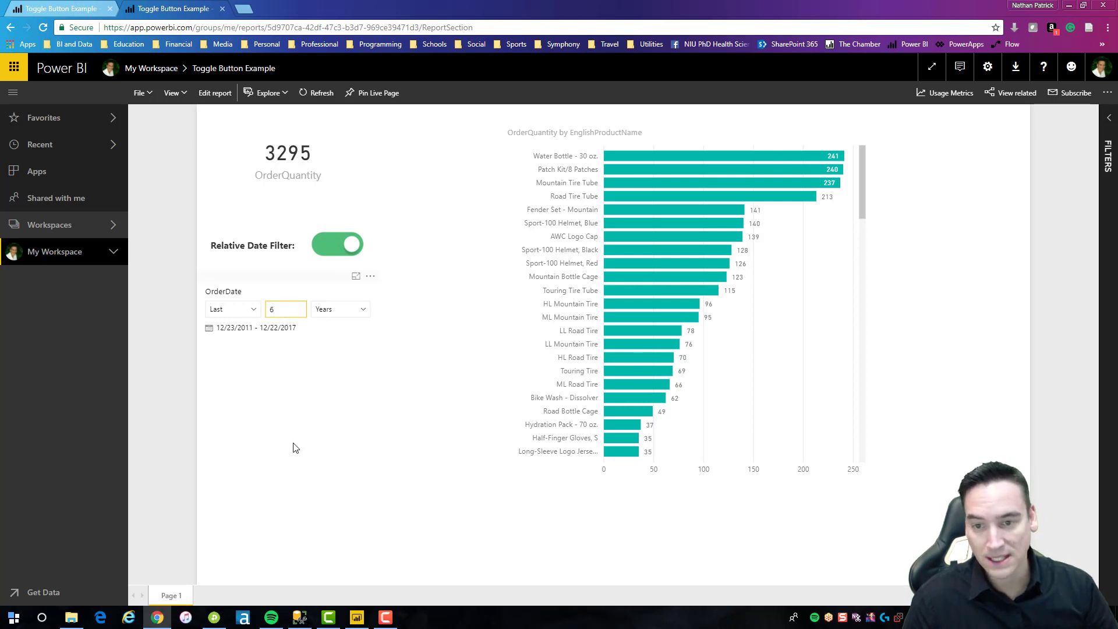
mouse_move(259, 154)
text(6)
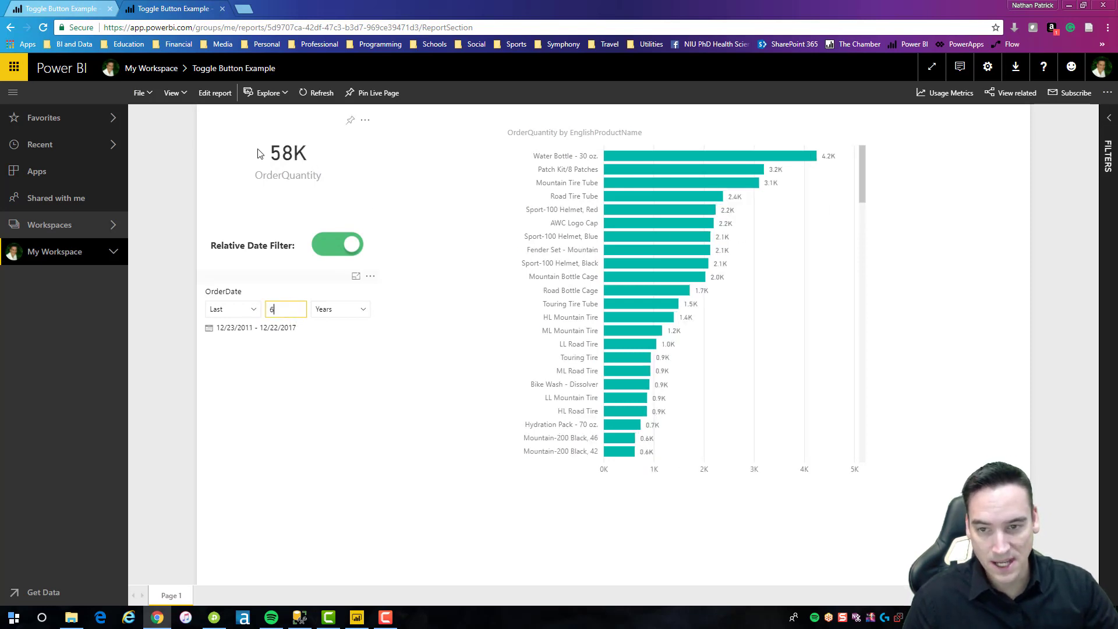
click(339, 252)
click(330, 251)
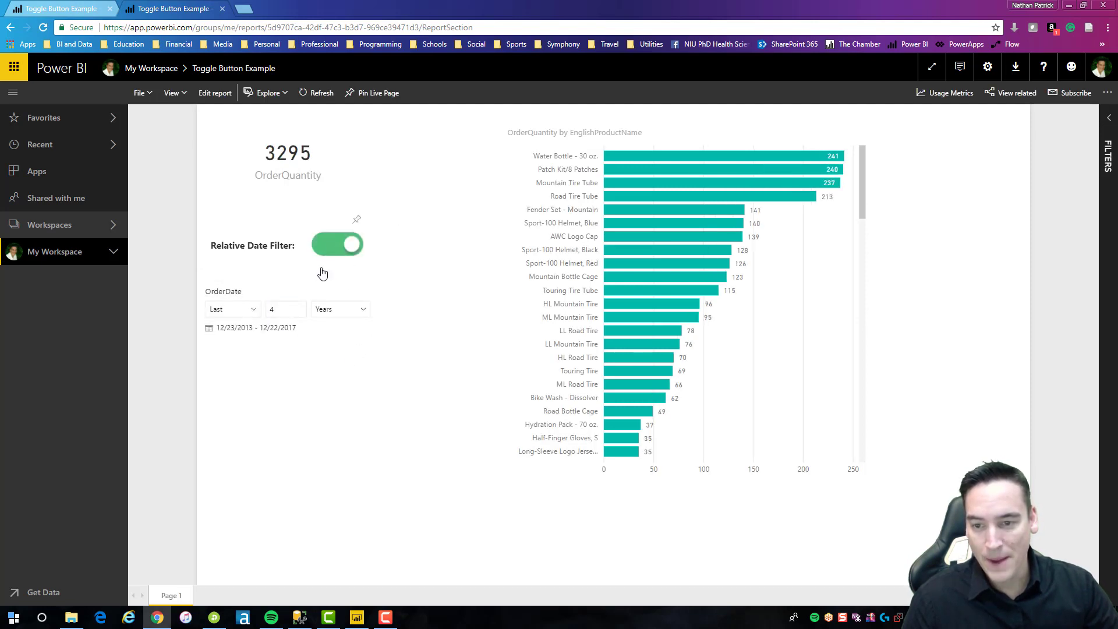